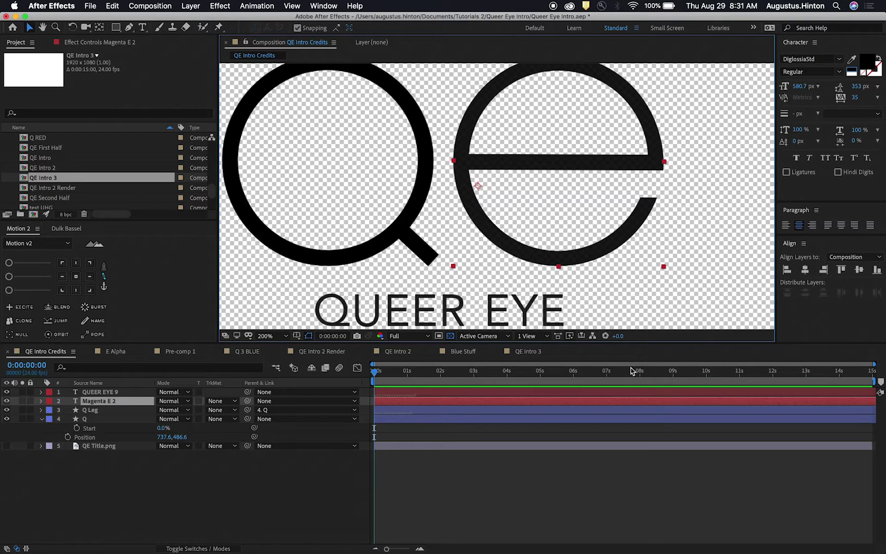
Examine the Q circle, Q Leg and QUEER EYE text layers that make up the logo.
{"action": "left_click", "coordinate": [568, 469]}
{"action": "left_click", "coordinate": [405, 250]}
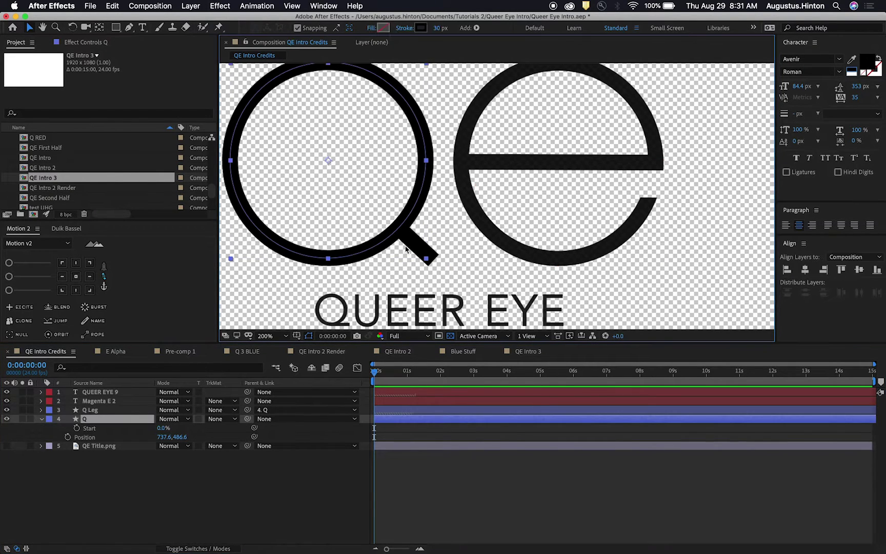
{"action": "left_click_drag", "start_coordinate": [540, 232], "coordinate": [589, 233]}
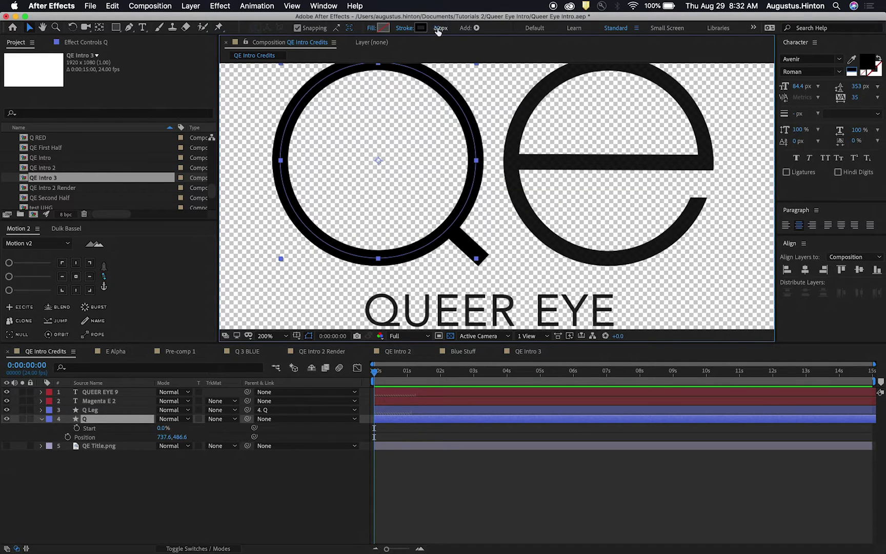
{"action": "left_click", "coordinate": [447, 411]}
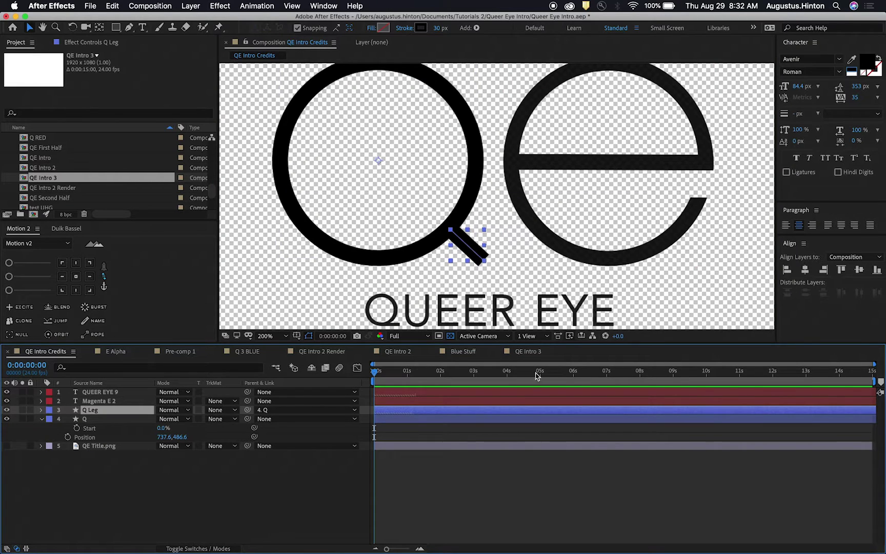
{"action": "left_click", "coordinate": [509, 468]}
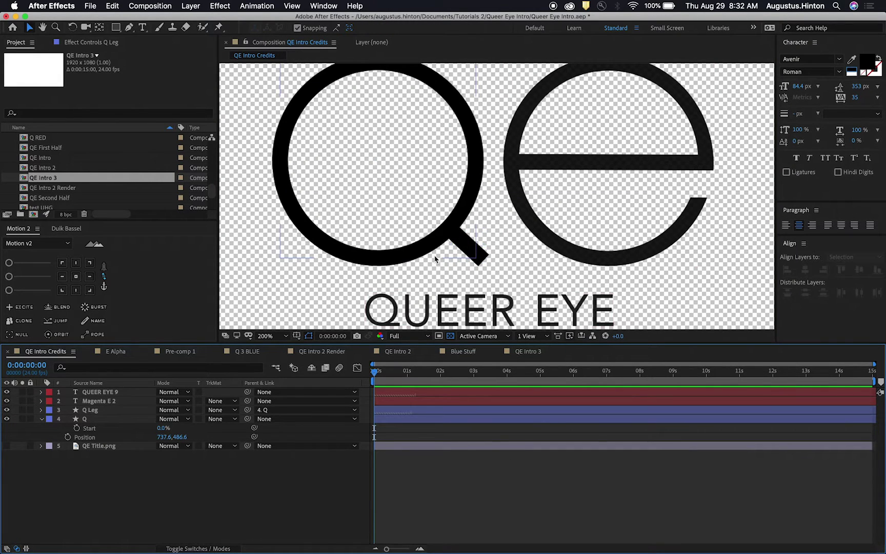
{"action": "scroll", "coordinate": [435, 260], "scroll_direction": "down", "scroll_amount": 1}
{"action": "left_click_drag", "start_coordinate": [453, 243], "coordinate": [427, 261]}
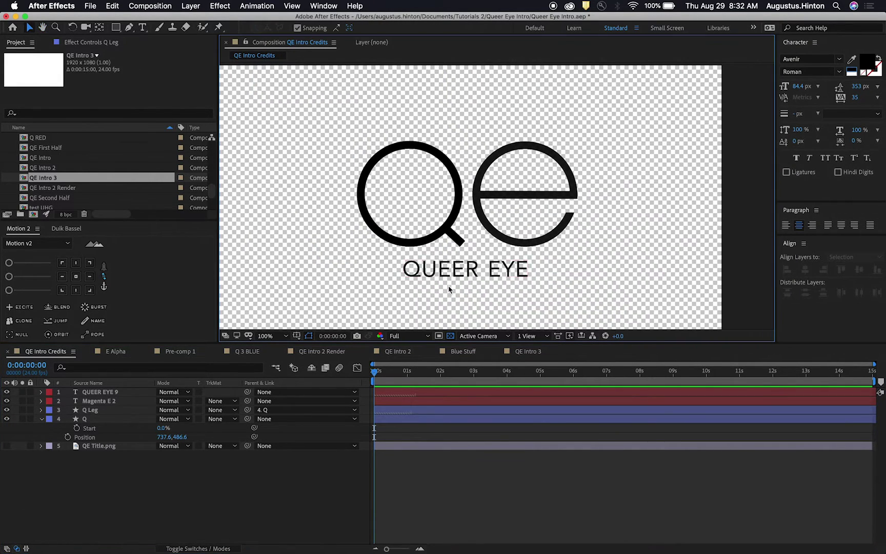
{"action": "left_click", "coordinate": [461, 477]}
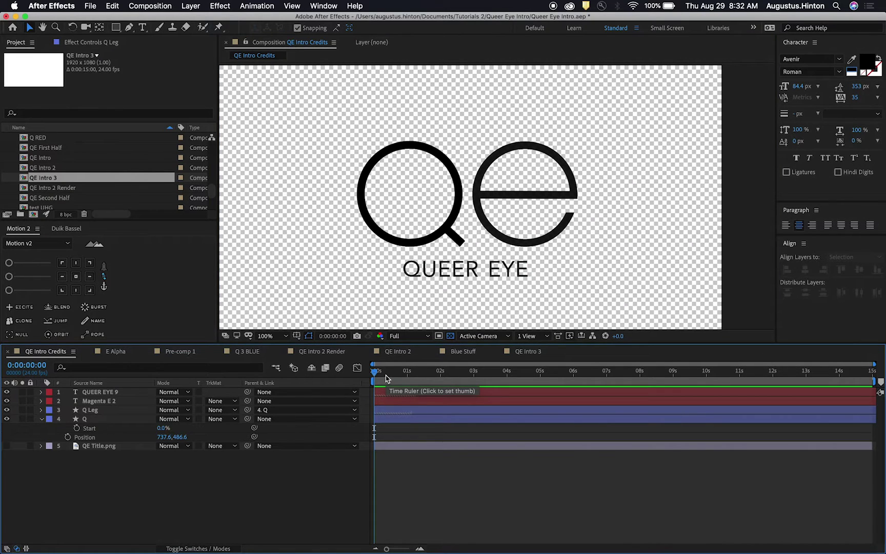
{"action": "left_click", "coordinate": [420, 273]}
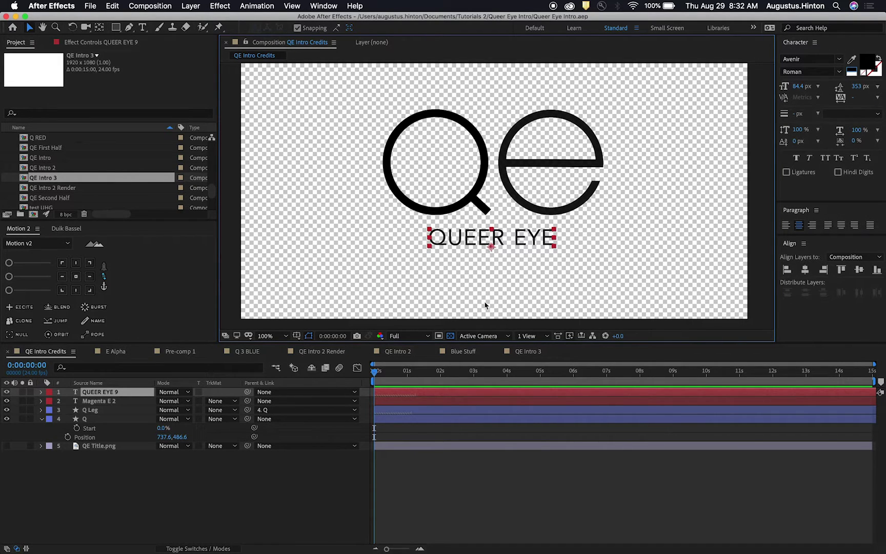
{"action": "left_click", "coordinate": [444, 469]}
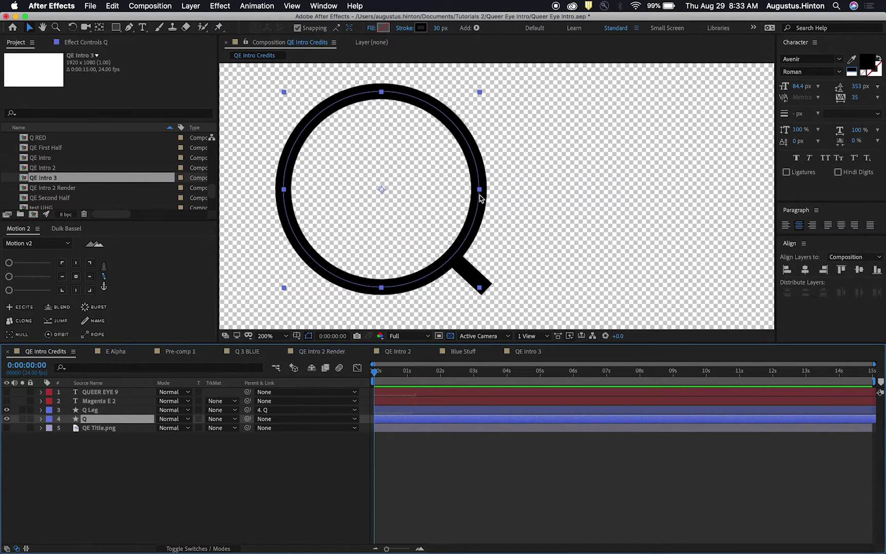
Add Trim Paths to the Q shape layer and set its Start to 100%.
{"action": "left_click", "coordinate": [41, 419]}
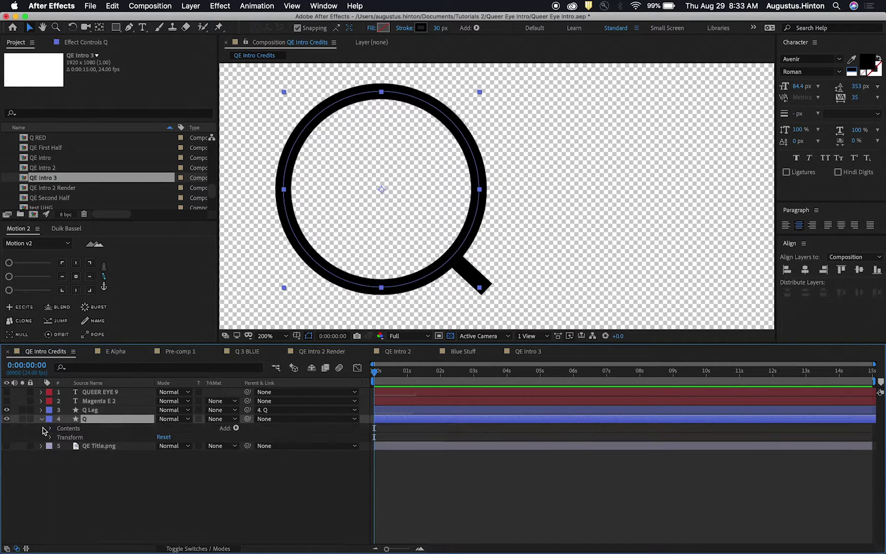
{"action": "left_click", "coordinate": [237, 429]}
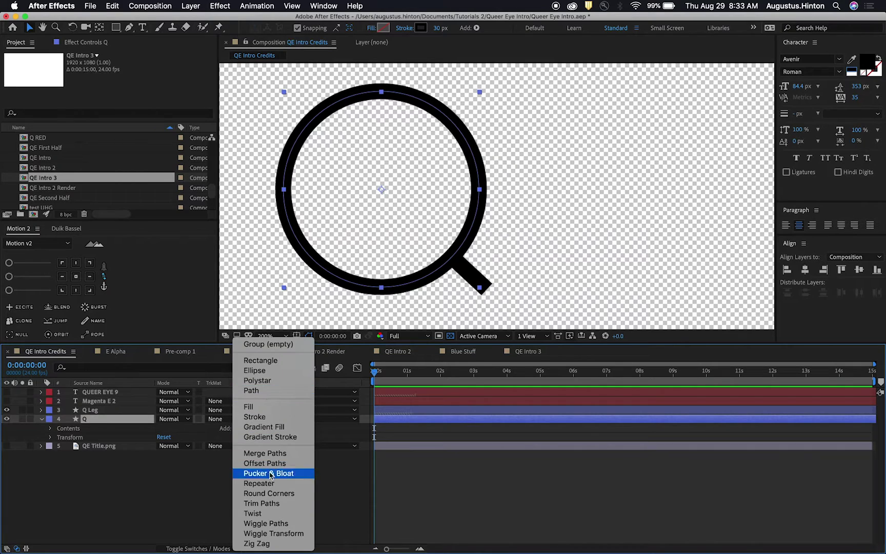
{"action": "left_click", "coordinate": [263, 503]}
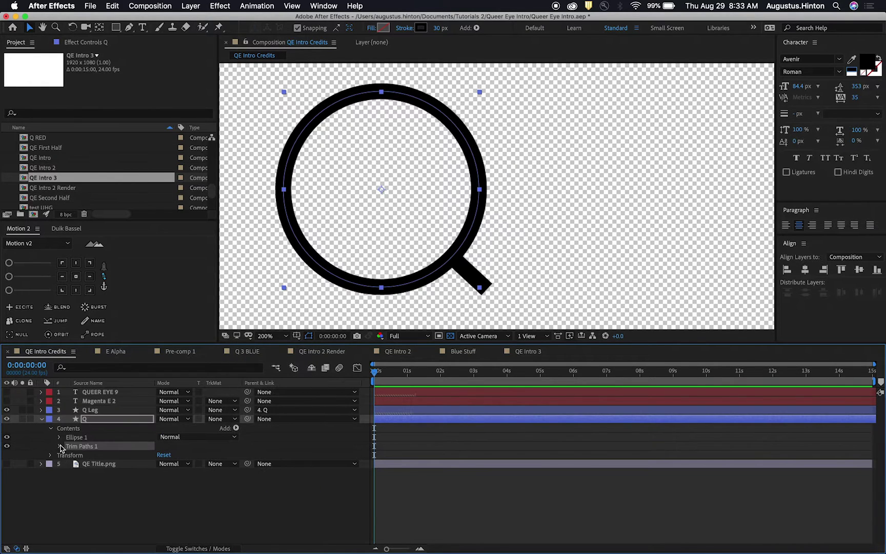
{"action": "left_click", "coordinate": [61, 447]}
{"action": "left_click_drag", "start_coordinate": [165, 454], "coordinate": [205, 441]}
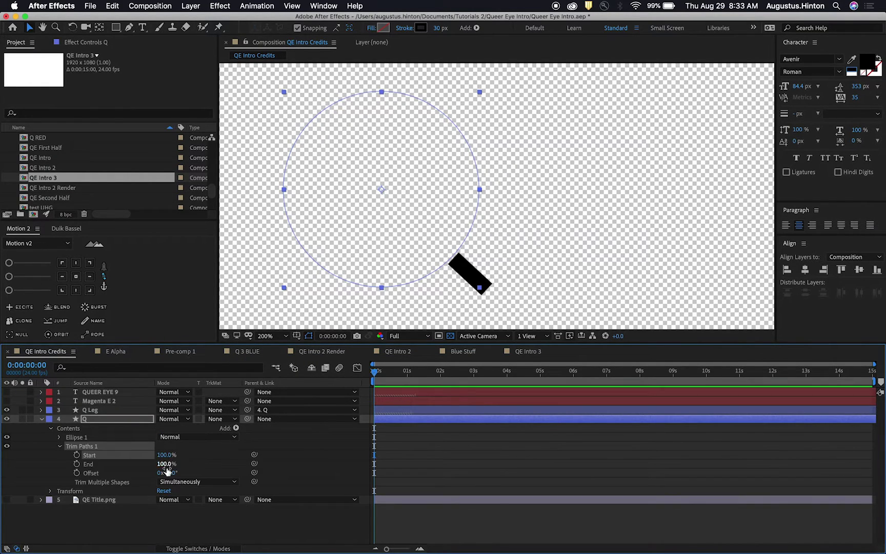
Keyframe the Q's Trim Paths Start at the first frame and set it to 3% at 0:00:00:20.
{"action": "left_click", "coordinate": [77, 455]}
{"action": "key", "text": "shift+Page_Down"}
{"action": "key", "text": "shift+Page_Down"}
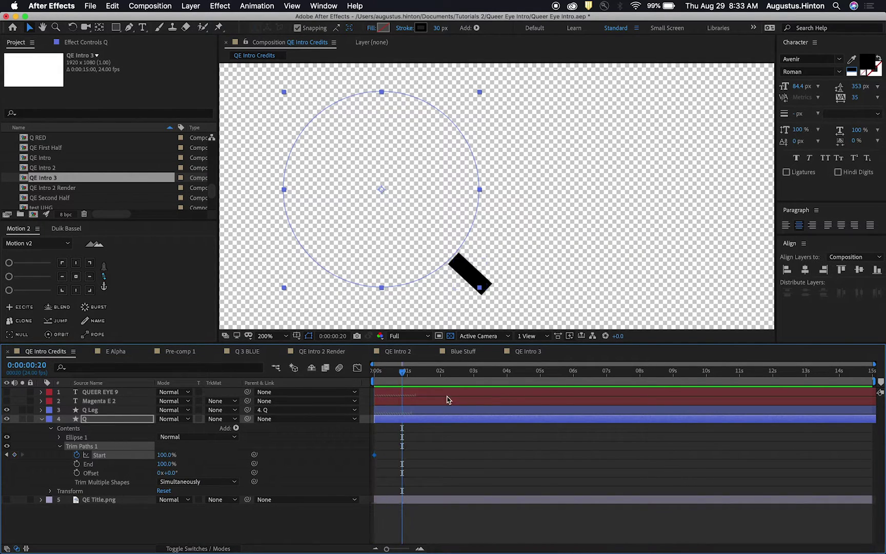
{"action": "key", "text": "="}
{"action": "left_click_drag", "start_coordinate": [414, 430], "coordinate": [617, 450]}
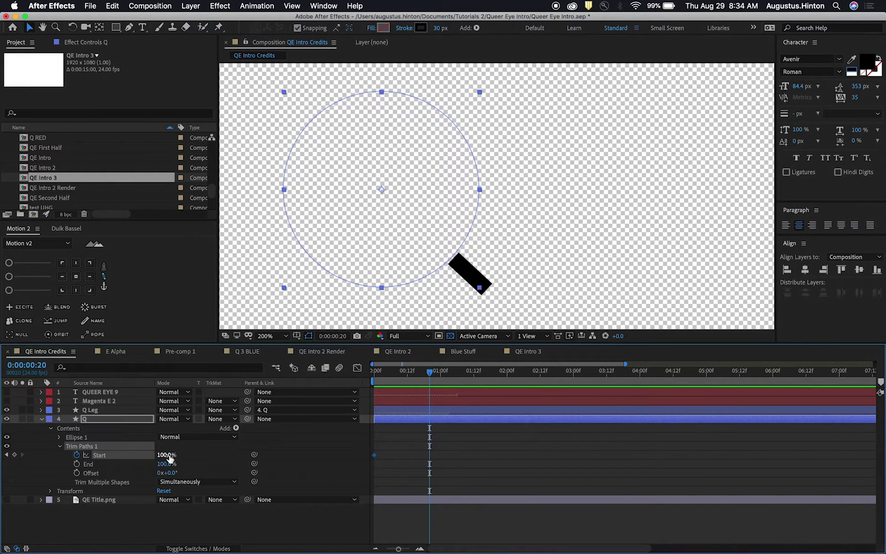
{"action": "left_click_drag", "start_coordinate": [167, 456], "coordinate": [121, 459]}
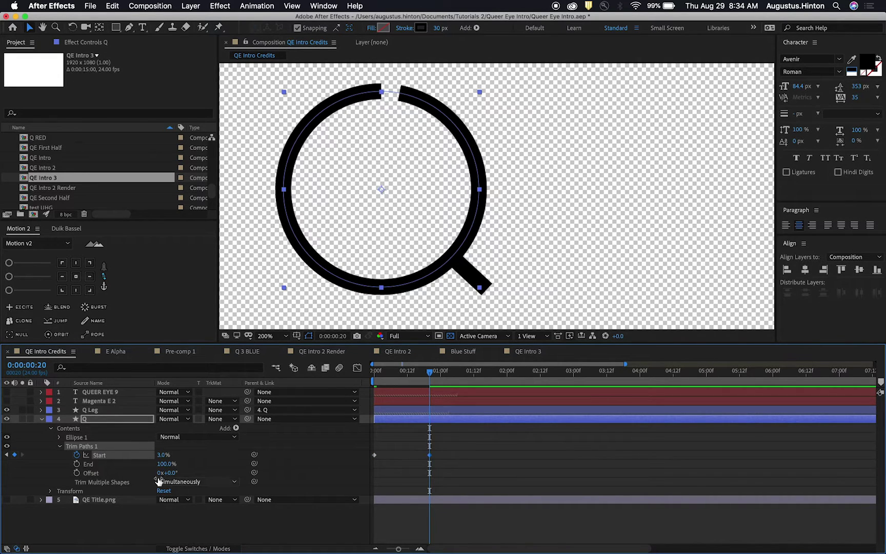
Set the Q's Trim Paths Offset to 90° and its Start keyframe at 0:00:00:20 to 0%.
{"action": "left_click_drag", "start_coordinate": [173, 473], "coordinate": [209, 469]}
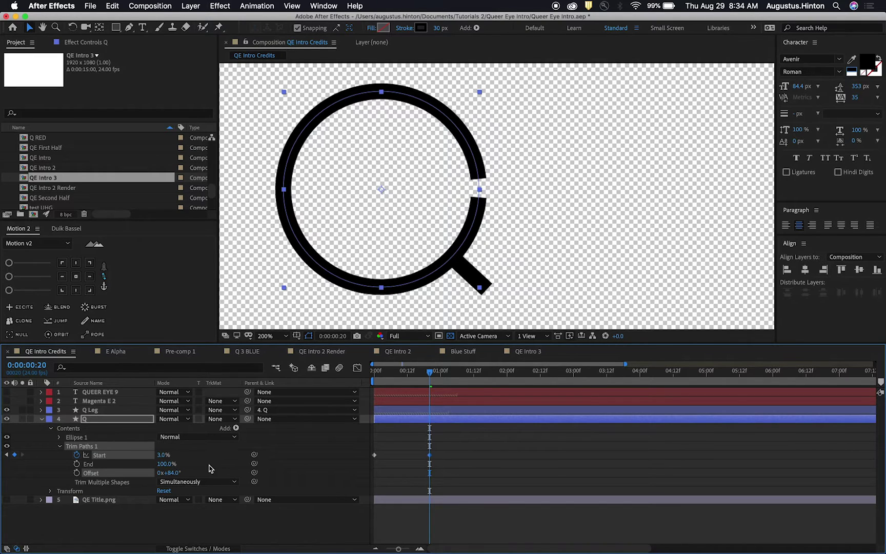
{"action": "left_click", "coordinate": [171, 473]}
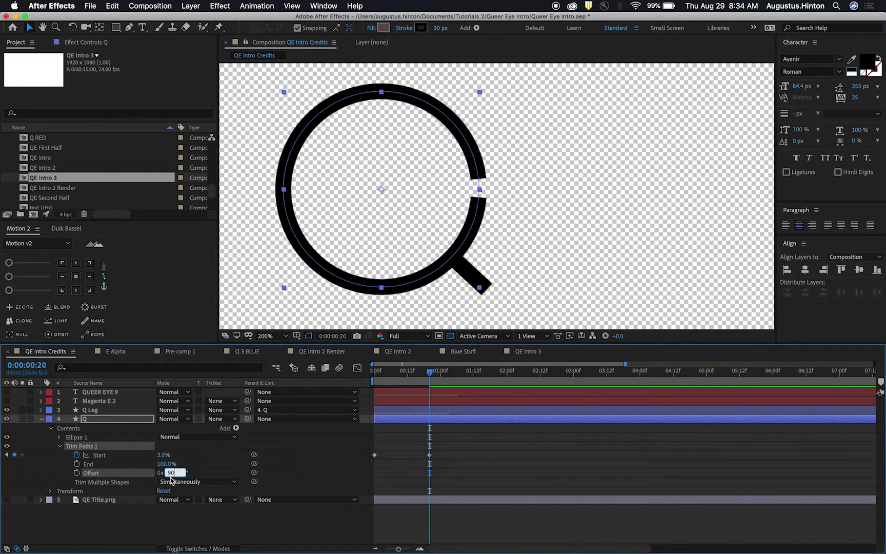
{"action": "key", "text": "Return"}
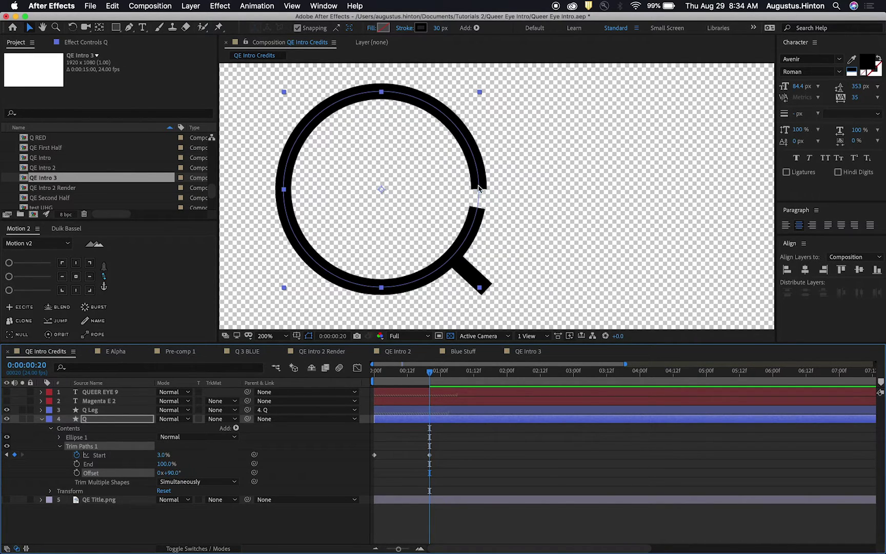
{"action": "mouse_move", "coordinate": [430, 370]}
{"action": "left_mouse_down"}
{"action": "mouse_move", "coordinate": [373, 365]}
{"action": "mouse_move", "coordinate": [423, 360]}
{"action": "left_mouse_up"}
{"action": "left_click_drag", "start_coordinate": [162, 455], "coordinate": [132, 453]}
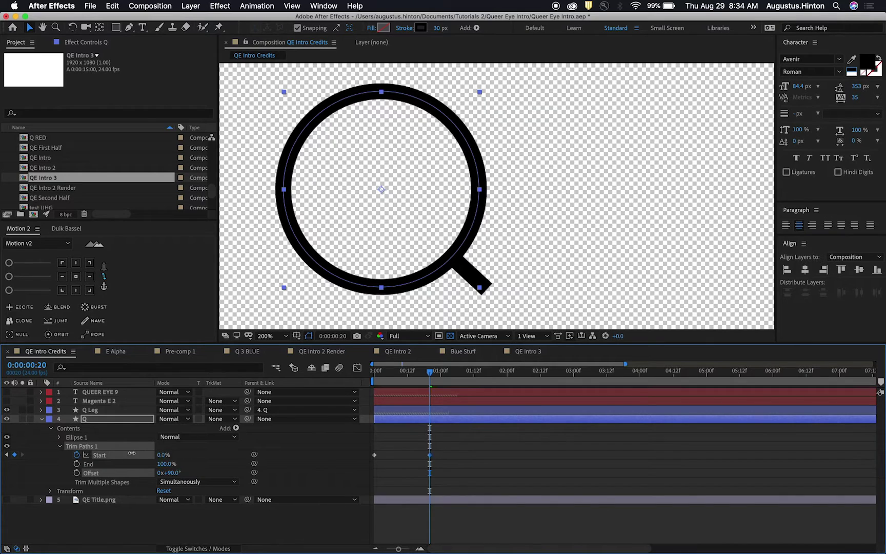
{"action": "left_click", "coordinate": [518, 455]}
{"action": "key", "text": "Home"}
{"action": "key", "text": "space"}
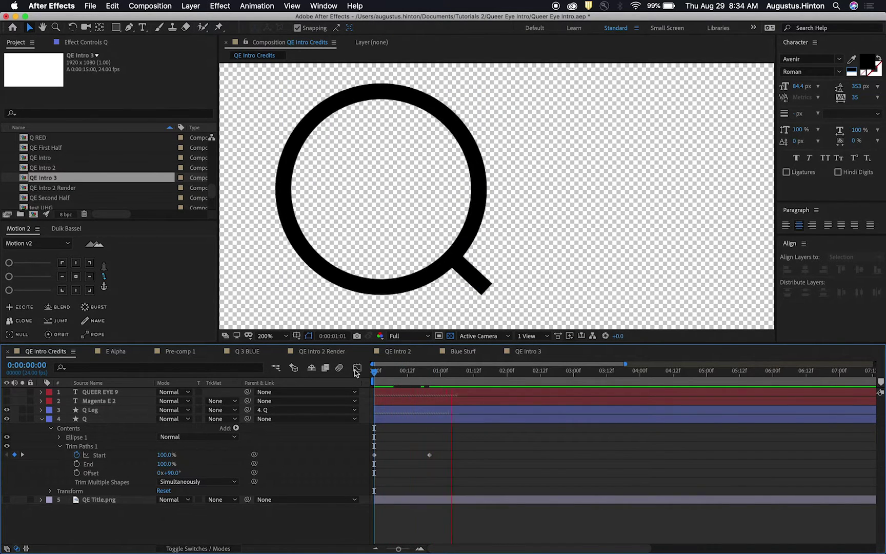
{"action": "key", "text": "space"}
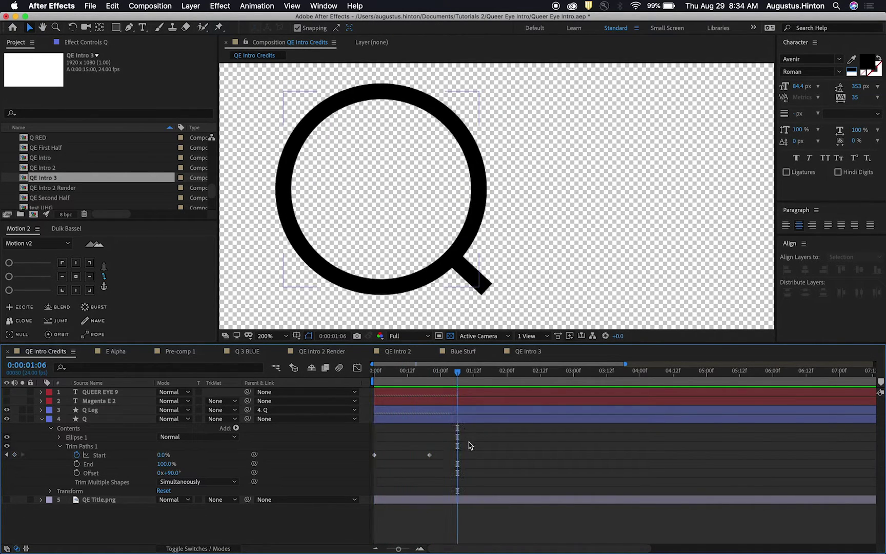
Ease the Q's Start keyframe at 0:00:00:20 with a Motion 2 ease value of 75 and save the project.
{"action": "left_click_drag", "start_coordinate": [468, 441], "coordinate": [415, 460]}
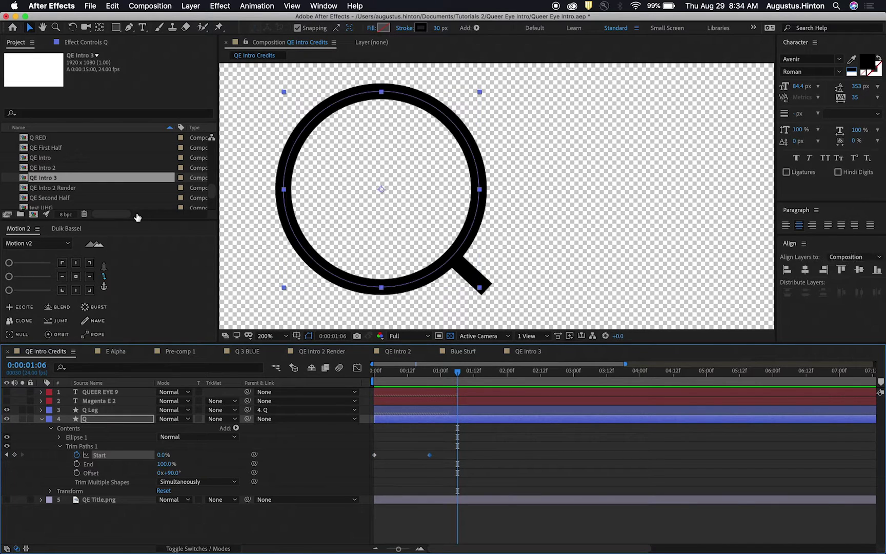
{"action": "left_click", "coordinate": [104, 277]}
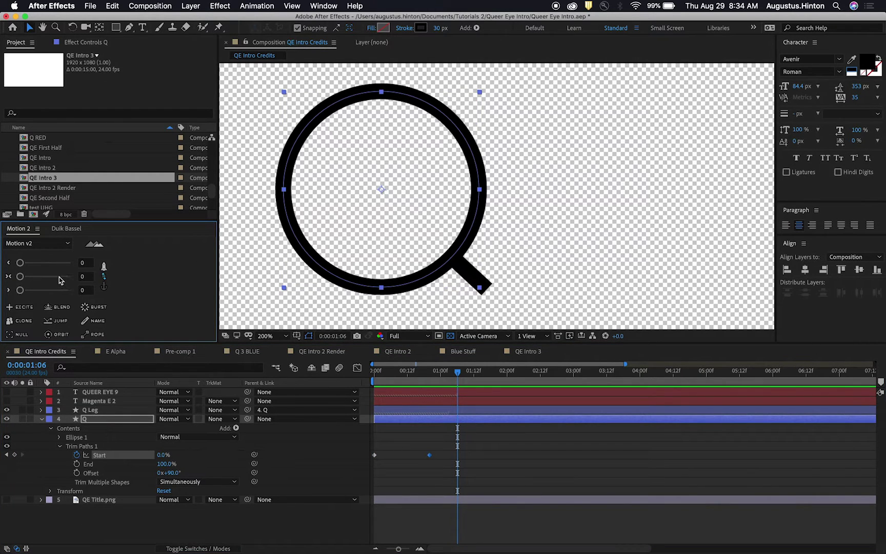
{"action": "left_click", "coordinate": [59, 278]}
{"action": "left_click", "coordinate": [485, 466]}
{"action": "left_click_drag", "start_coordinate": [458, 374], "coordinate": [374, 370]}
{"action": "key", "text": "space"}
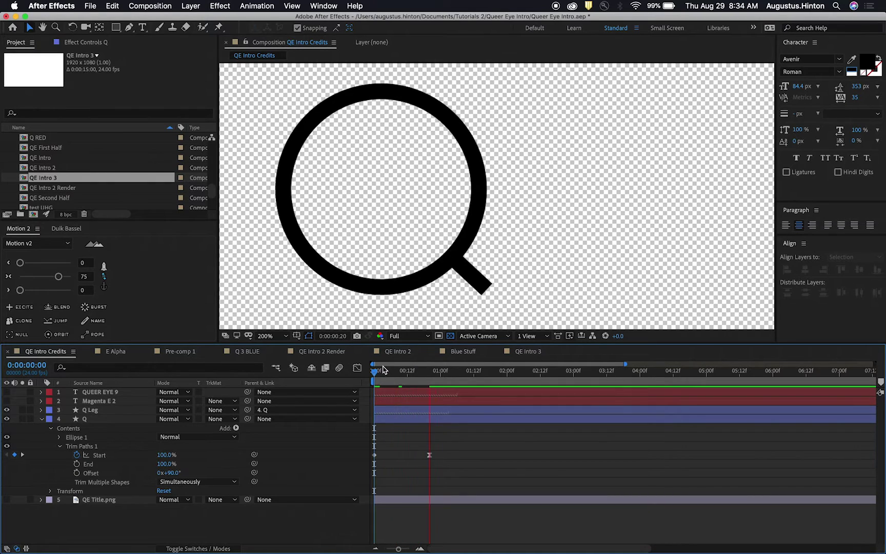
{"action": "left_click", "coordinate": [449, 371]}
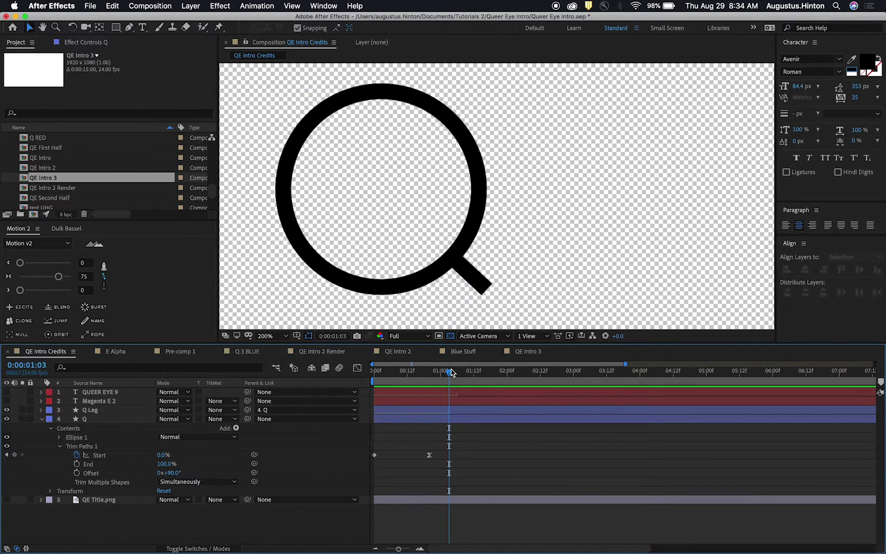
{"action": "key", "text": "super+s"}
Make the Q Leg layer begin at 0:00:01:02 in the timeline.
{"action": "left_click_drag", "start_coordinate": [440, 372], "coordinate": [447, 373]}
{"action": "left_click", "coordinate": [467, 277]}
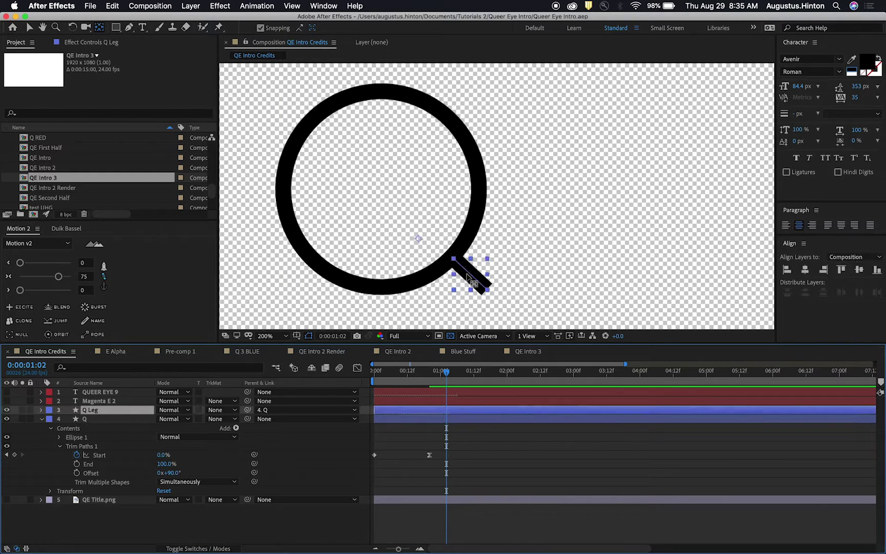
{"action": "key", "text": "v"}
{"action": "left_click_drag", "start_coordinate": [399, 410], "coordinate": [462, 408]}
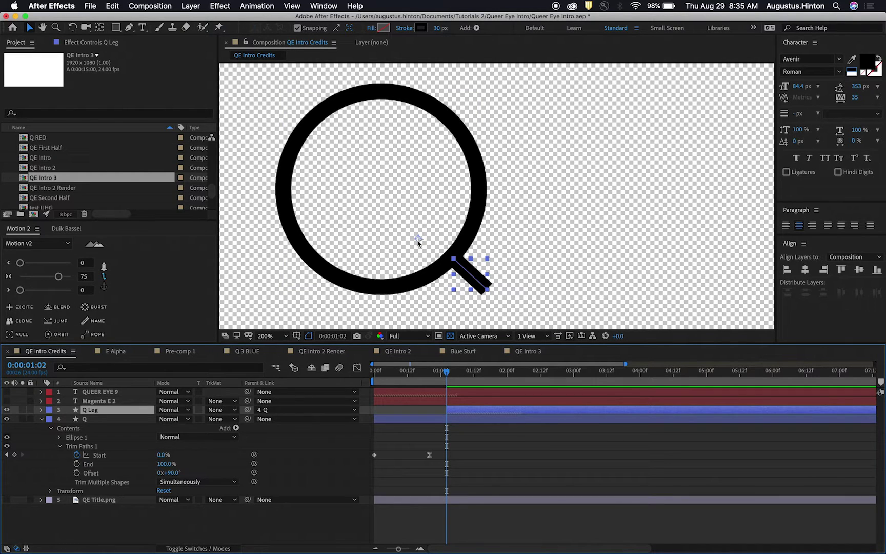
Move the Q Leg's anchor point to the centre of the Q circle and save the project.
{"action": "key", "text": "y"}
{"action": "left_click_drag", "start_coordinate": [417, 239], "coordinate": [384, 194]}
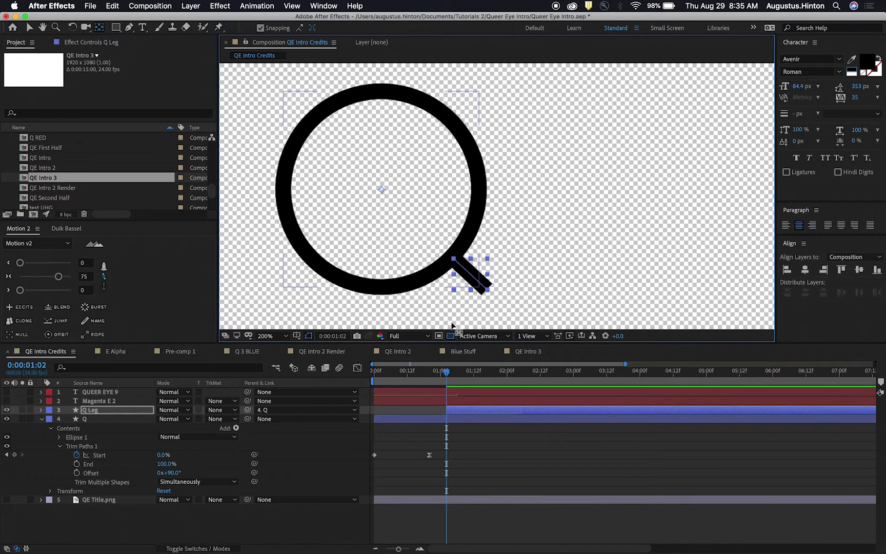
{"action": "left_click", "coordinate": [484, 443]}
{"action": "key", "text": "super+s"}
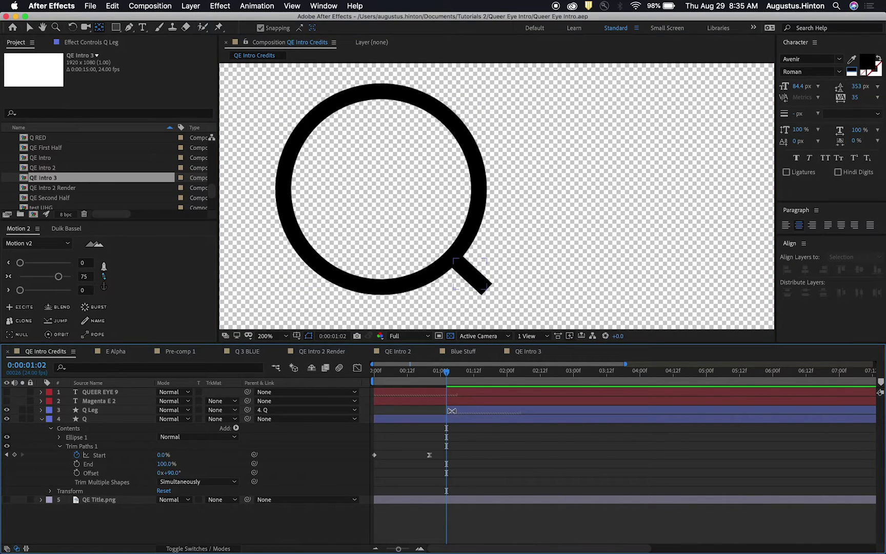
Keyframe the Q Leg's Rotation at 0° at 0:00:02:00 and about -43.2° at 0:00:01:02.
{"action": "left_click", "coordinate": [452, 411]}
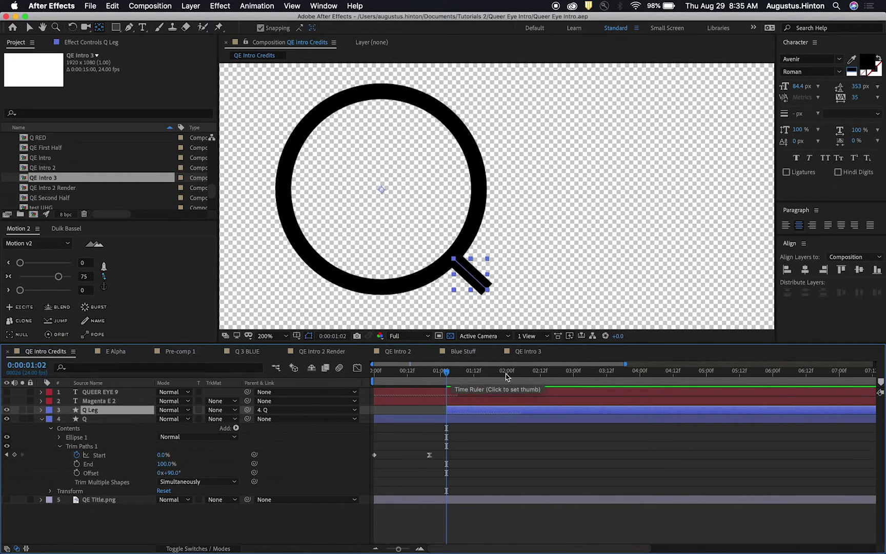
{"action": "left_click", "coordinate": [508, 374]}
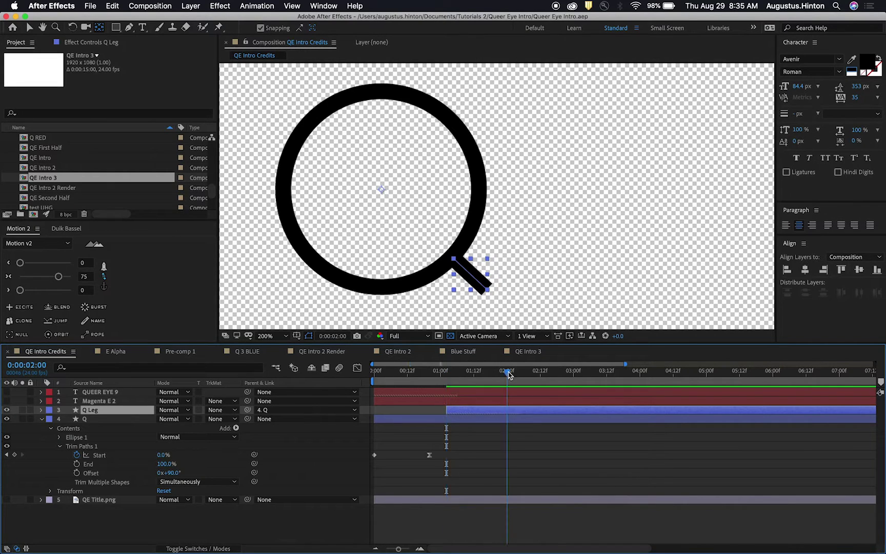
{"action": "key", "text": "r"}
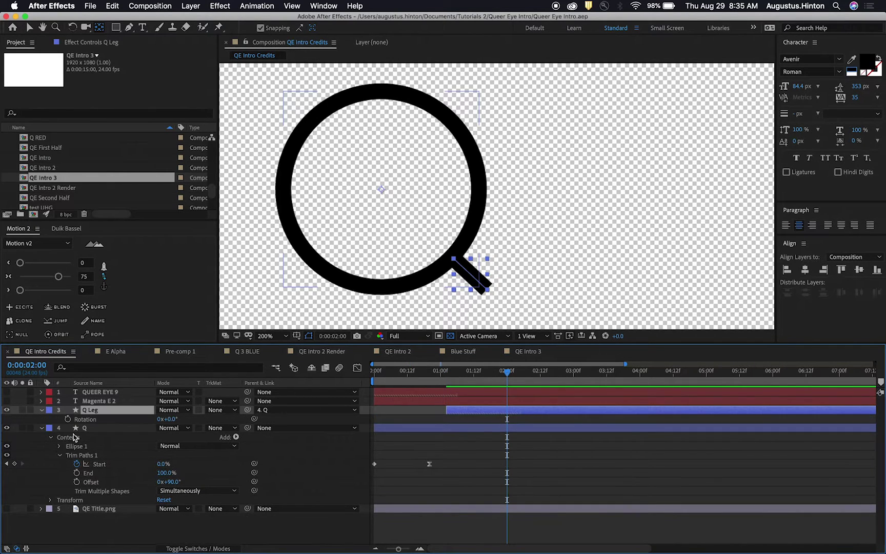
{"action": "key", "text": "alt+shift+r"}
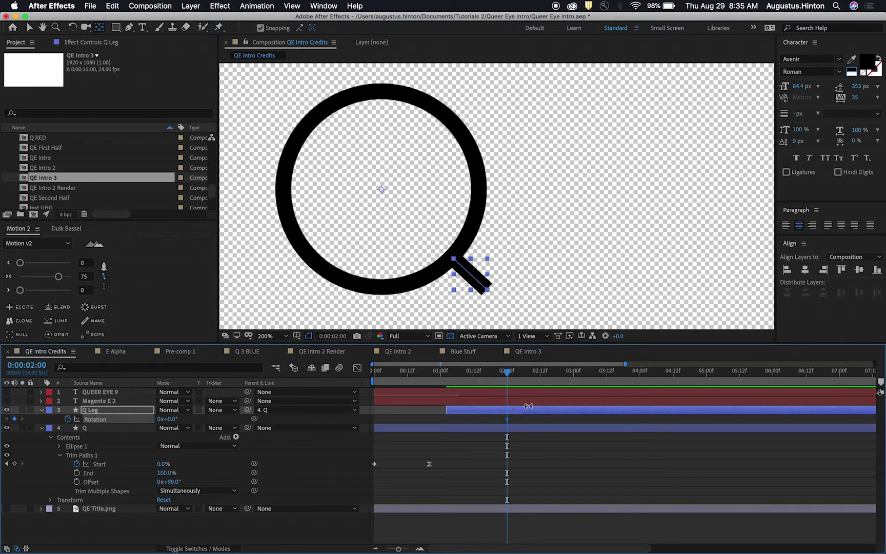
{"action": "left_click_drag", "start_coordinate": [507, 374], "coordinate": [446, 382]}
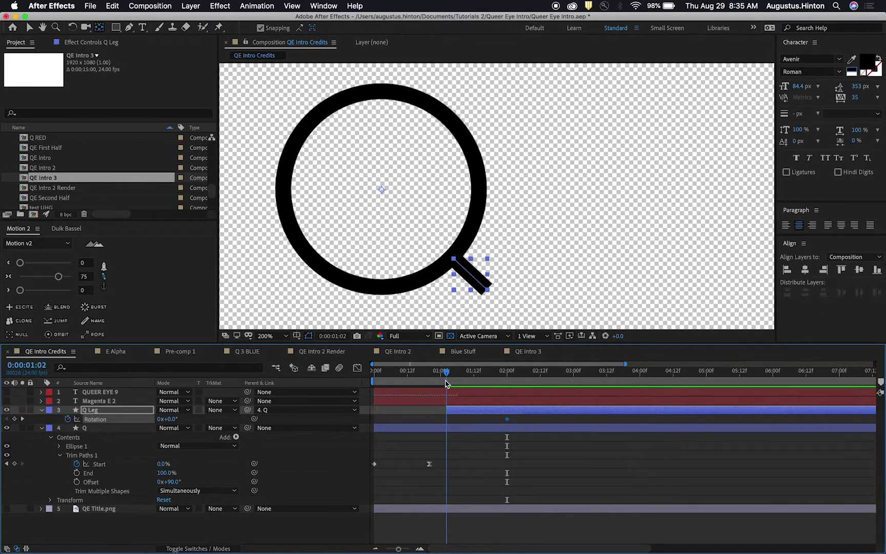
{"action": "left_click_drag", "start_coordinate": [168, 419], "coordinate": [136, 404]}
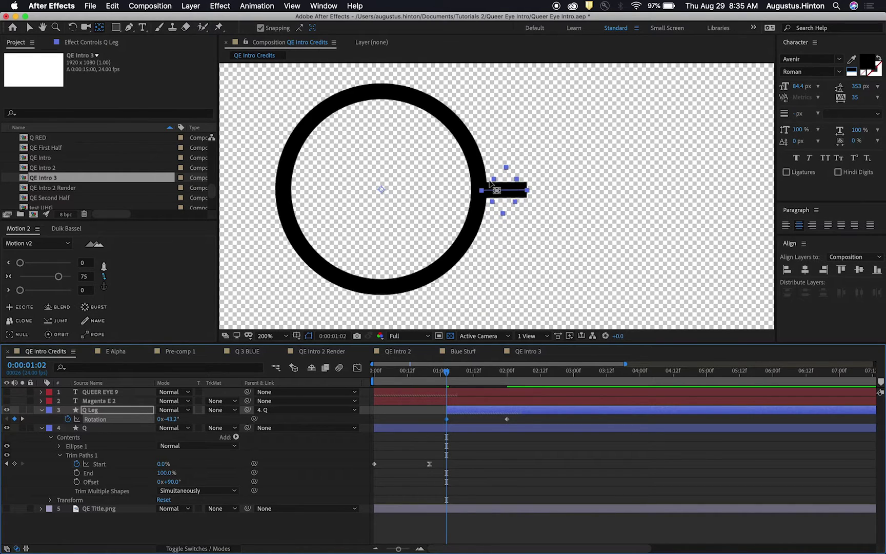
Save the project and ease the Q Leg's Rotation keyframe at 0:00:02:00 with a Motion 2 ease value of 75.
{"action": "key", "text": "period"}
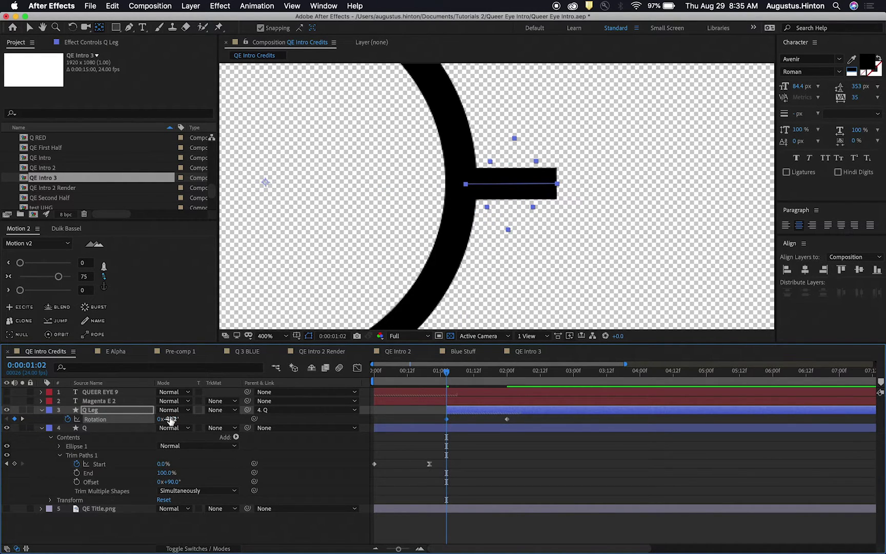
{"action": "key", "text": "super+s"}
{"action": "left_click", "coordinate": [527, 472]}
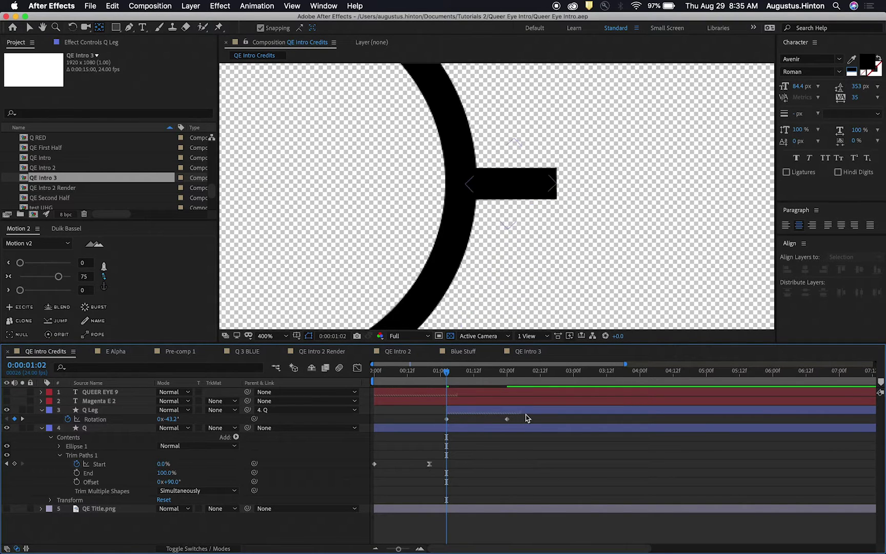
{"action": "left_click", "coordinate": [507, 419]}
{"action": "left_click", "coordinate": [58, 276]}
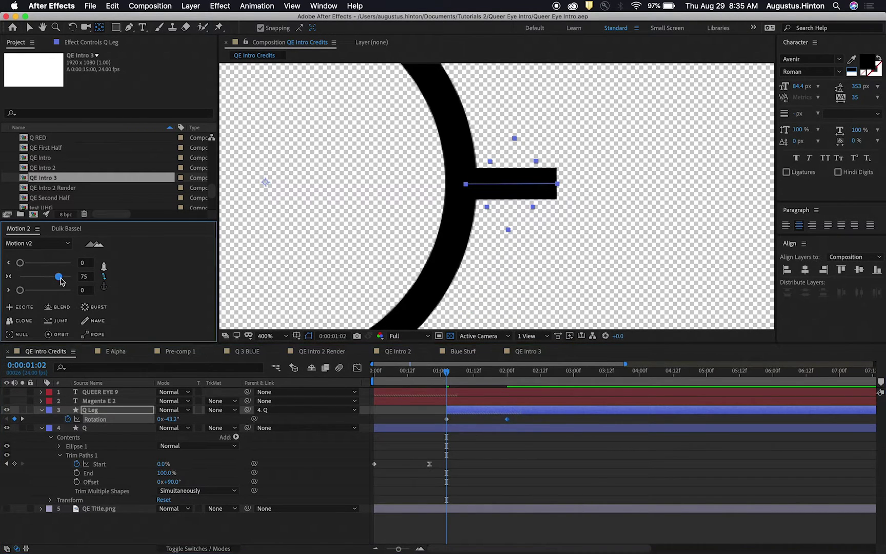
{"action": "key", "text": "minus"}
{"action": "key", "text": "minus"}
{"action": "left_click", "coordinate": [465, 452]}
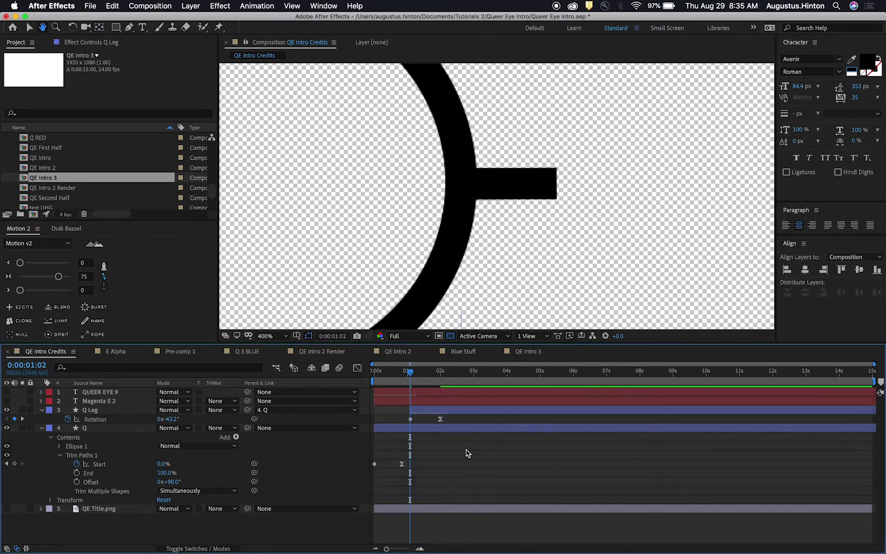
Play the composition from the start to check the Q drawing on and its leg rotating into place.
{"action": "left_click_drag", "start_coordinate": [412, 373], "coordinate": [373, 375]}
{"action": "key", "text": "comma"}
{"action": "key", "text": "comma"}
{"action": "key", "text": "space"}
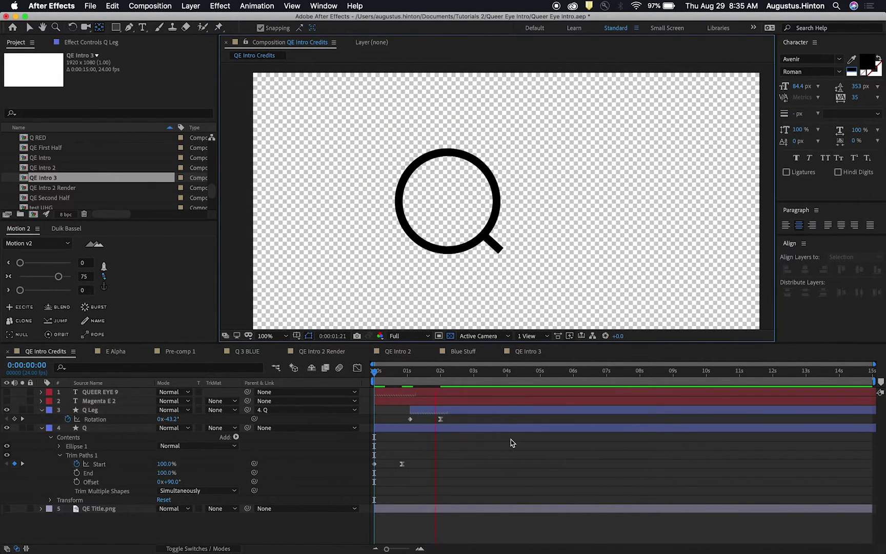
{"action": "key", "text": "space"}
Pre-compose the Q and Q Leg layers as "Q Letter" with all attributes moved, and preview it from the start.
{"action": "left_click", "coordinate": [477, 430], "text": "shift"}
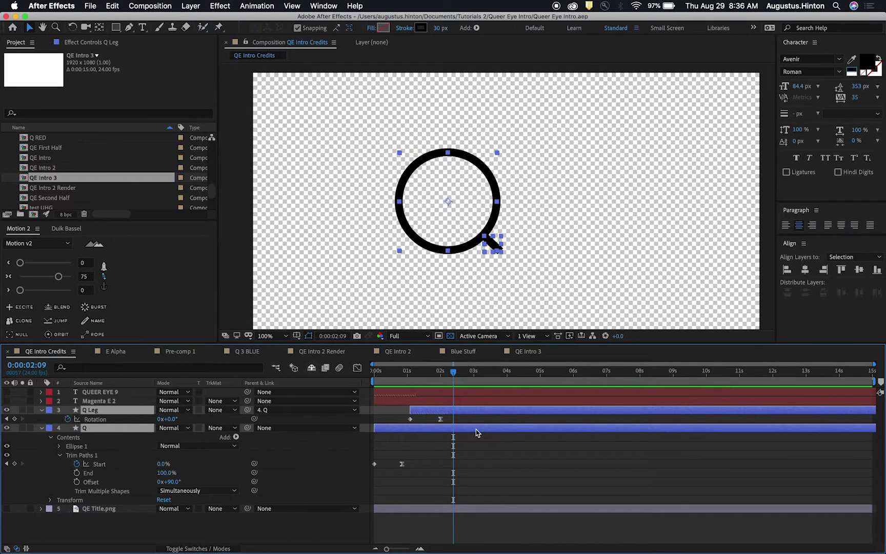
{"action": "key", "text": "super+shift+c"}
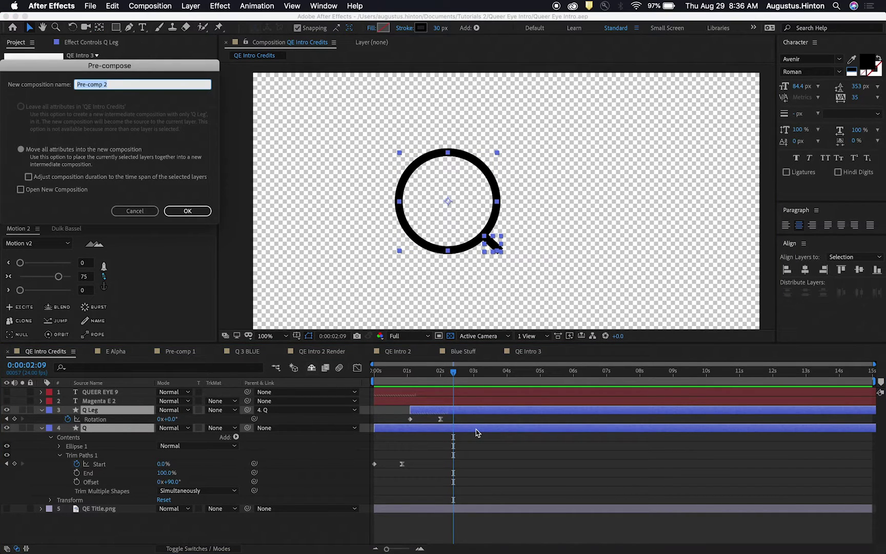
{"action": "type", "text": "Q Letter"}
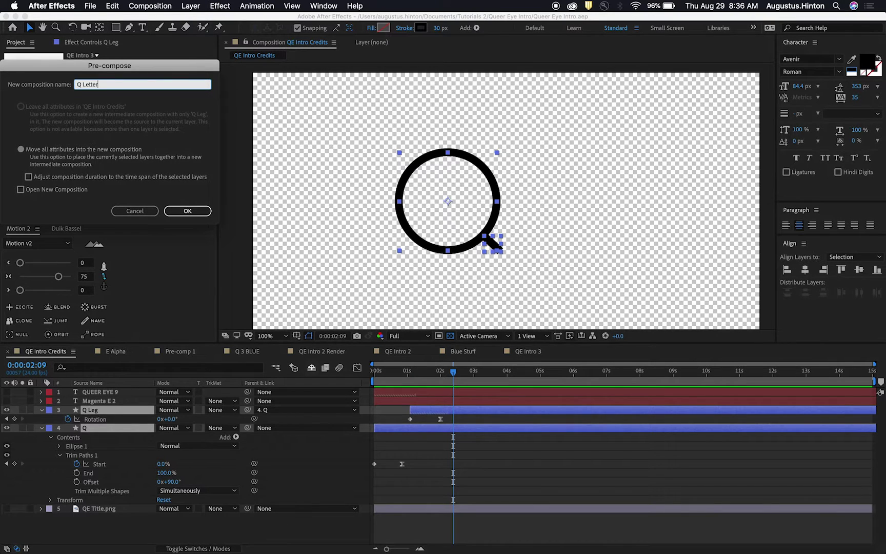
{"action": "key", "text": "Return"}
{"action": "left_click", "coordinate": [483, 447]}
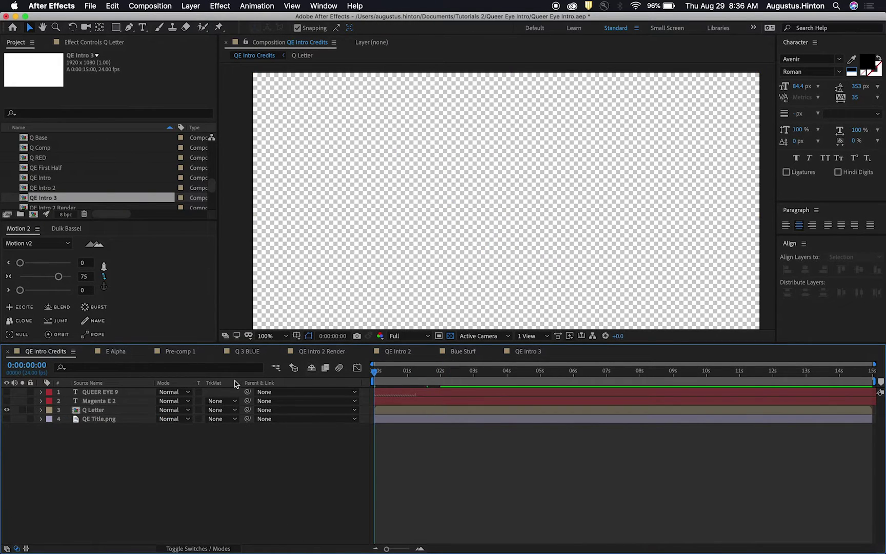
{"action": "key", "text": "Home"}
{"action": "key", "text": "space"}
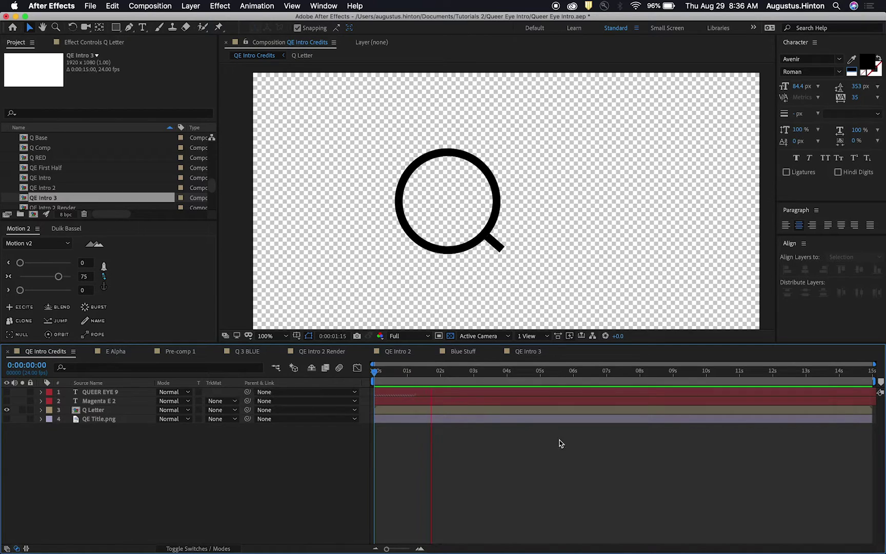
{"action": "left_click", "coordinate": [440, 450]}
Set a Position keyframe on the Q Letter layer at 0:00:02:02, keeping it at 960, 540.
{"action": "left_click", "coordinate": [440, 410]}
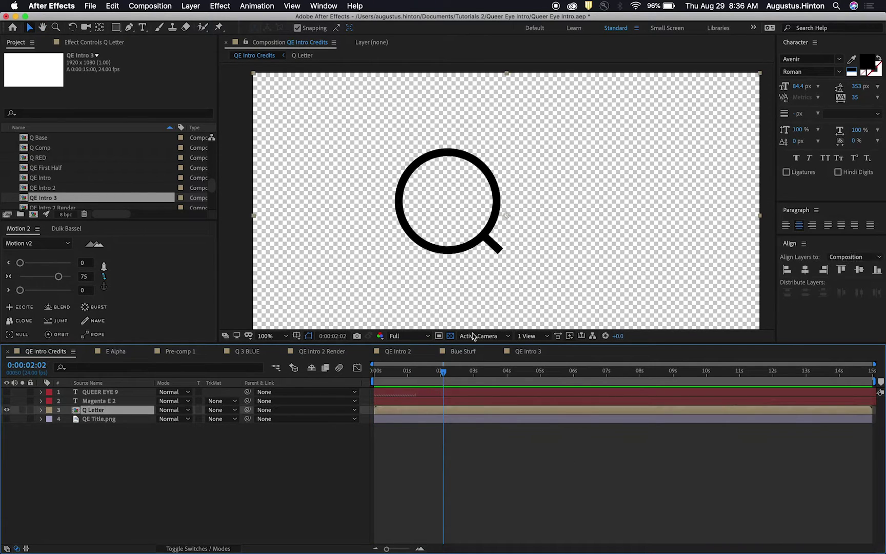
{"action": "key", "text": "p"}
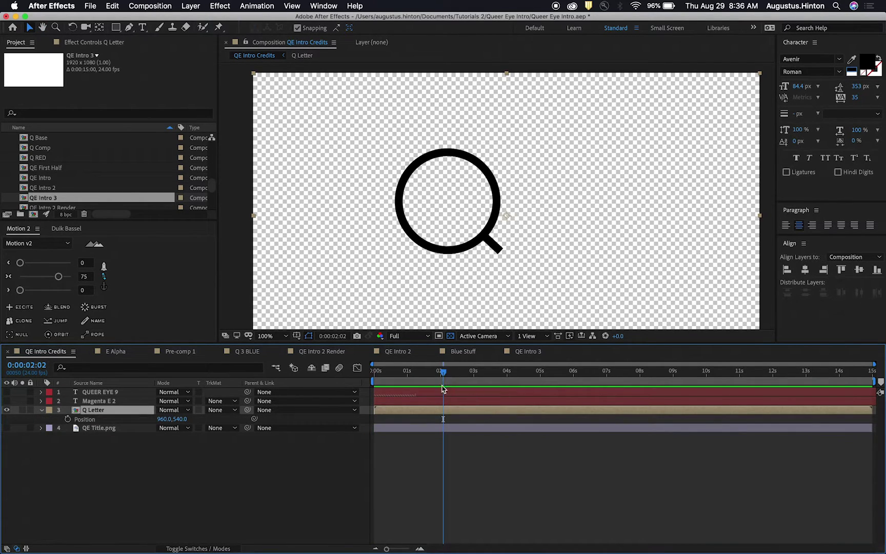
{"action": "key", "text": "shift+Page_Down"}
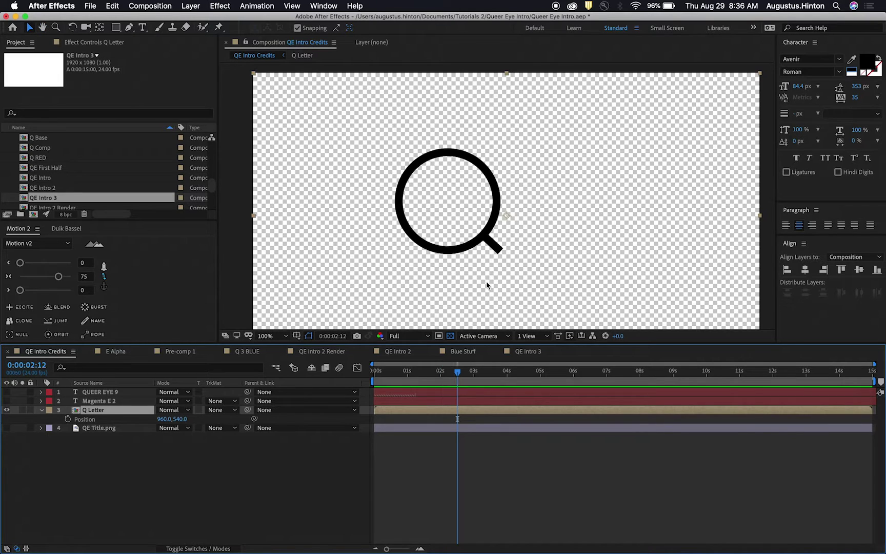
{"action": "scroll", "coordinate": [488, 258], "scroll_direction": "up", "scroll_amount": 1}
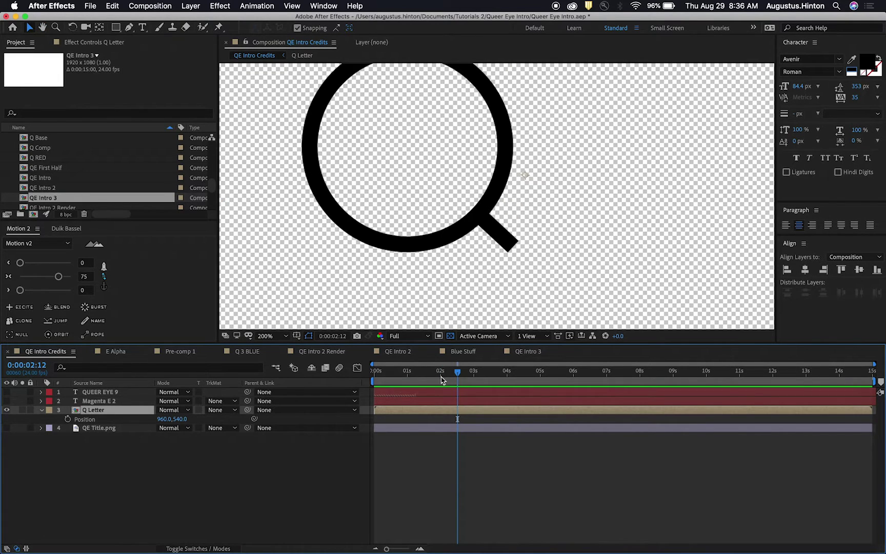
{"action": "left_click_drag", "start_coordinate": [456, 370], "coordinate": [444, 370]}
{"action": "left_click", "coordinate": [67, 419]}
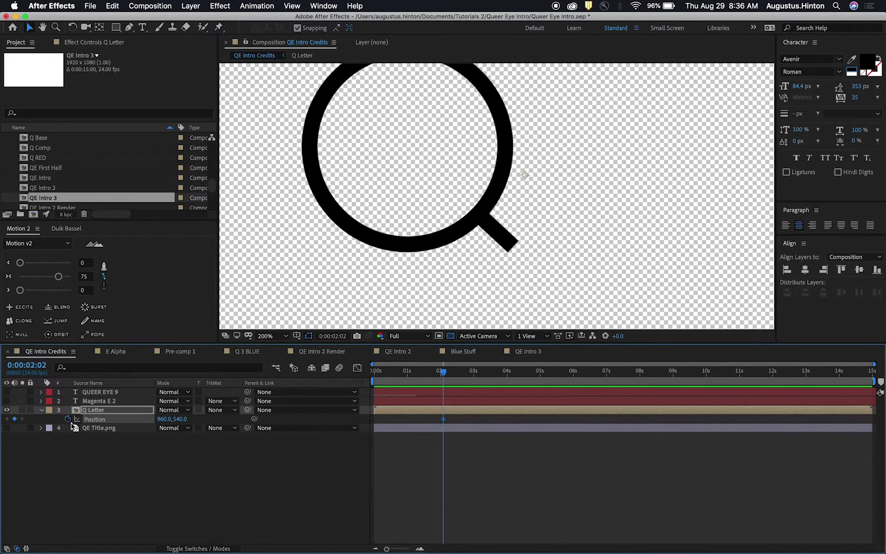
{"action": "key", "text": "comma"}
{"action": "left_click_drag", "start_coordinate": [470, 202], "coordinate": [470, 224]}
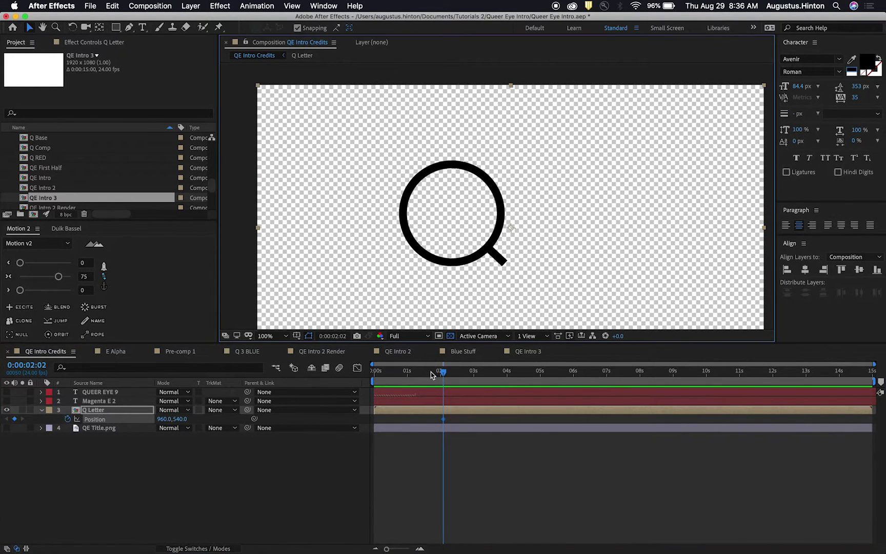
Keyframe Q Letter's Position horizontally shifted to about 1458, 540 at 0:00:00:01 and preview the slide.
{"action": "left_click_drag", "start_coordinate": [433, 371], "coordinate": [338, 373]}
{"action": "key", "text": "Page_Down"}
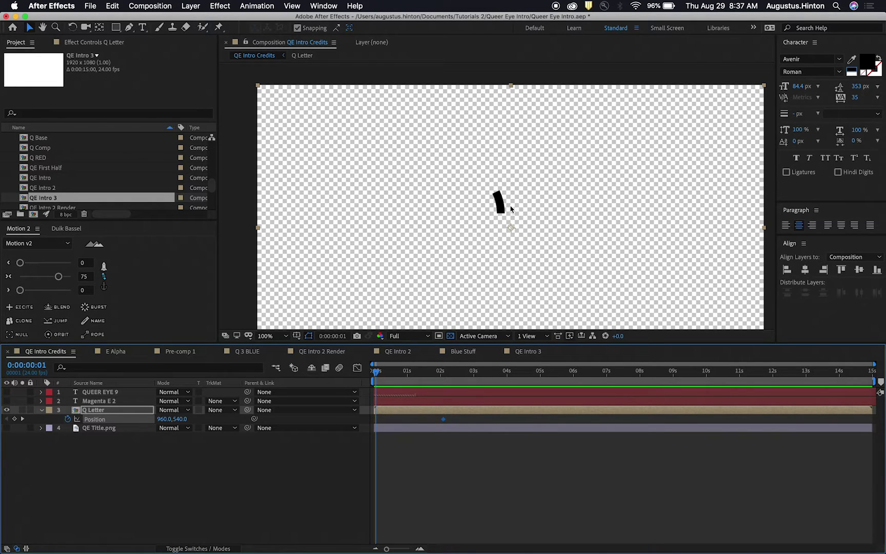
{"action": "left_click_drag", "start_coordinate": [511, 232], "coordinate": [649, 228]}
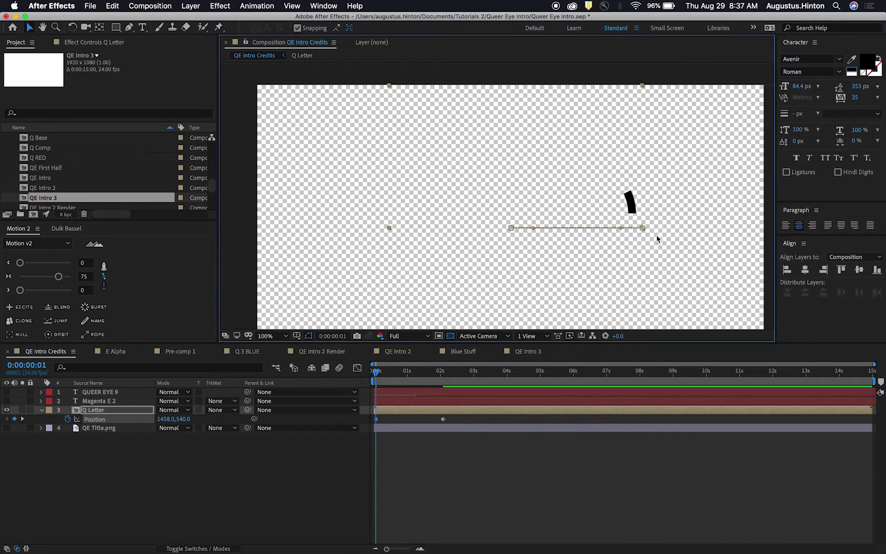
{"action": "key", "text": "space"}
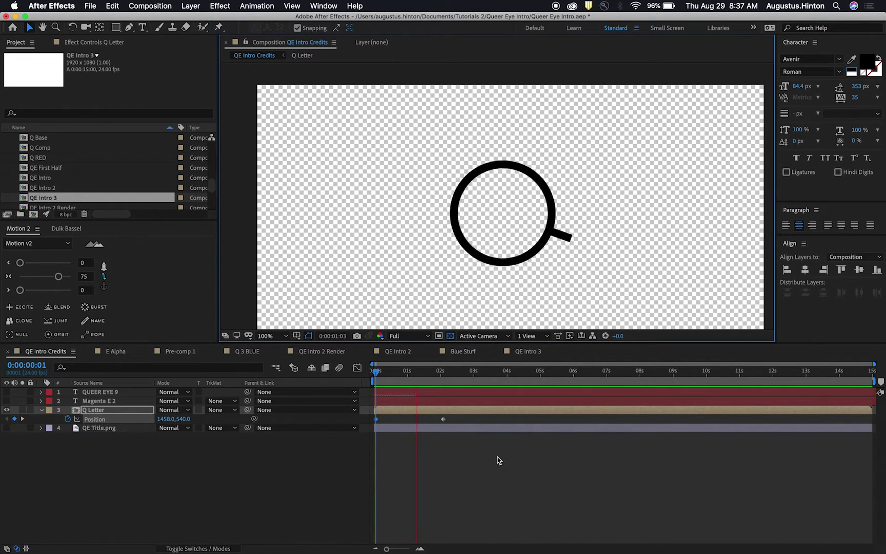
{"action": "key", "text": "space"}
Ease Q Letter's Position keyframe at 0:00:02:02 with a Motion 2 ease value of 75 and preview the motion.
{"action": "left_click_drag", "start_coordinate": [480, 446], "coordinate": [437, 415]}
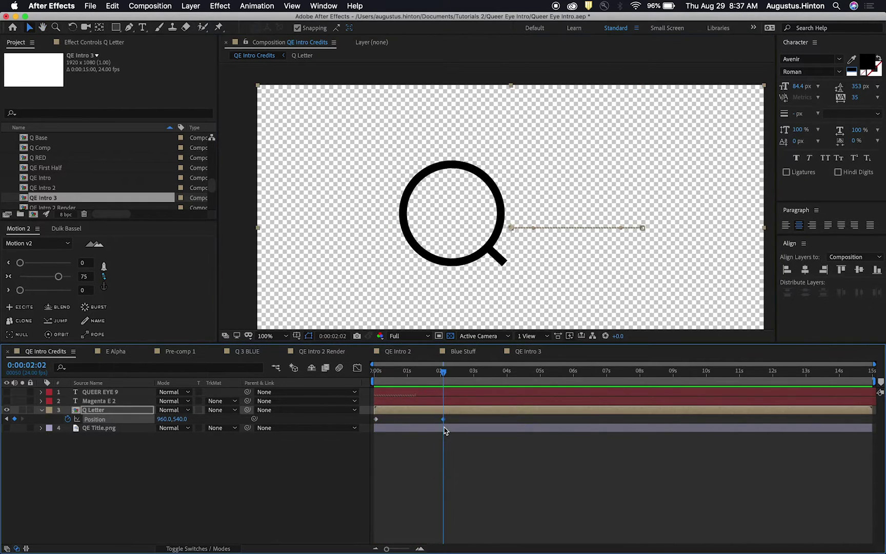
{"action": "left_click", "coordinate": [58, 276]}
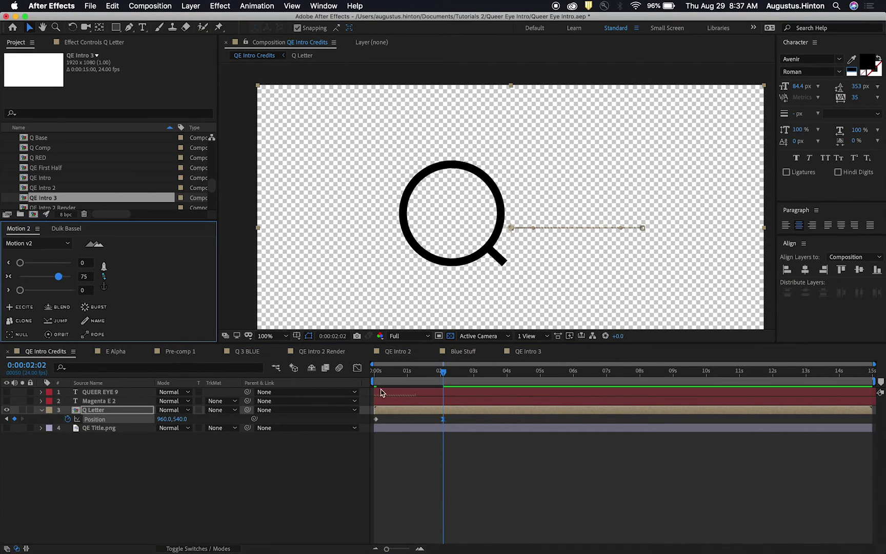
{"action": "left_click_drag", "start_coordinate": [449, 375], "coordinate": [313, 369]}
{"action": "key", "text": "space"}
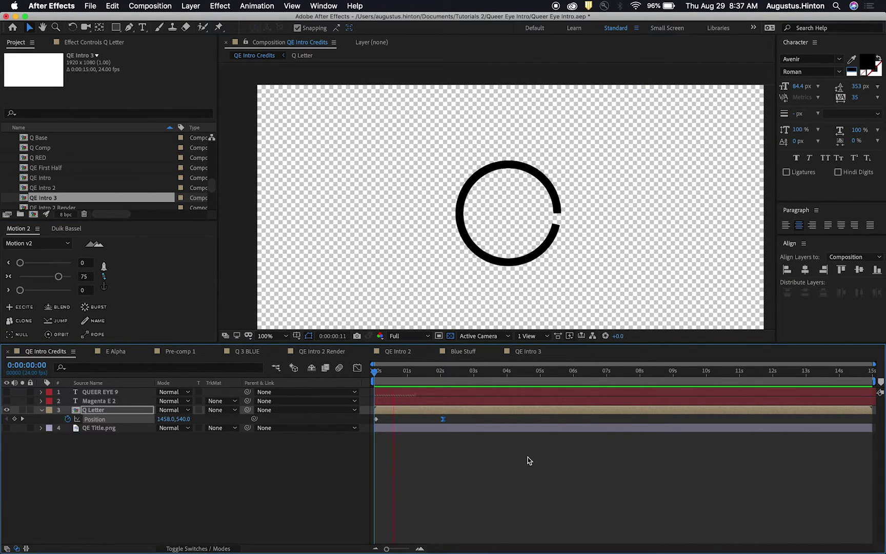
{"action": "key", "text": "space"}
Set the Motion 2 ease value of Q Letter's Position keyframe at 0:00:02:02 to 80 and save the project.
{"action": "left_click", "coordinate": [441, 374]}
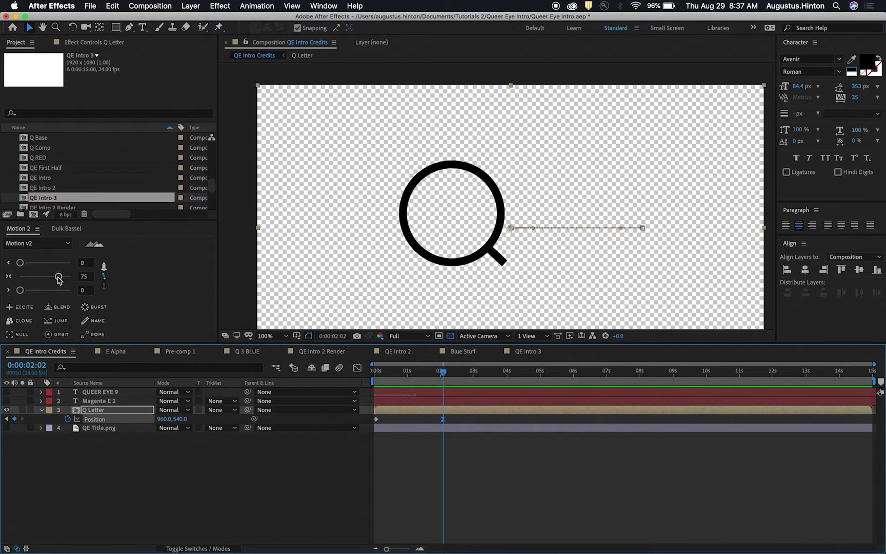
{"action": "left_click_drag", "start_coordinate": [59, 278], "coordinate": [60, 278]}
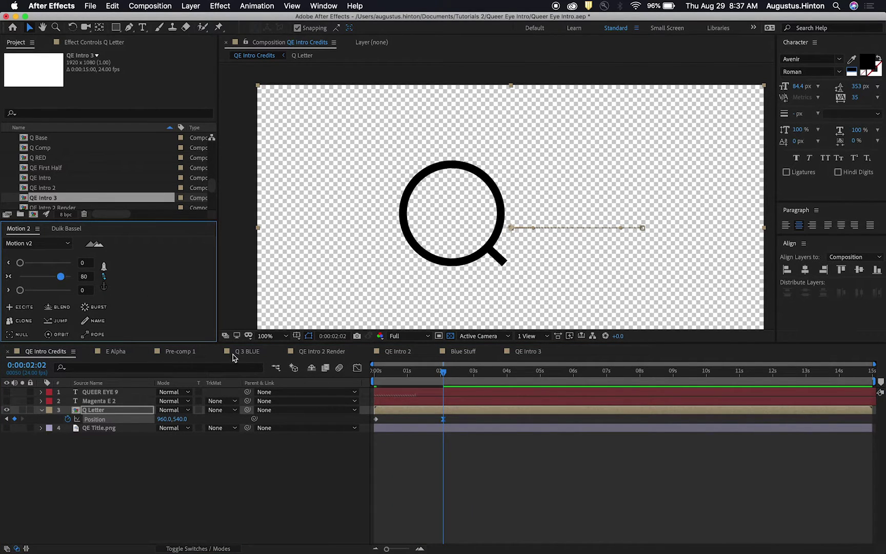
{"action": "left_click", "coordinate": [461, 454]}
{"action": "key", "text": "super+s"}
Play the composition from the start to check the Q Letter's eased slide.
{"action": "left_click_drag", "start_coordinate": [442, 377], "coordinate": [440, 376]}
{"action": "key", "text": "Home"}
{"action": "key", "text": "space"}
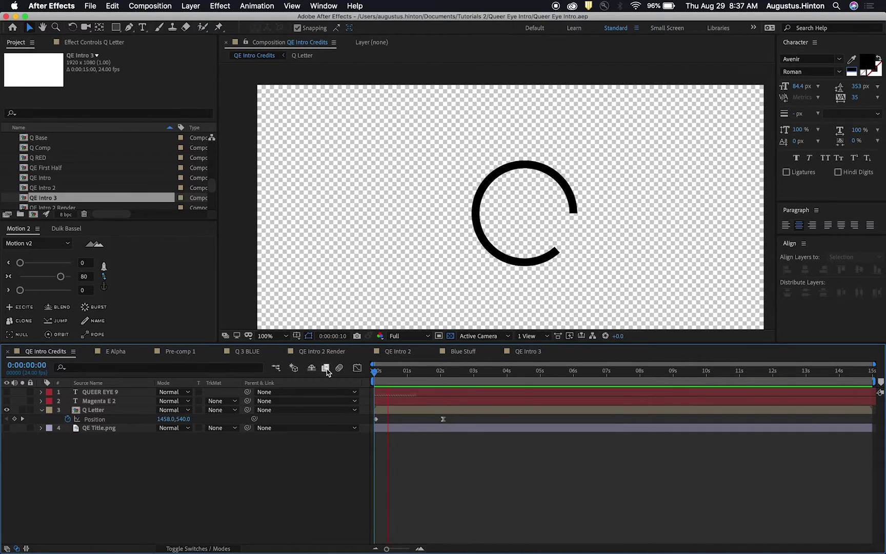
{"action": "key", "text": "space"}
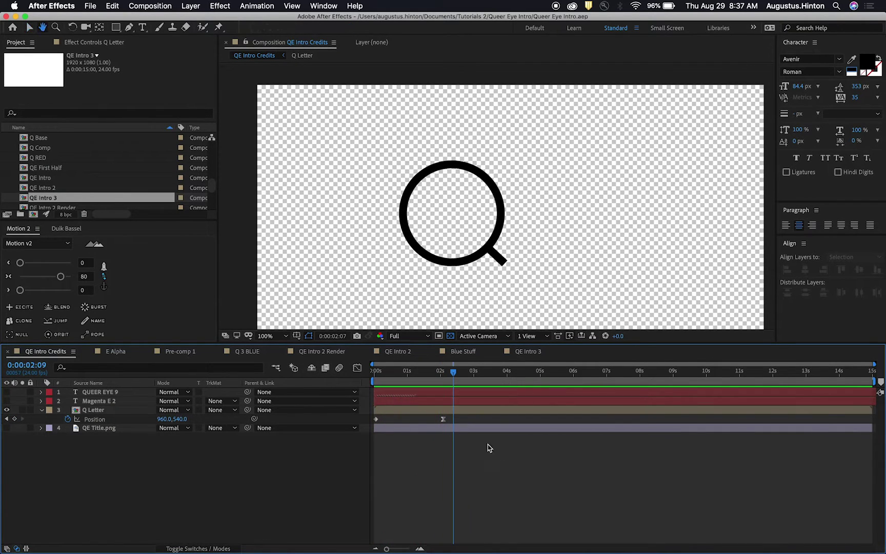
Rename the Magenta E 2 text layer as E.
{"action": "left_click", "coordinate": [97, 401]}
{"action": "key", "text": "Return"}
{"action": "type", "text": "E"}
{"action": "key", "text": "Return"}
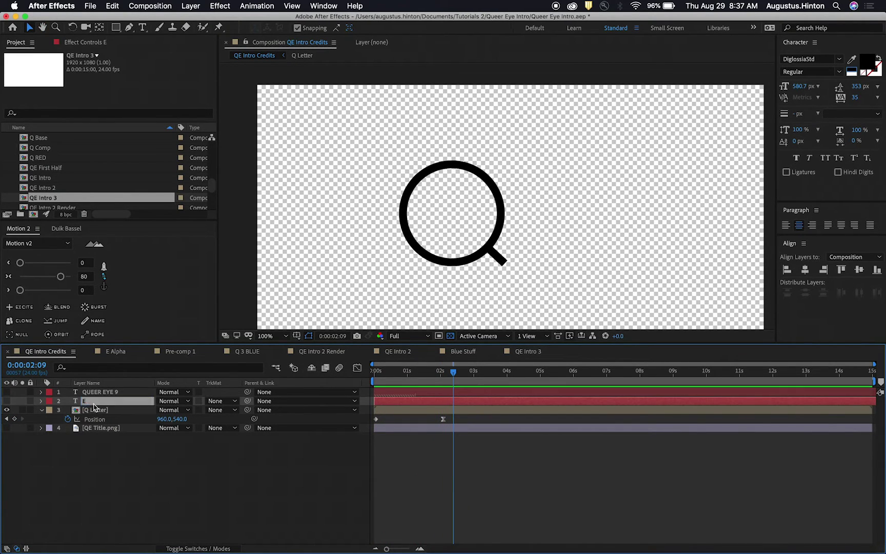
{"action": "left_click", "coordinate": [446, 472]}
Preview the Q animation from the start and make the E layer visible.
{"action": "left_click_drag", "start_coordinate": [450, 372], "coordinate": [286, 364]}
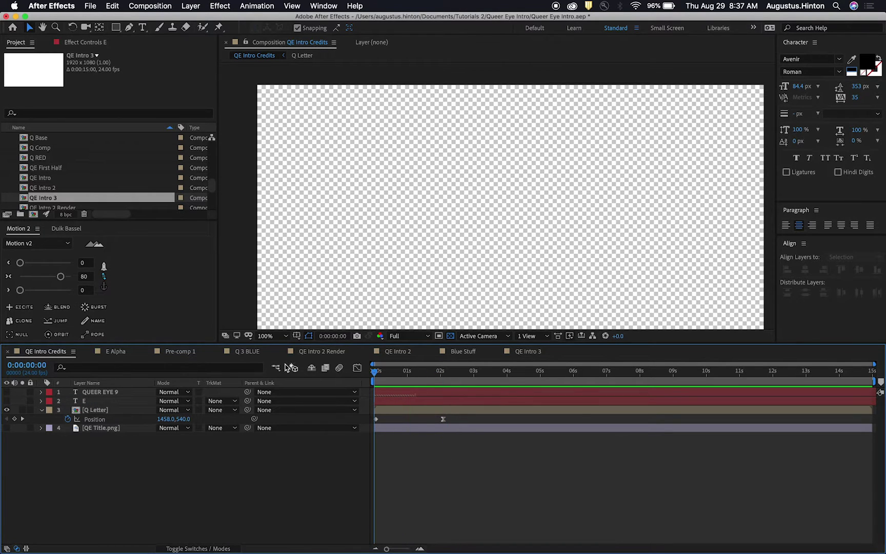
{"action": "key", "text": "space"}
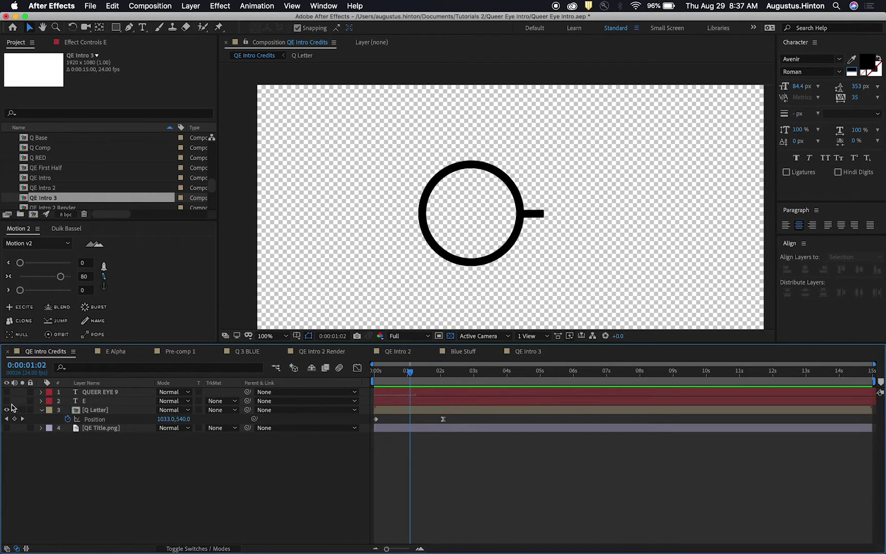
{"action": "left_click", "coordinate": [7, 400]}
{"action": "key", "text": "space"}
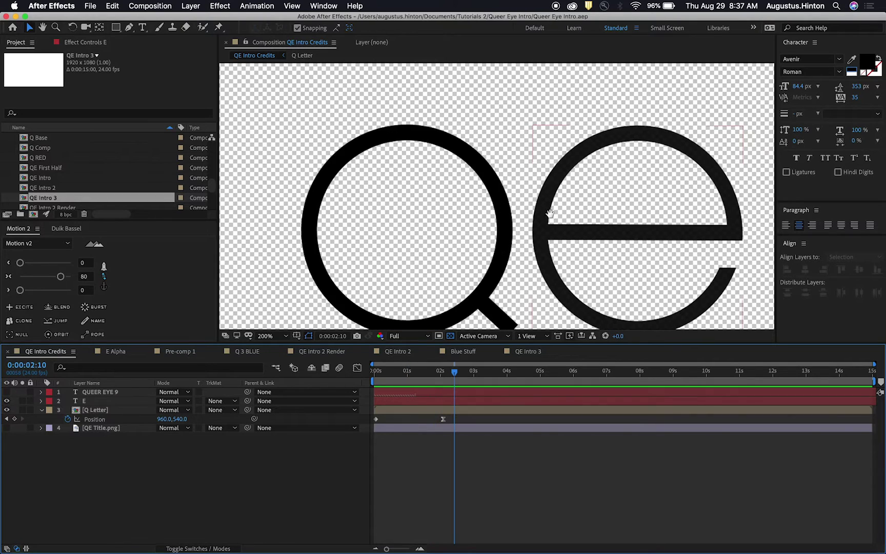
Activate the Pen tool with nothing selected and set the shape fill to None.
{"action": "left_click_drag", "start_coordinate": [579, 225], "coordinate": [464, 199]}
{"action": "key", "text": "period"}
{"action": "key", "text": "comma"}
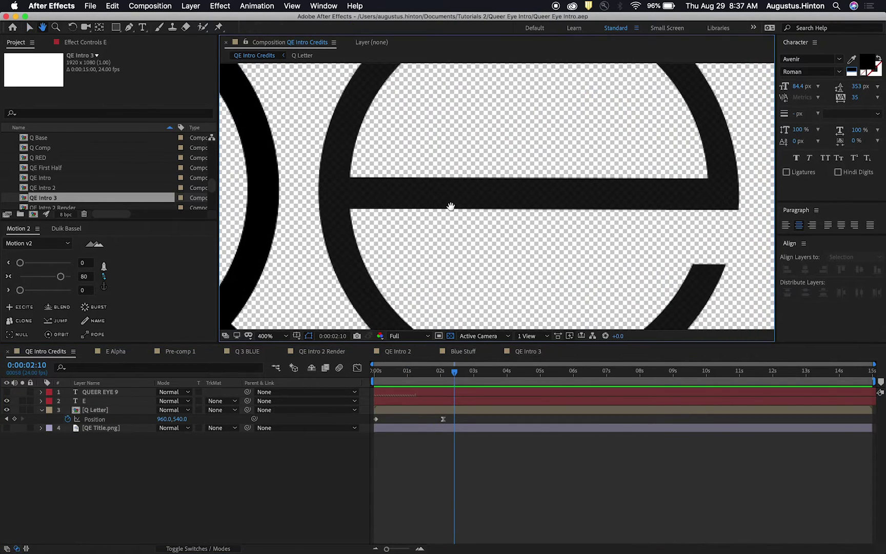
{"action": "key", "text": "comma"}
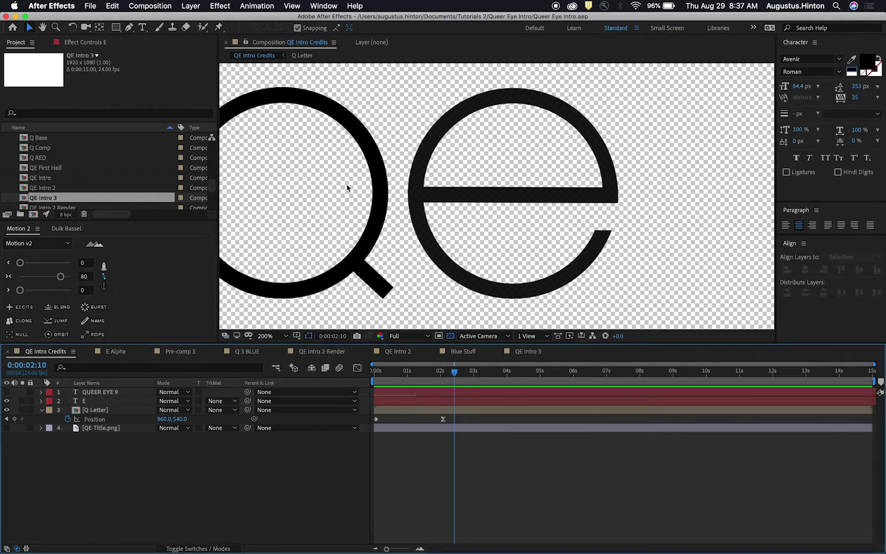
{"action": "left_click", "coordinate": [130, 29]}
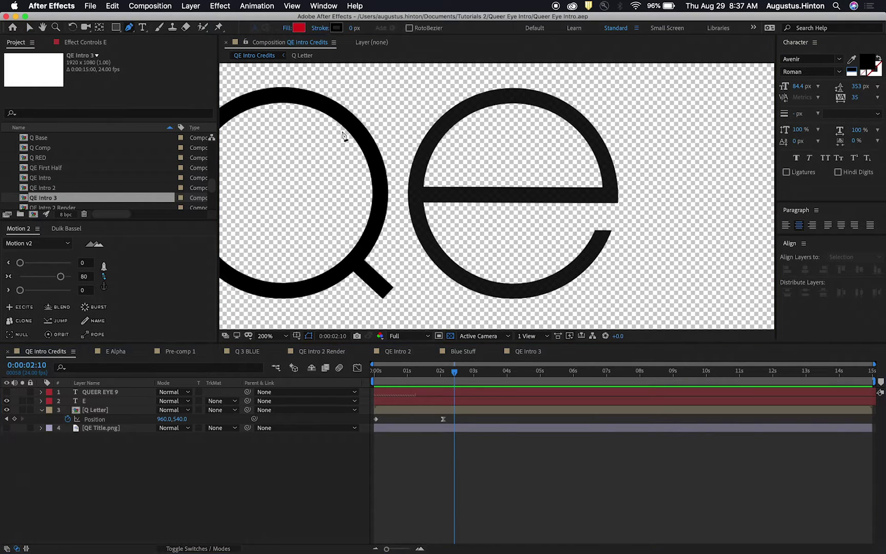
{"action": "left_click", "coordinate": [287, 28]}
{"action": "left_click", "coordinate": [14, 84]}
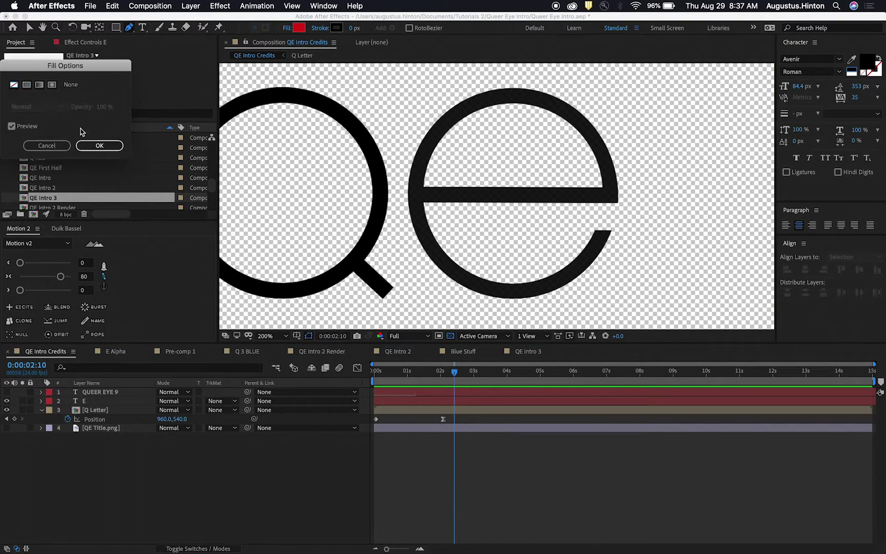
{"action": "left_click", "coordinate": [102, 146]}
Set the shape stroke to a dark red colour with a width of 30 px.
{"action": "left_click", "coordinate": [337, 29]}
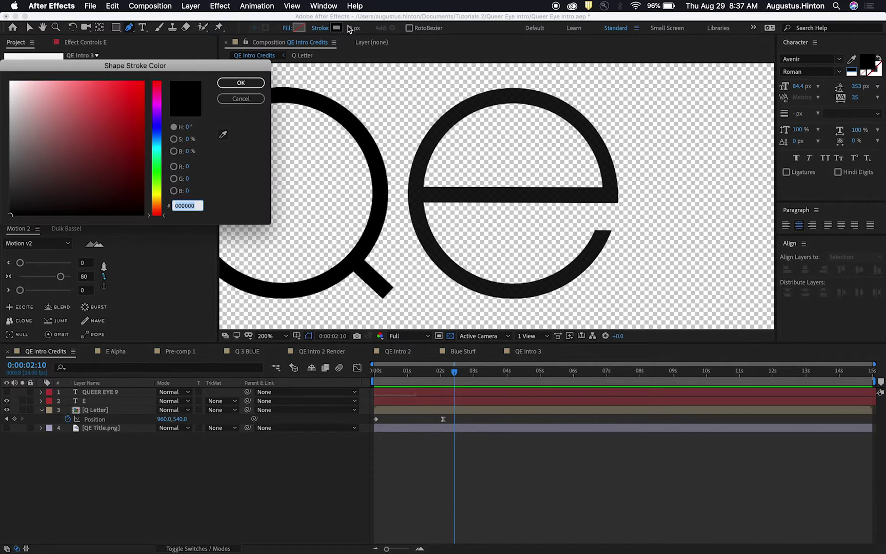
{"action": "left_click", "coordinate": [241, 102]}
{"action": "left_click", "coordinate": [336, 28]}
{"action": "left_click", "coordinate": [106, 142]}
{"action": "left_click", "coordinate": [240, 82]}
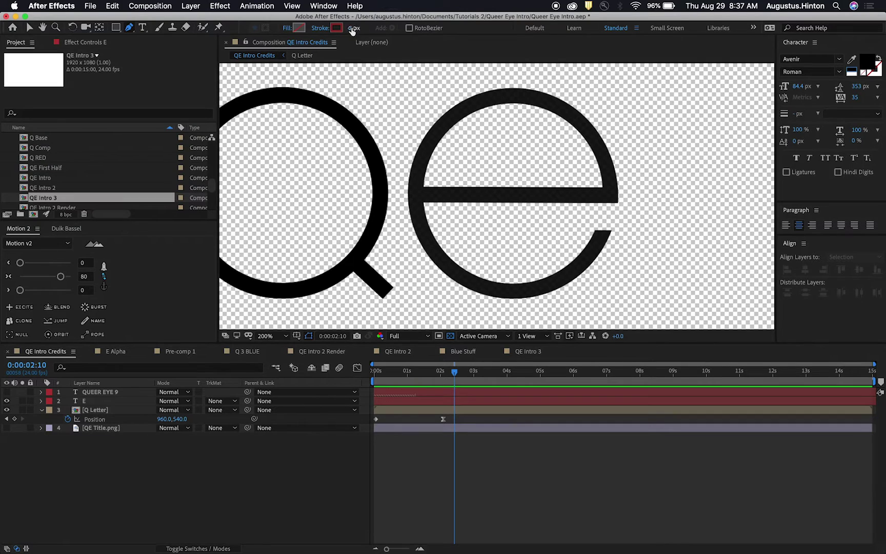
{"action": "left_click", "coordinate": [352, 28]}
{"action": "key", "text": "Return"}
Draw a straight horizontal Pen stroke across the full width of the E's crossbar and nudge it down onto the bar.
{"action": "scroll", "coordinate": [481, 245], "scroll_direction": "up", "scroll_amount": 1}
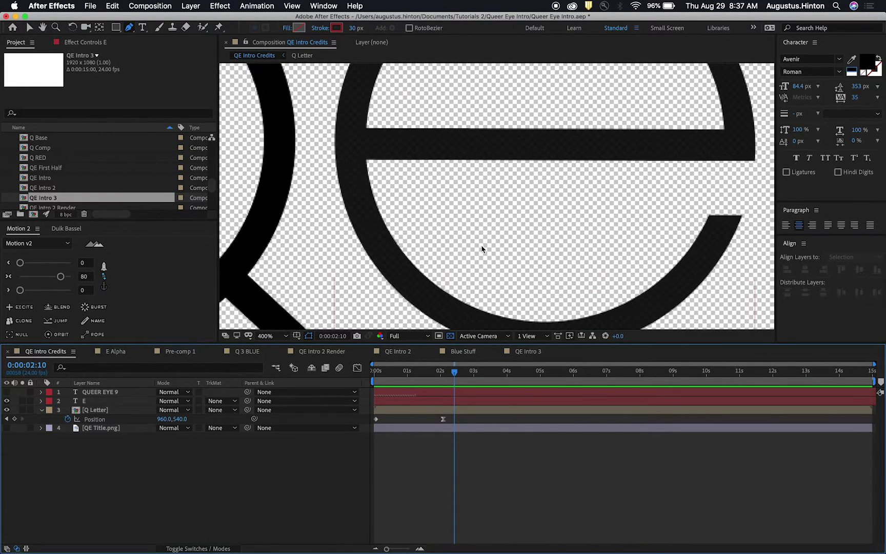
{"action": "key", "text": "space"}
{"action": "left_click_drag", "start_coordinate": [418, 203], "coordinate": [382, 245]}
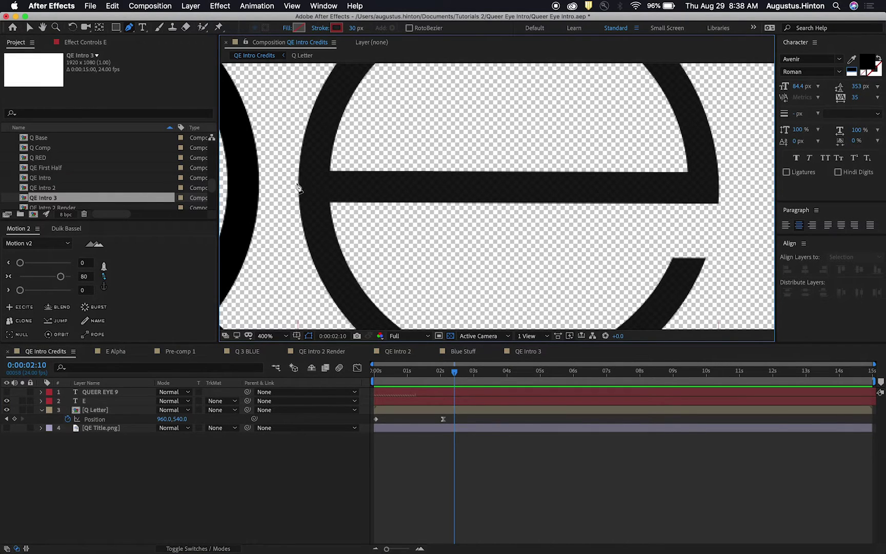
{"action": "left_click", "coordinate": [298, 187]}
{"action": "scroll", "coordinate": [283, 240], "scroll_direction": "right", "scroll_amount": 2}
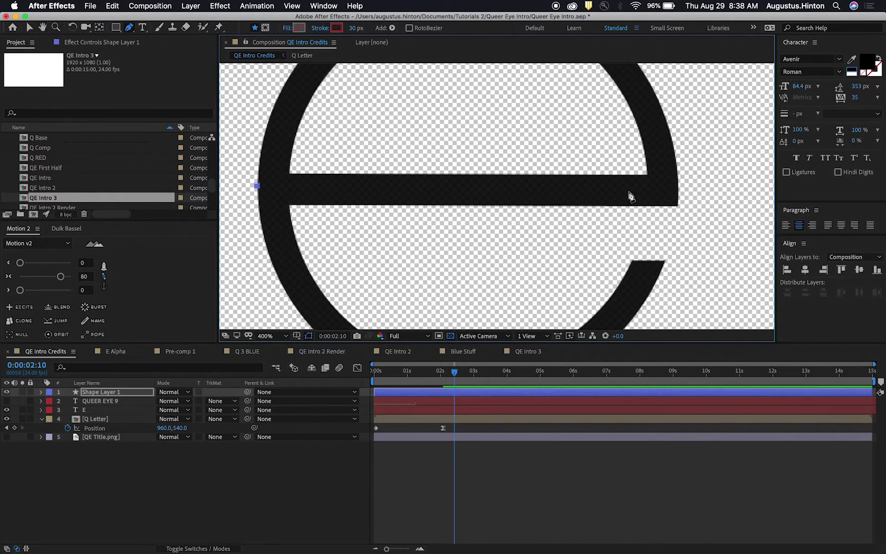
{"action": "left_click", "coordinate": [678, 187]}
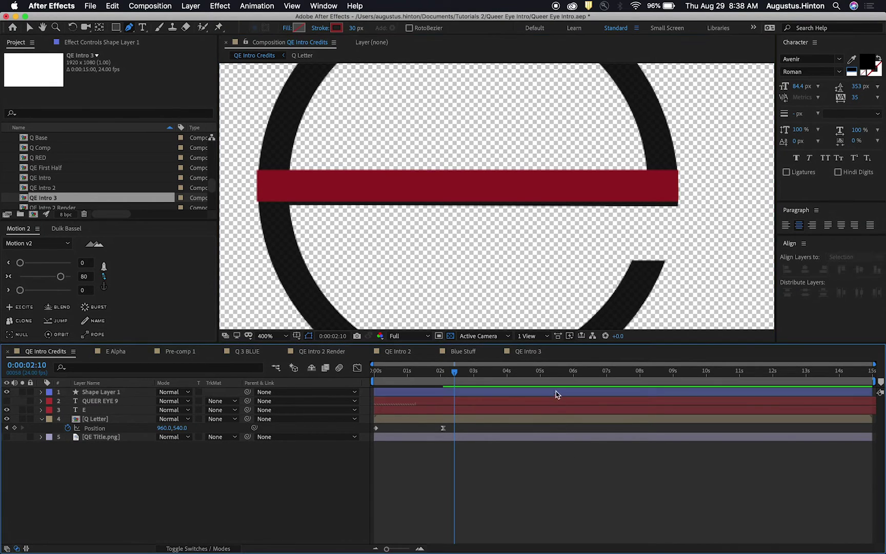
{"action": "key", "text": "Down"}
{"action": "key", "text": "Down"}
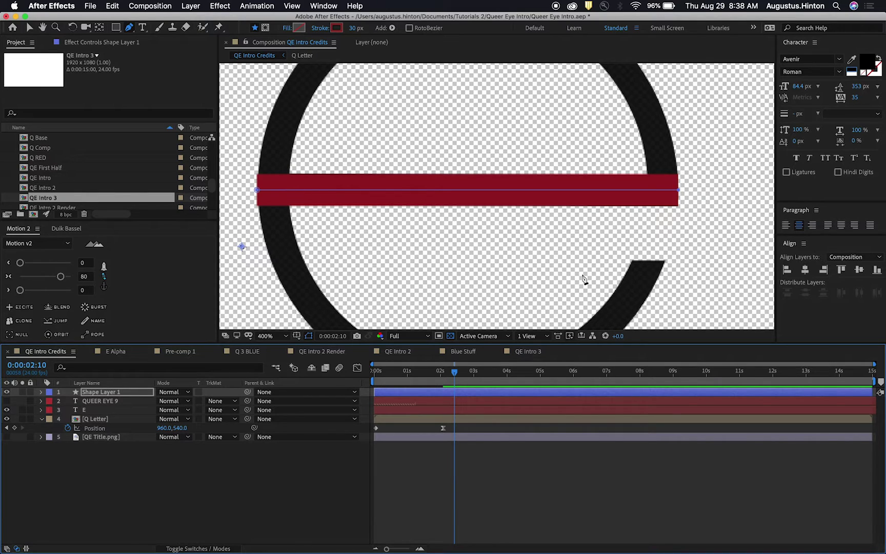
Set the red bar's stroke width to 31 px and save the project.
{"action": "left_click_drag", "start_coordinate": [355, 27], "coordinate": [358, 28]}
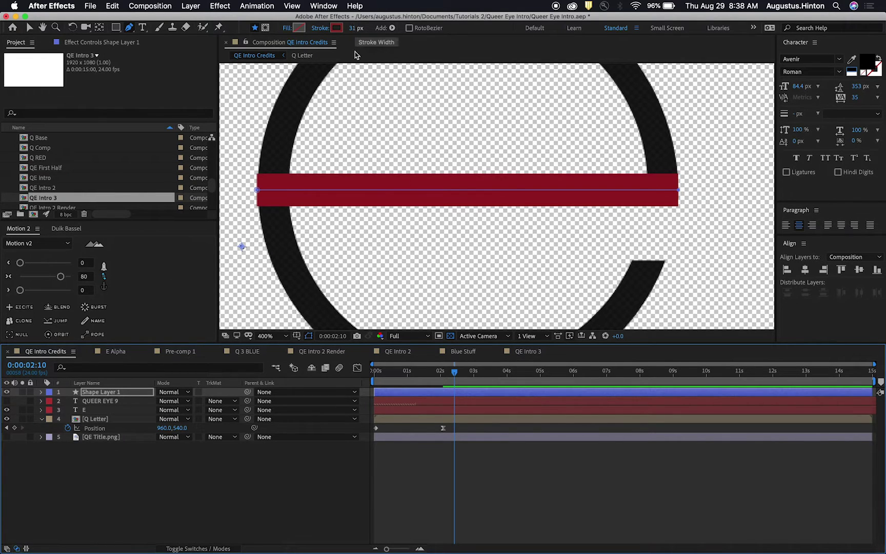
{"action": "left_click", "coordinate": [486, 476]}
{"action": "key", "text": "super+s"}
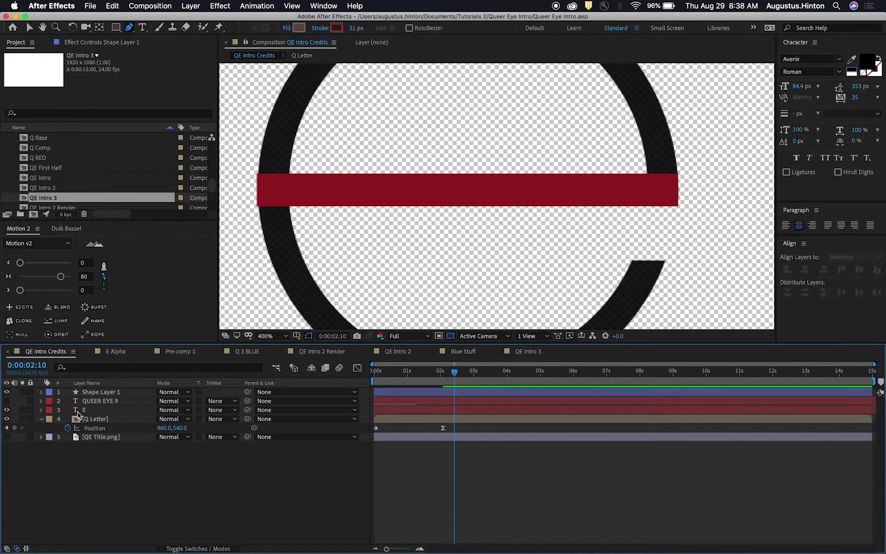
Rename Shape Layer 1 as E Bar Alpha.
{"action": "left_click", "coordinate": [91, 392]}
{"action": "left_click", "coordinate": [41, 391]}
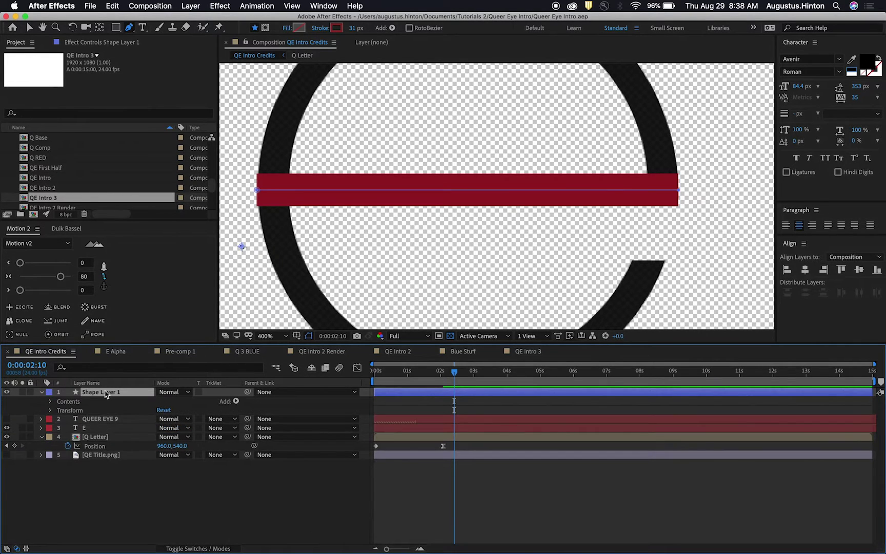
{"action": "key", "text": "Return"}
{"action": "type", "text": "E Bar Alpha"}
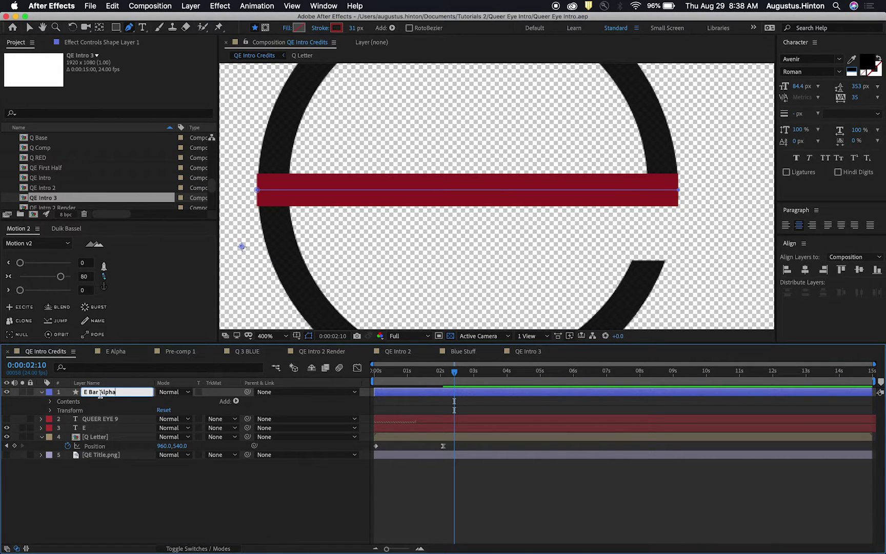
{"action": "key", "text": "Return"}
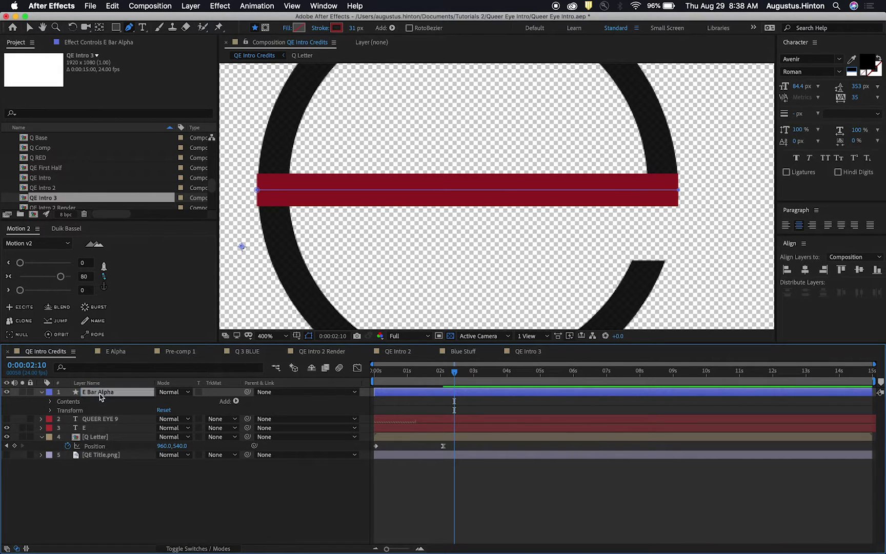
Add Trim Paths to the E Bar Alpha layer and expand its properties.
{"action": "left_click", "coordinate": [237, 402]}
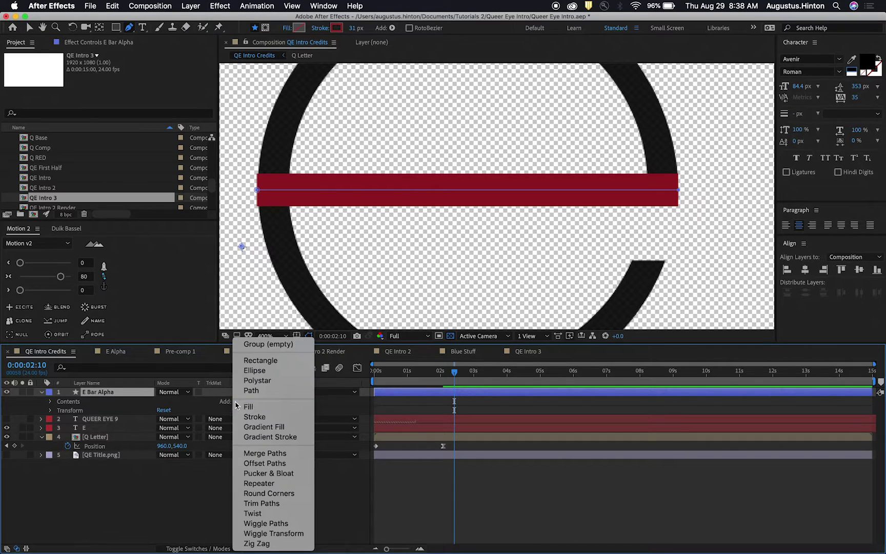
{"action": "left_click", "coordinate": [277, 504]}
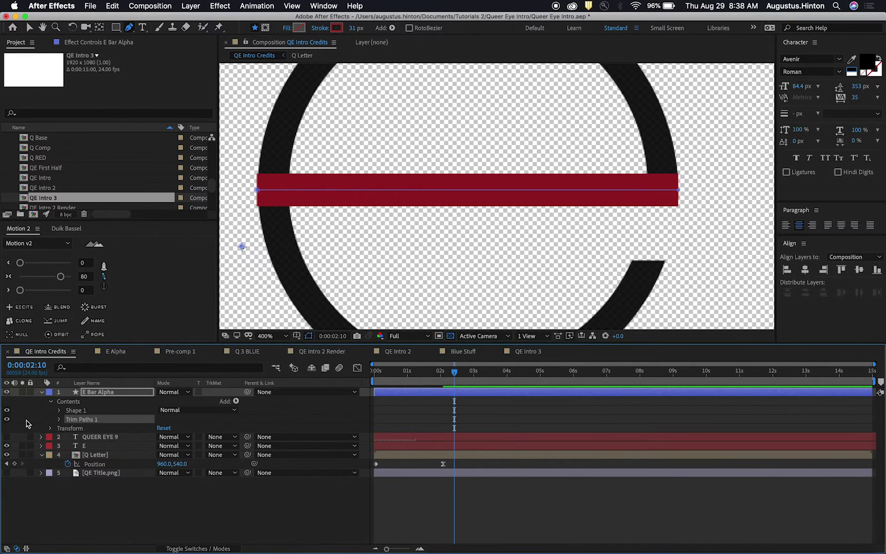
{"action": "left_click", "coordinate": [59, 419]}
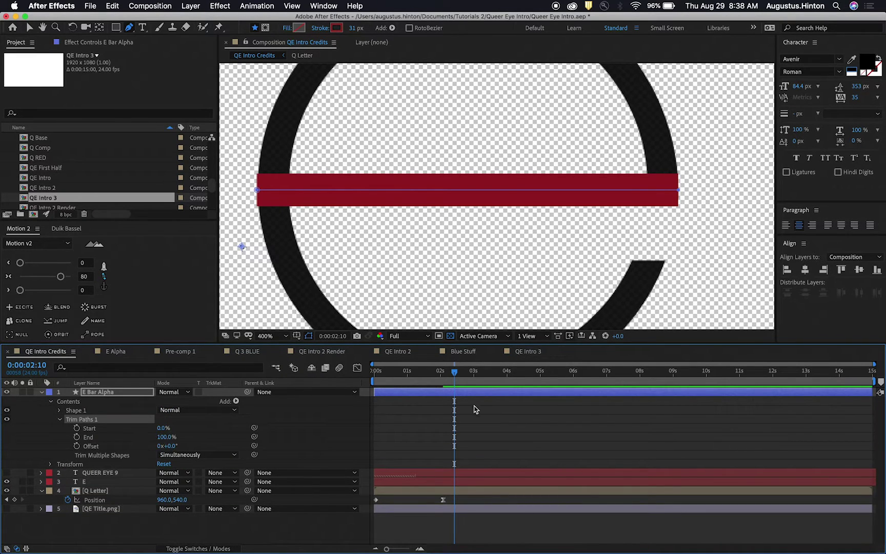
Keyframe E Bar Alpha's Trim Paths End at 0% at 0:00:00:14.
{"action": "key", "text": "comma"}
{"action": "left_click_drag", "start_coordinate": [385, 221], "coordinate": [500, 240]}
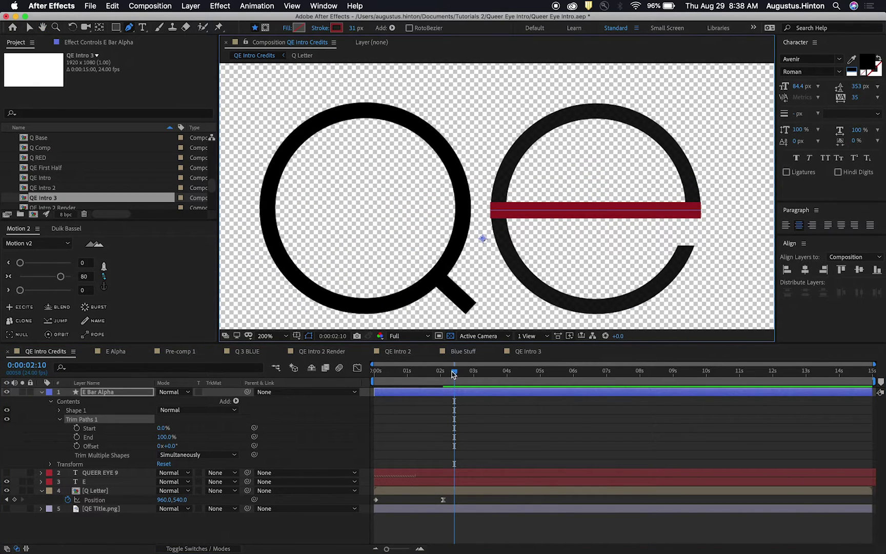
{"action": "left_click_drag", "start_coordinate": [452, 375], "coordinate": [395, 378]}
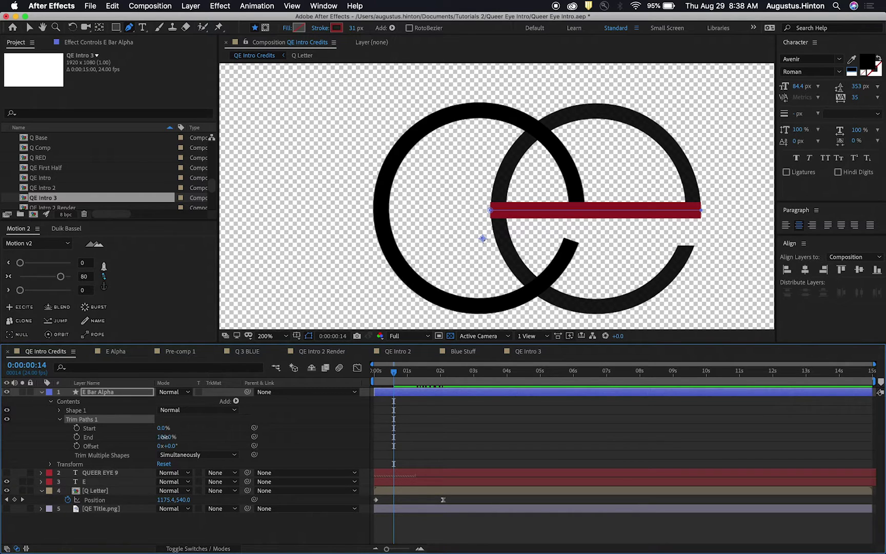
{"action": "left_click_drag", "start_coordinate": [167, 437], "coordinate": [60, 441]}
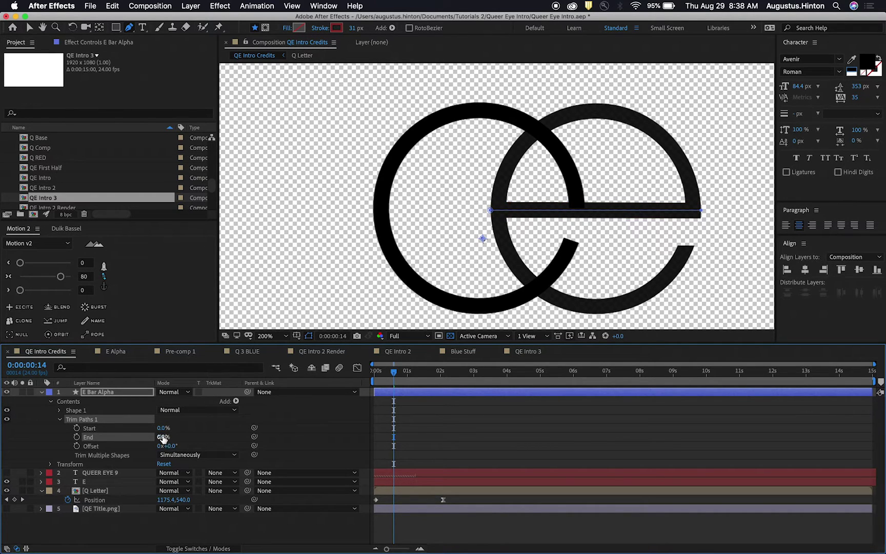
{"action": "left_click", "coordinate": [77, 437]}
Keyframe E Bar Alpha's Trim Paths End at 100% at 0:00:01:02.
{"action": "key", "text": "shift+Page_Down"}
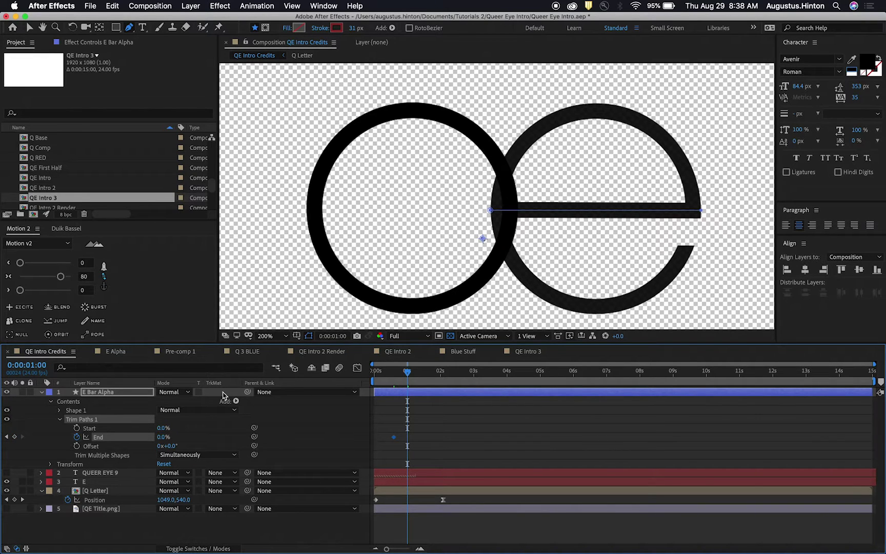
{"action": "key", "text": "Page_Down"}
{"action": "key", "text": "Page_Down"}
{"action": "key", "text": "Page_Down"}
{"action": "key", "text": "Page_Down"}
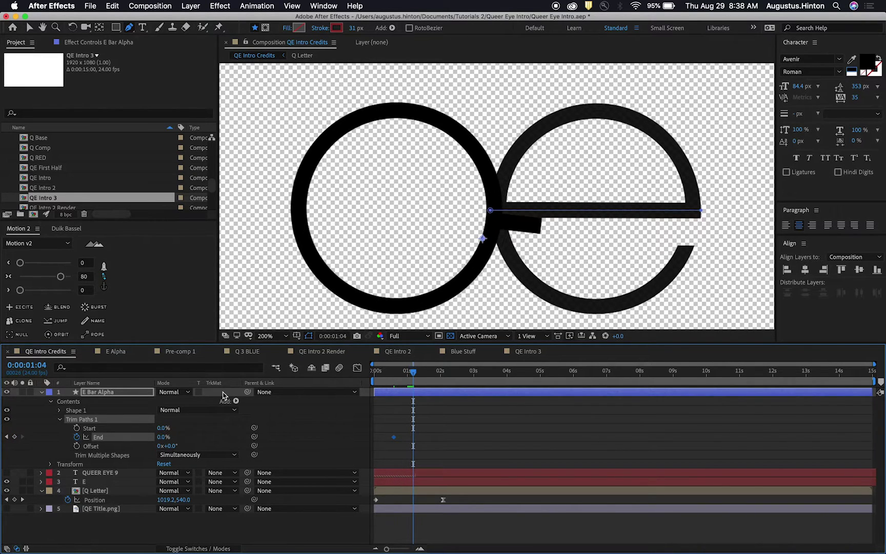
{"action": "key", "text": "Page_Up"}
{"action": "key", "text": "Page_Up"}
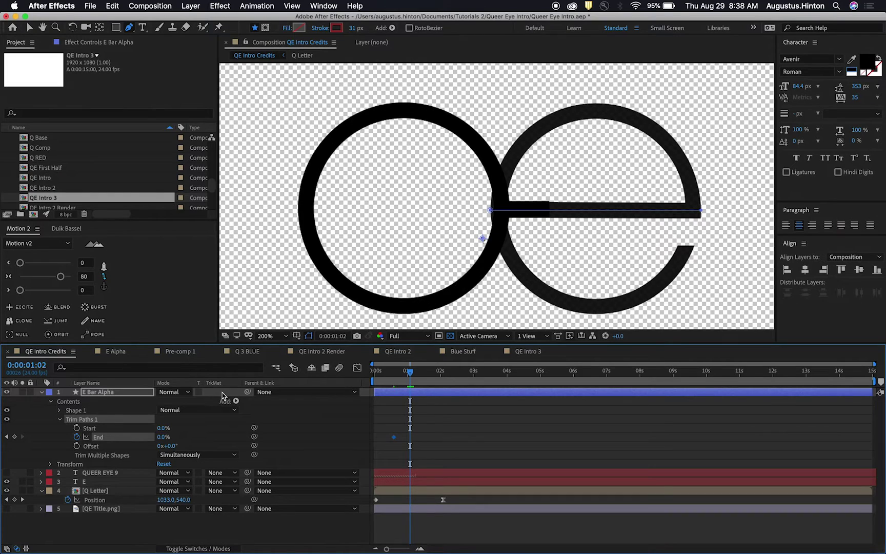
{"action": "left_click_drag", "start_coordinate": [163, 437], "coordinate": [224, 430]}
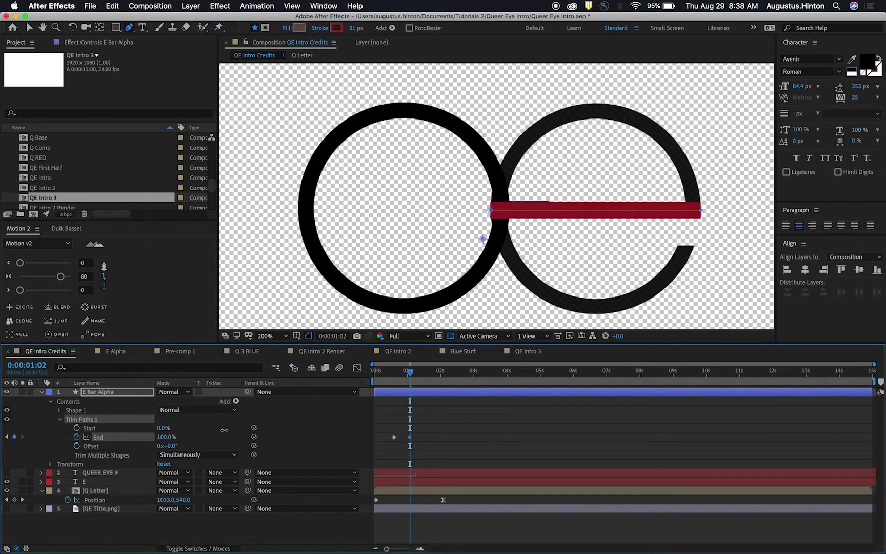
Apply the Motion 2 ease value of 80 to E Bar Alpha's End keyframe at 0:00:01:02.
{"action": "left_click_drag", "start_coordinate": [462, 415], "coordinate": [406, 447]}
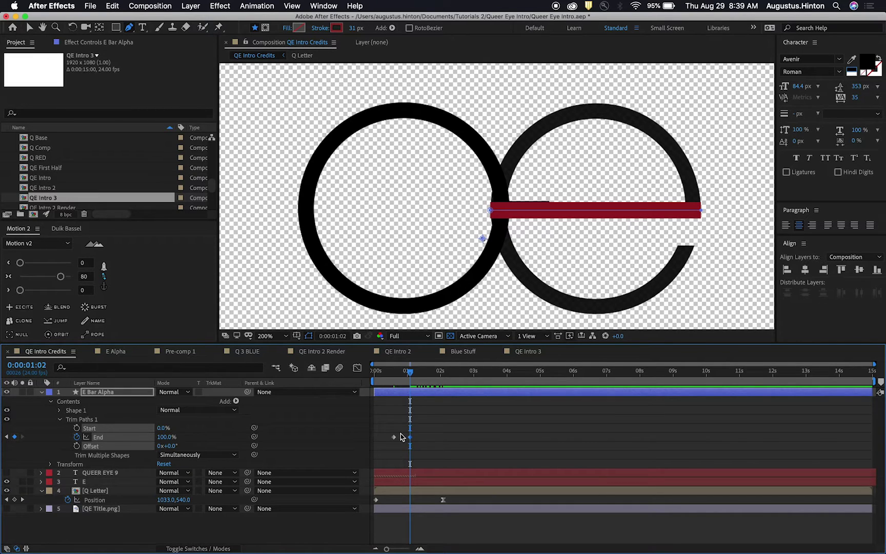
{"action": "left_click", "coordinate": [62, 276]}
{"action": "left_click", "coordinate": [455, 413]}
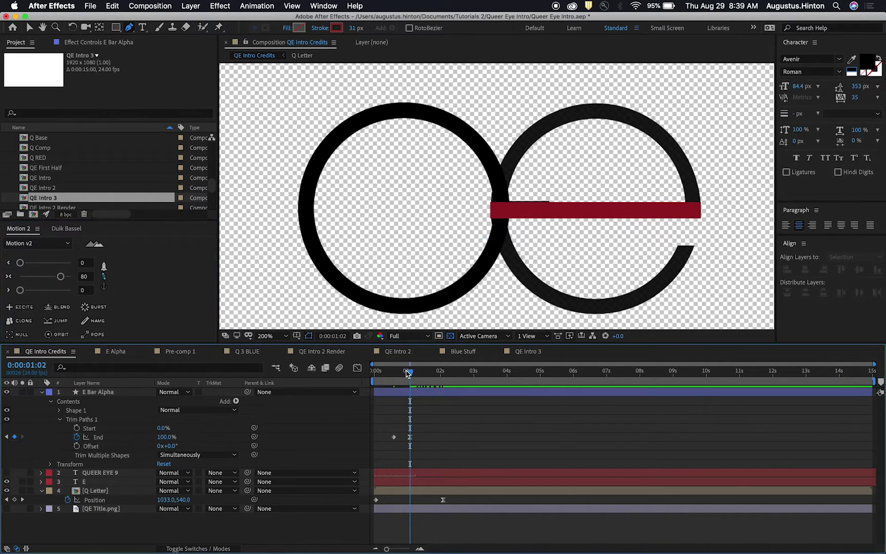
Trim the E Bar Alpha layer's in point to 0:00:00:14 and preview the animation from the start.
{"action": "left_click_drag", "start_coordinate": [408, 373], "coordinate": [393, 372]}
{"action": "left_click", "coordinate": [424, 391]}
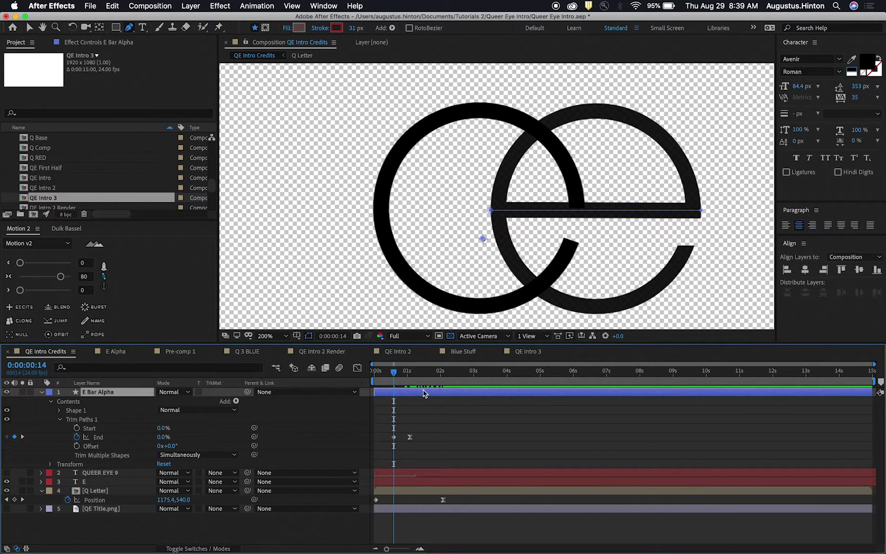
{"action": "key", "text": "alt+bracketleft"}
{"action": "left_click", "coordinate": [400, 402]}
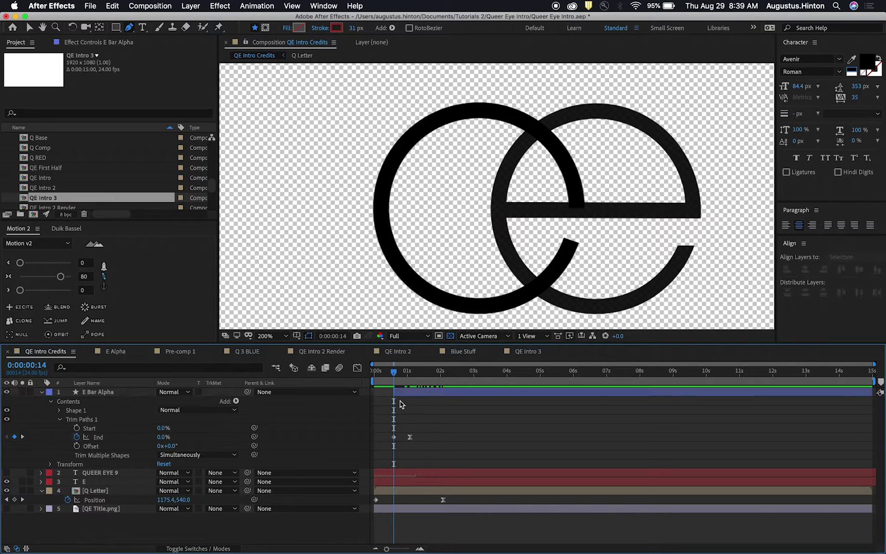
{"action": "left_click_drag", "start_coordinate": [391, 374], "coordinate": [371, 374]}
{"action": "key", "text": "space"}
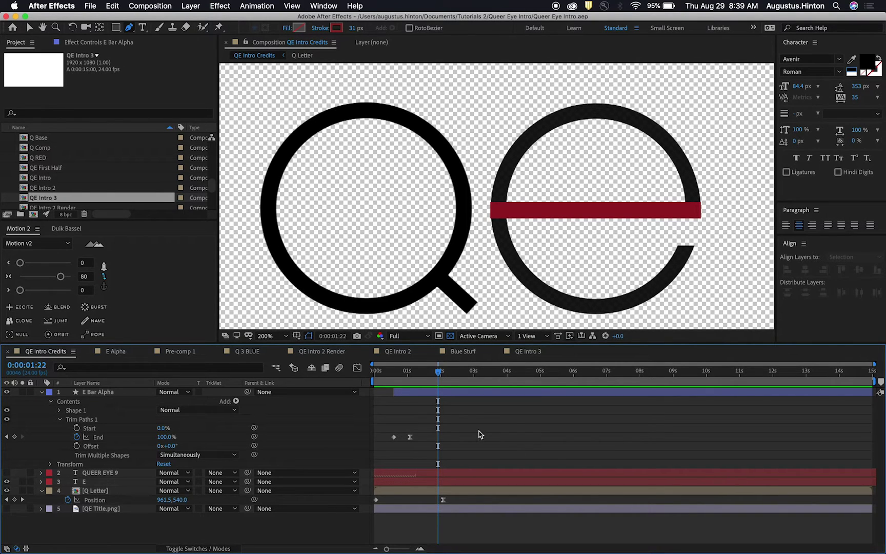
Open the Q Letter composition and rename its Q layer as Q Circle.
{"action": "key", "text": "v"}
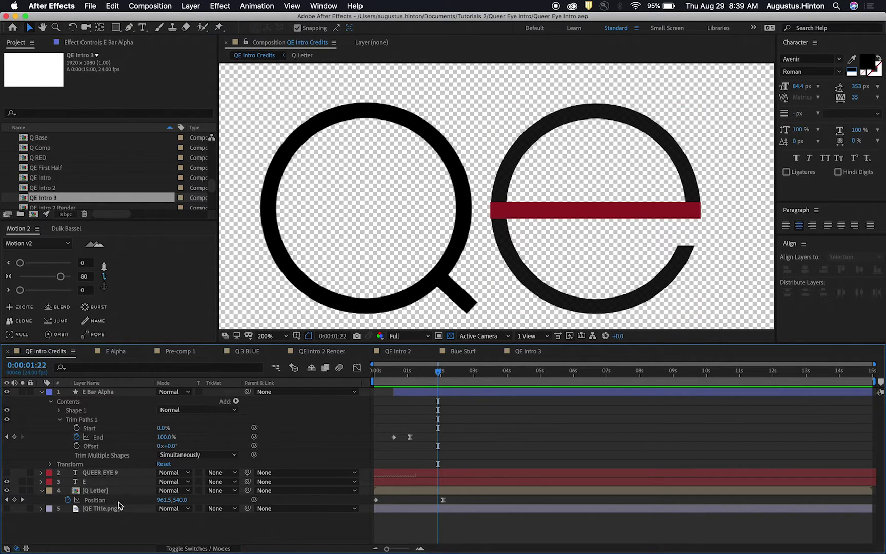
{"action": "double_click", "coordinate": [100, 492]}
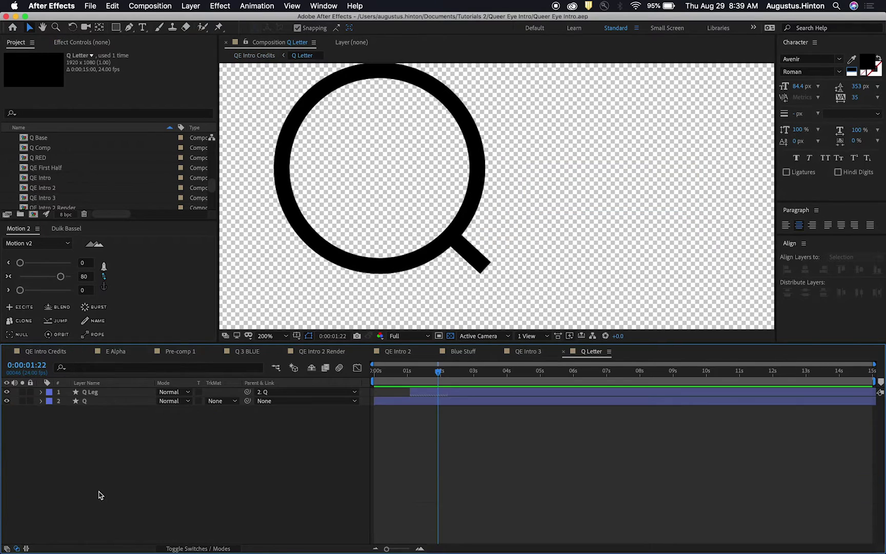
{"action": "left_click", "coordinate": [85, 400]}
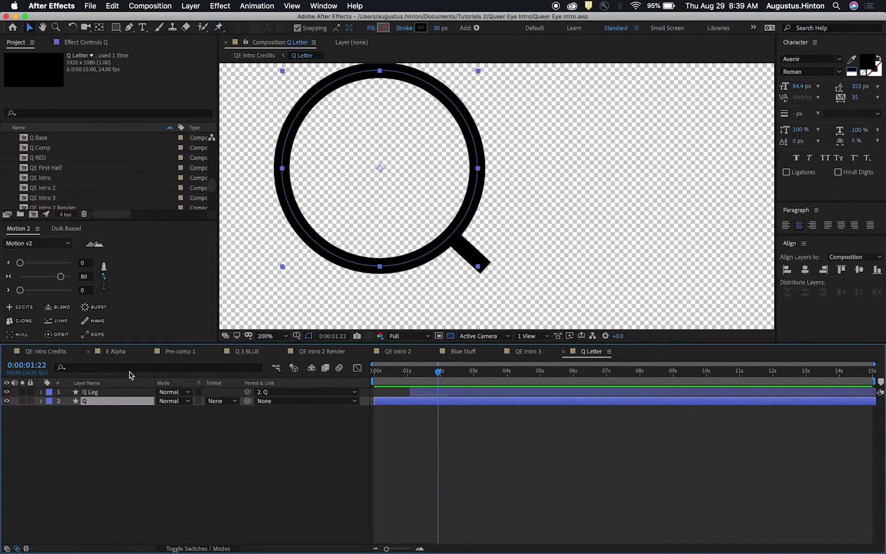
{"action": "key", "text": "Return"}
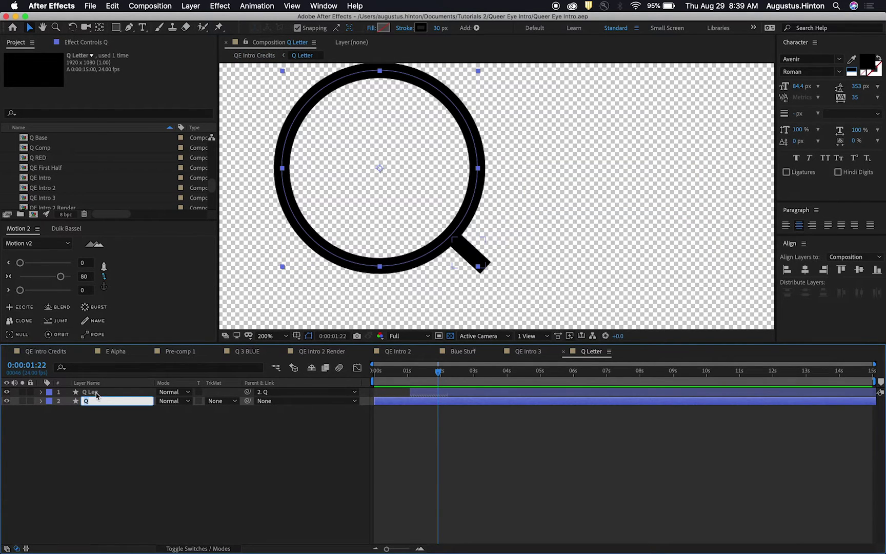
{"action": "type", "text": "Q Circle"}
{"action": "key", "text": "Return"}
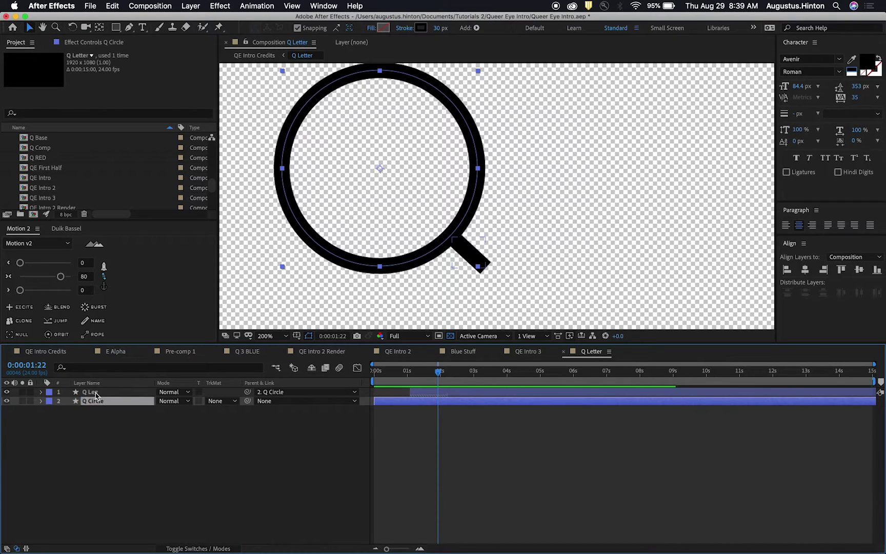
Copy the Q Circle layer from the Q Letter composition and paste it into QE Intro Credits.
{"action": "left_click", "coordinate": [107, 491]}
{"action": "left_click", "coordinate": [111, 403]}
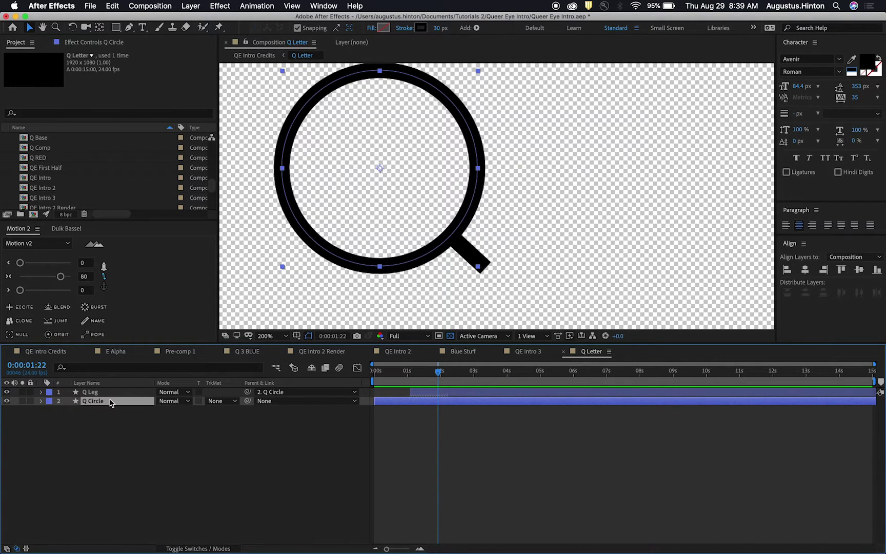
{"action": "key", "text": "Tab"}
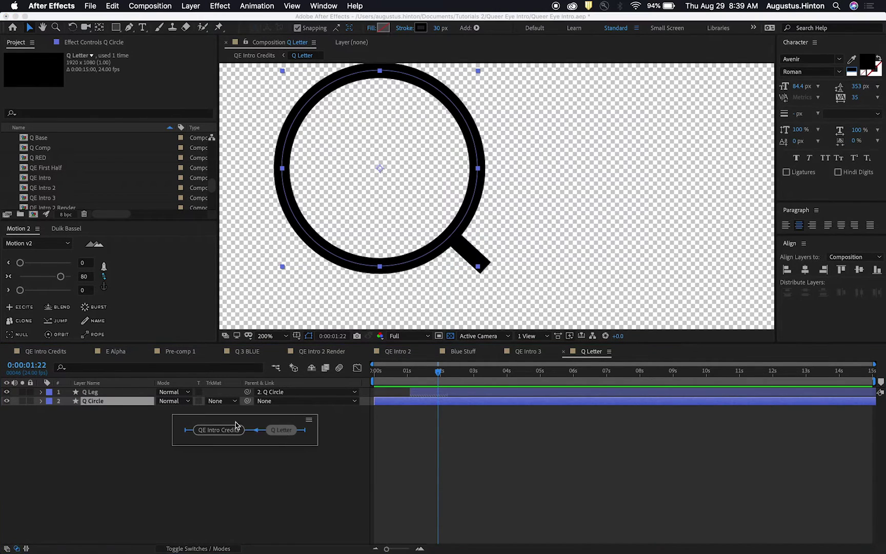
{"action": "left_click", "coordinate": [236, 426]}
{"action": "left_click", "coordinate": [530, 409]}
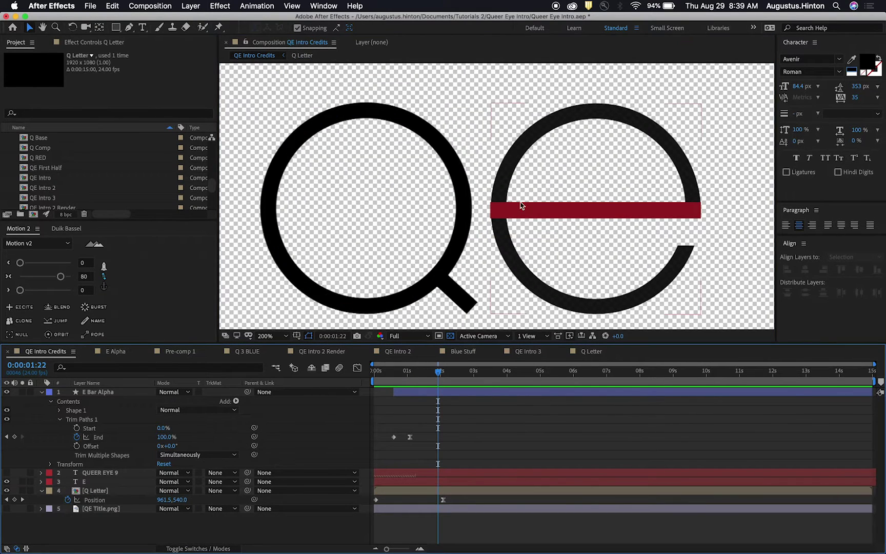
{"action": "key", "text": "cmd+v"}
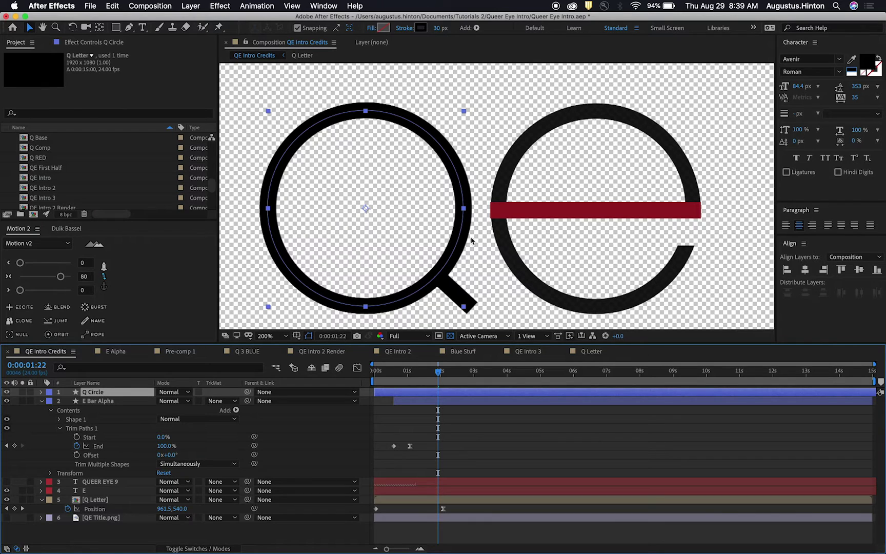
Shift the pasted Q Circle toward the E and give it a dark red stroke 31 px wide.
{"action": "left_click_drag", "start_coordinate": [463, 239], "coordinate": [637, 239]}
{"action": "left_click", "coordinate": [420, 28]}
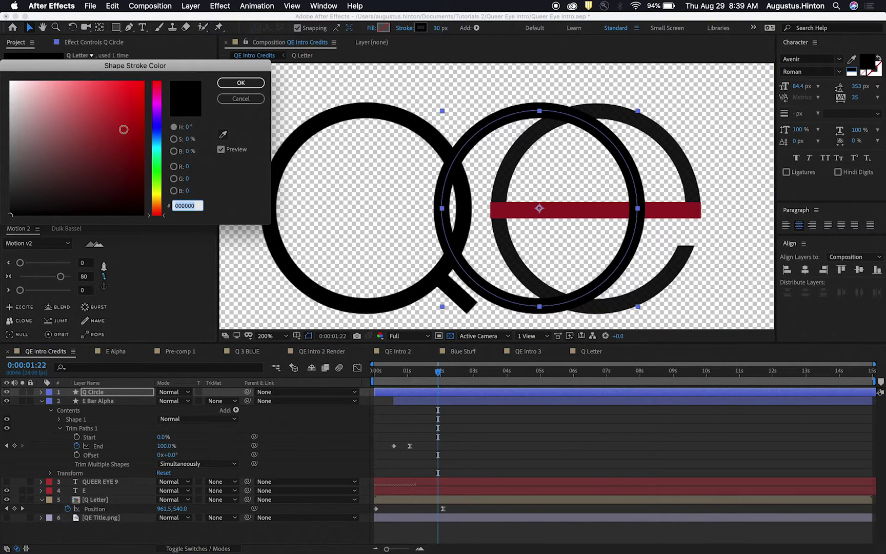
{"action": "left_click", "coordinate": [111, 166]}
{"action": "left_click", "coordinate": [249, 87]}
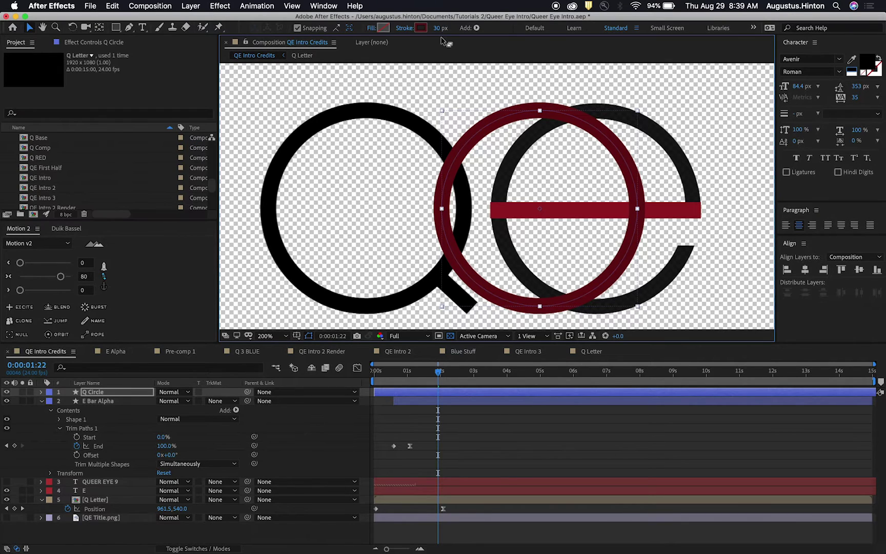
{"action": "left_click_drag", "start_coordinate": [438, 29], "coordinate": [440, 29]}
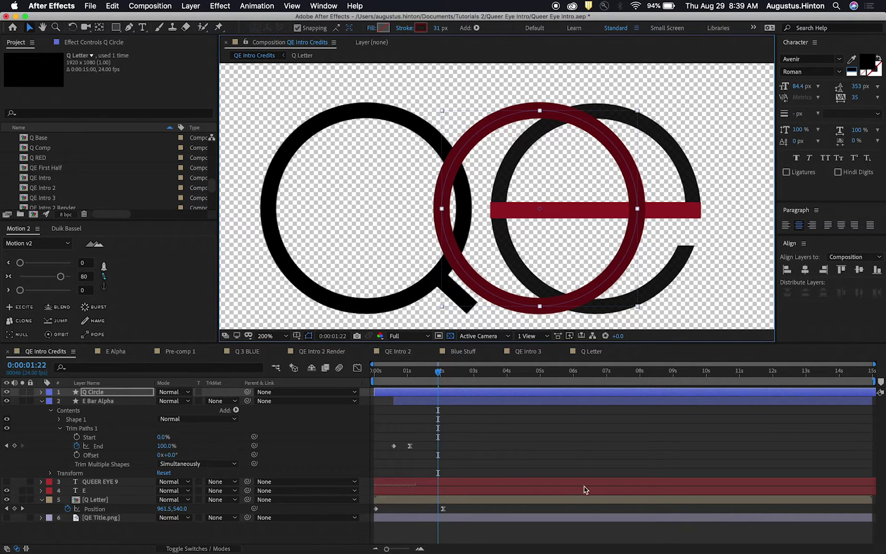
{"action": "left_click", "coordinate": [549, 447]}
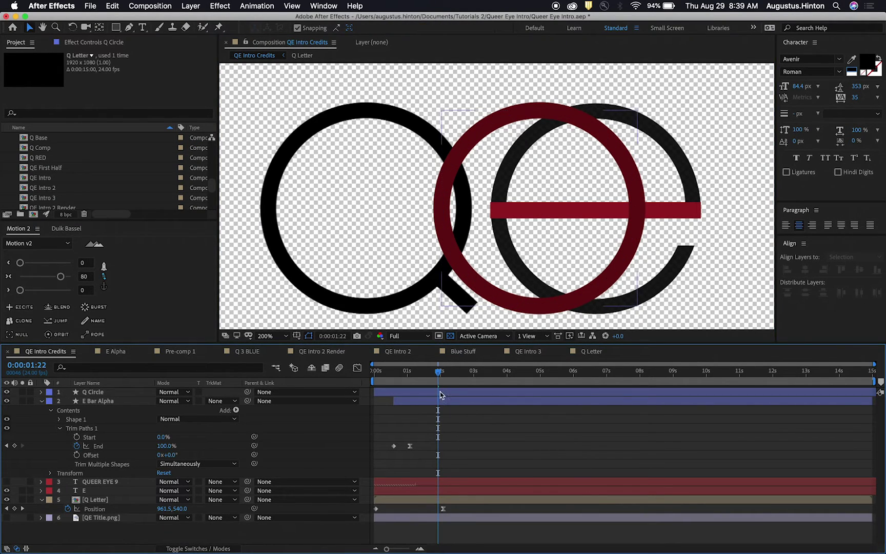
Position Q Circle exactly over the round outline of the E and save the project.
{"action": "left_click_drag", "start_coordinate": [633, 253], "coordinate": [692, 253]}
{"action": "scroll", "coordinate": [574, 207], "scroll_direction": "up", "scroll_amount": 2}
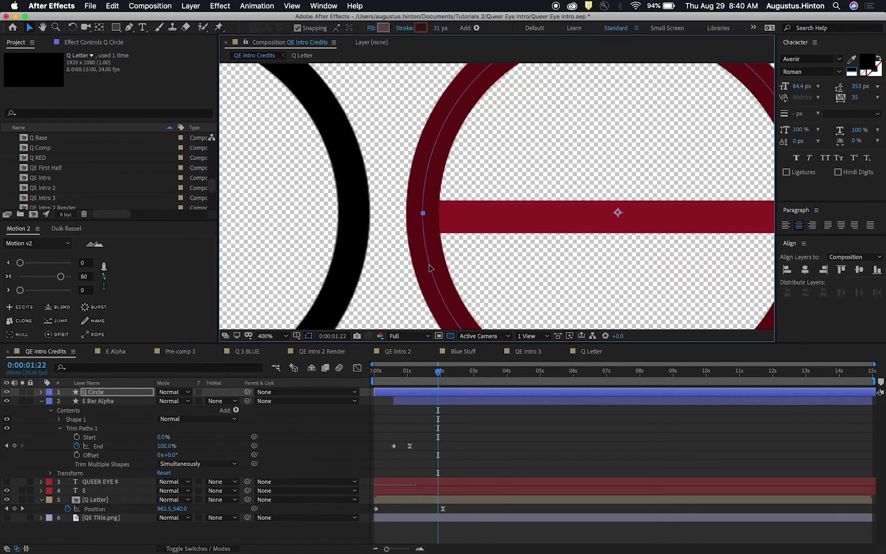
{"action": "key", "text": "h"}
{"action": "left_click_drag", "start_coordinate": [592, 216], "coordinate": [478, 200]}
{"action": "key", "text": "v"}
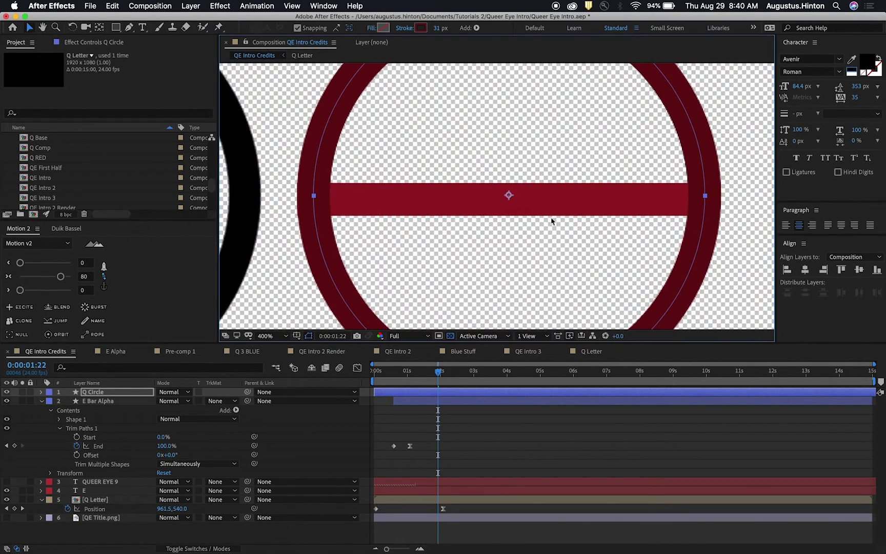
{"action": "key", "text": "super+s"}
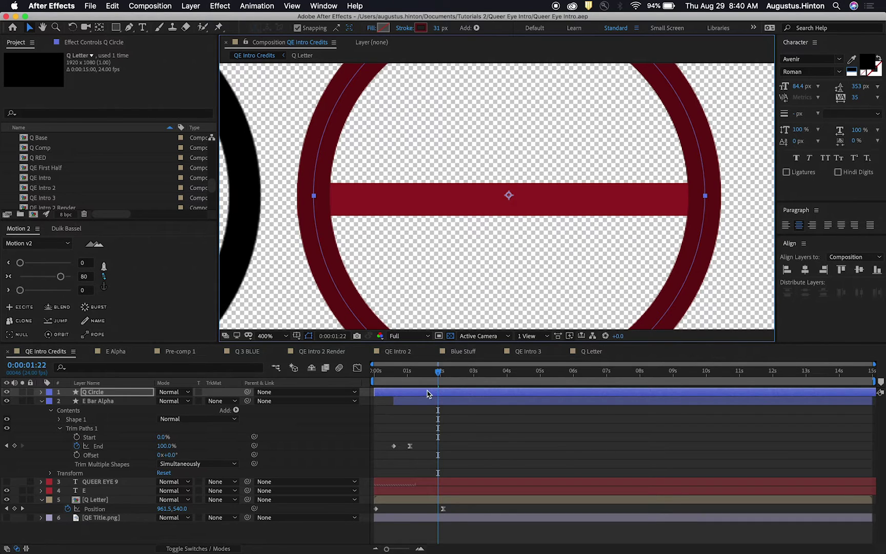
{"action": "left_click_drag", "start_coordinate": [449, 243], "coordinate": [575, 246]}
{"action": "key", "text": "comma"}
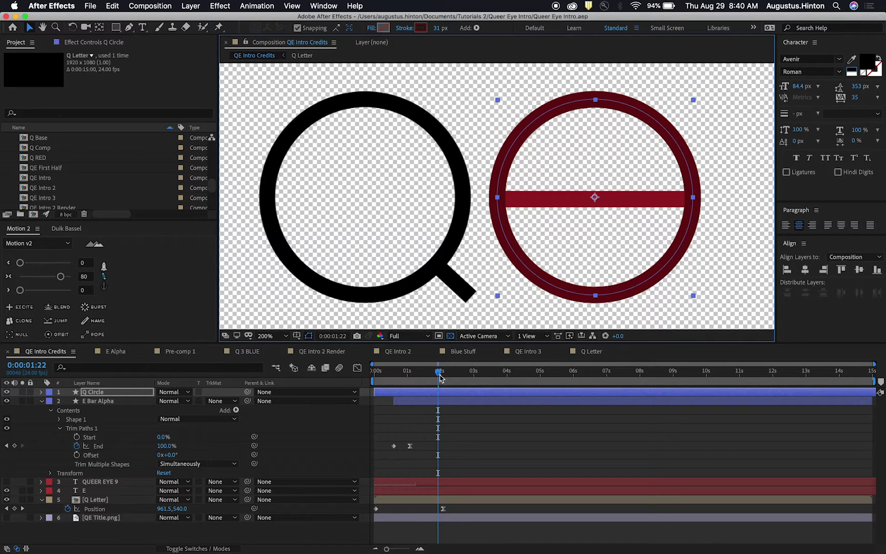
Slide the Q Circle layer in time so it starts at 0:00:01:02, undoing any accidental move of the Q.
{"action": "left_click_drag", "start_coordinate": [440, 378], "coordinate": [410, 371]}
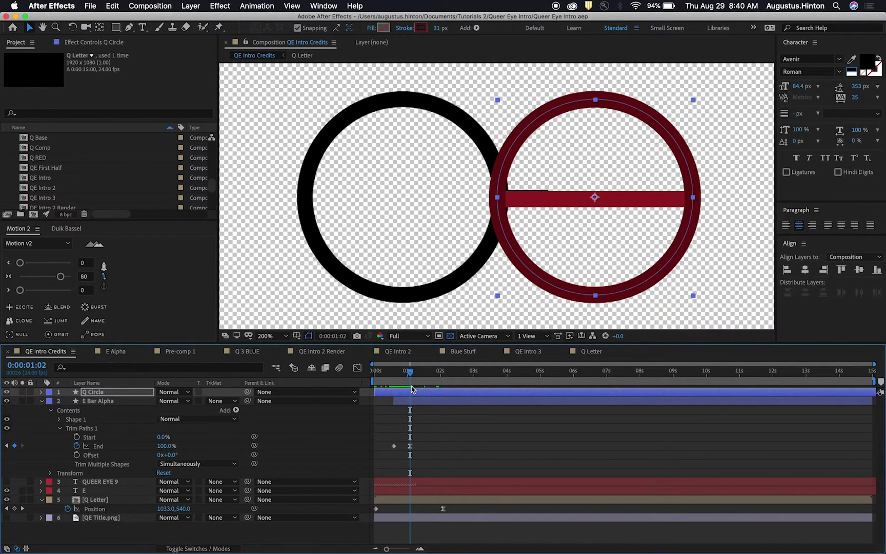
{"action": "left_click_drag", "start_coordinate": [424, 391], "coordinate": [462, 385]}
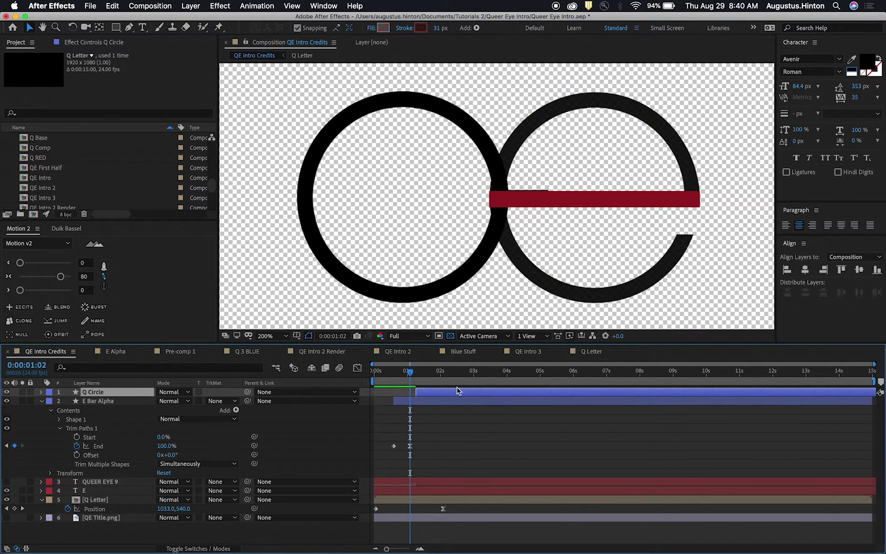
{"action": "key", "text": "="}
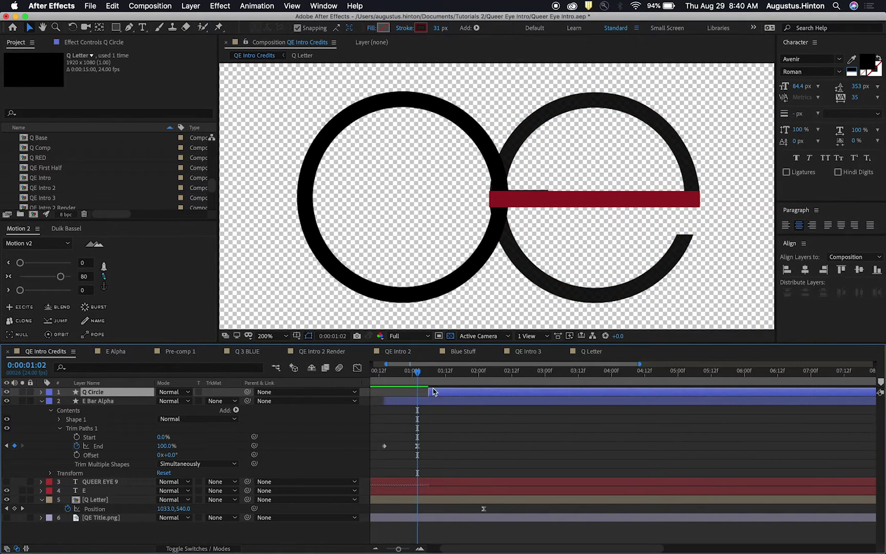
{"action": "left_click_drag", "start_coordinate": [428, 393], "coordinate": [425, 395]}
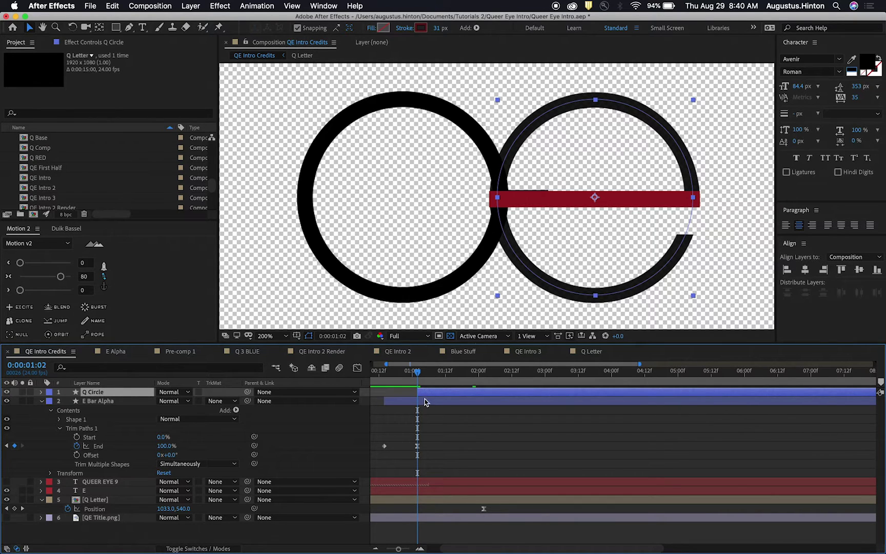
{"action": "left_click_drag", "start_coordinate": [342, 225], "coordinate": [386, 249]}
{"action": "key", "text": "super+z"}
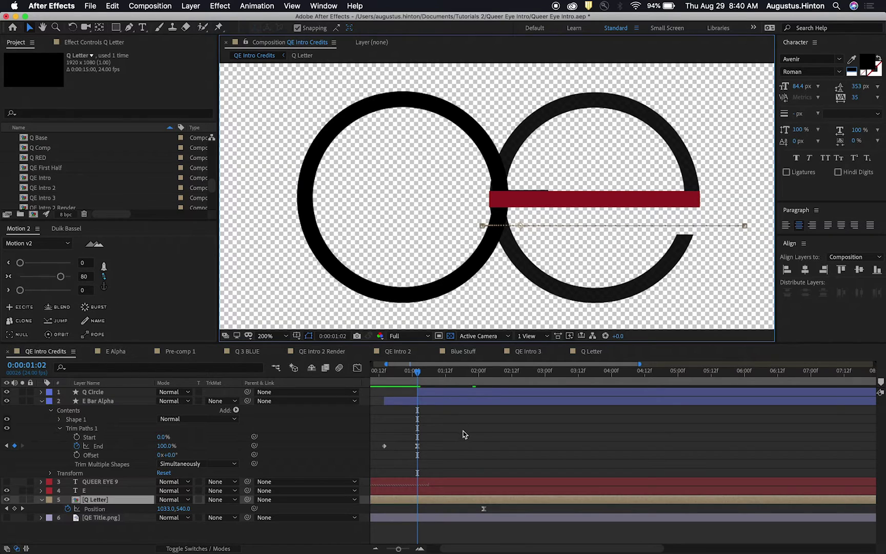
Expand Q Circle's Trim Paths and set its Start keyframe at 0:00:01:02 to 48.4%.
{"action": "left_click", "coordinate": [435, 394]}
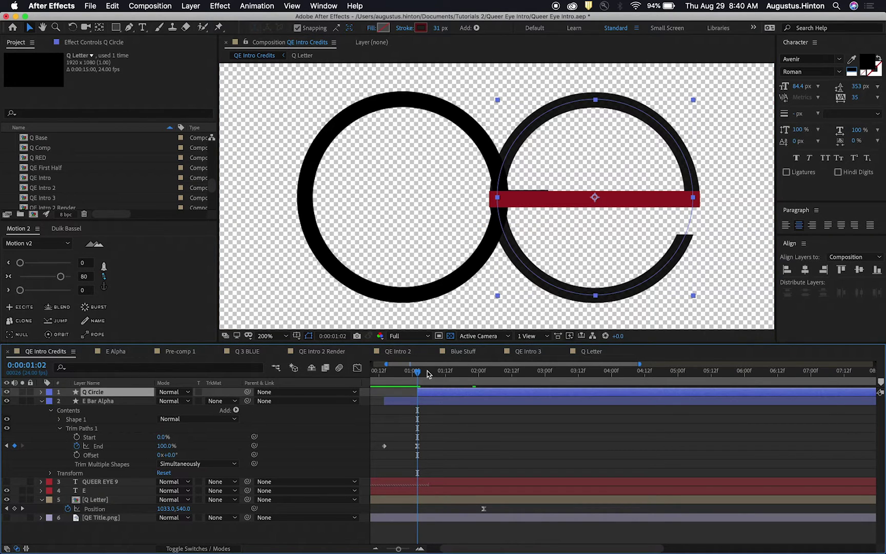
{"action": "key", "text": "u"}
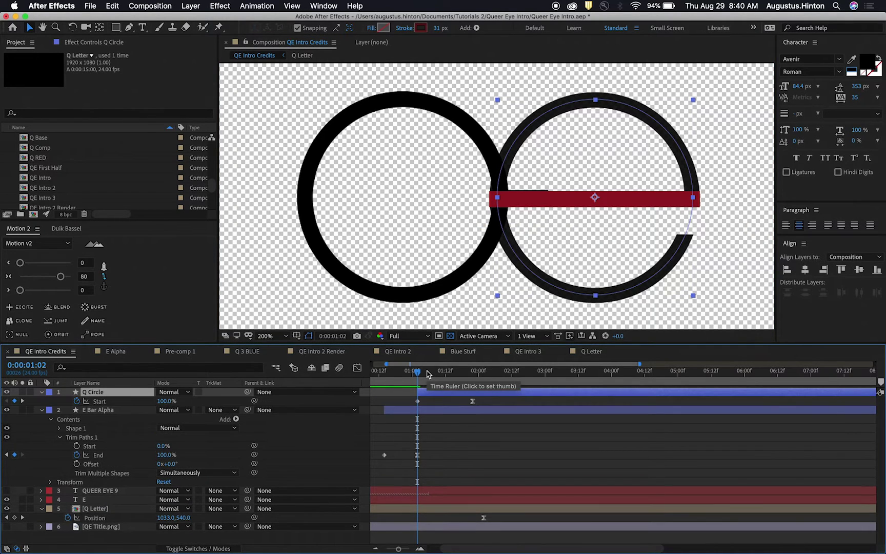
{"action": "left_click", "coordinate": [42, 392]}
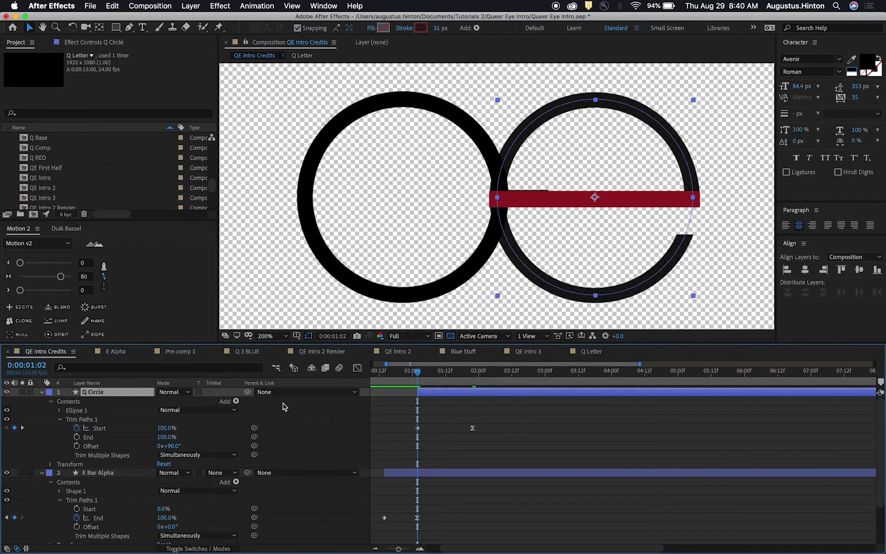
{"action": "left_click_drag", "start_coordinate": [165, 427], "coordinate": [148, 427]}
{"action": "left_click_drag", "start_coordinate": [142, 427], "coordinate": [133, 429]}
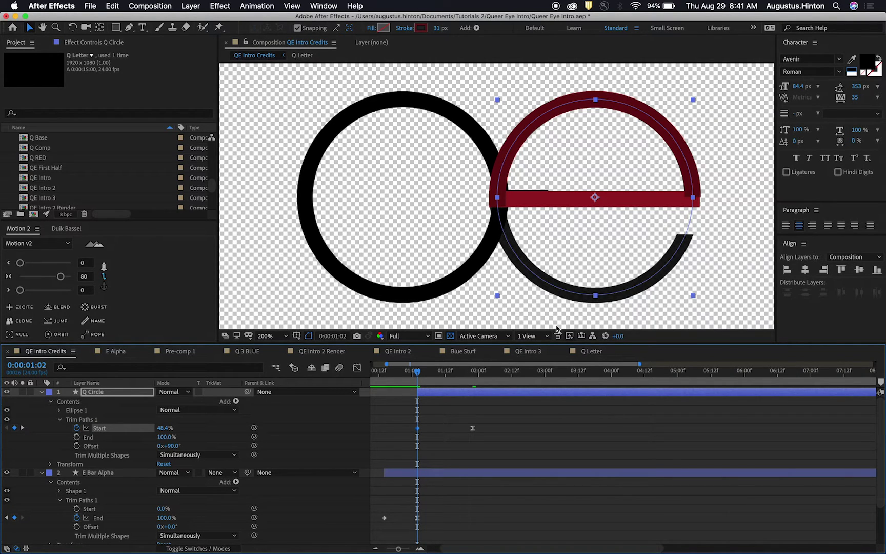
{"action": "left_click", "coordinate": [562, 435]}
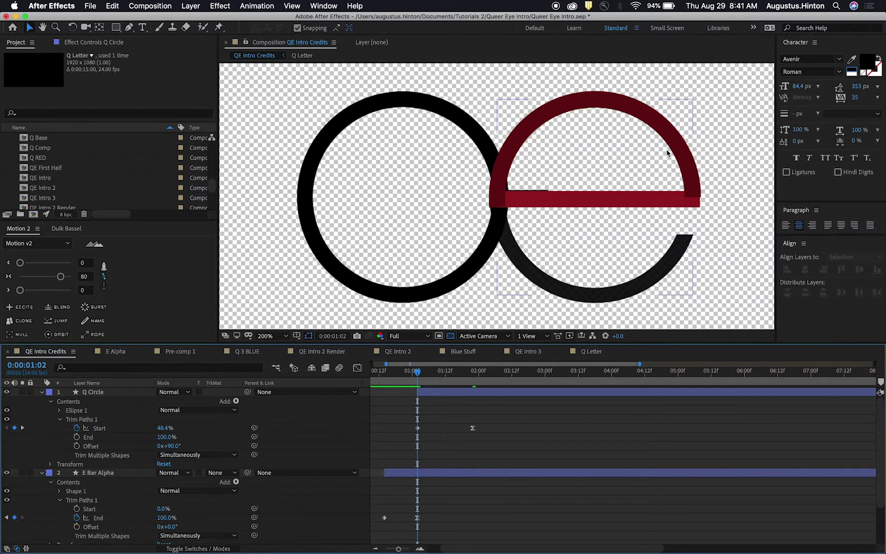
Set Q Circle's Trim Paths Offset to 0x+99.1° and its Start keyframe at 0:00:01:02 to 46.0%.
{"action": "left_click", "coordinate": [174, 446]}
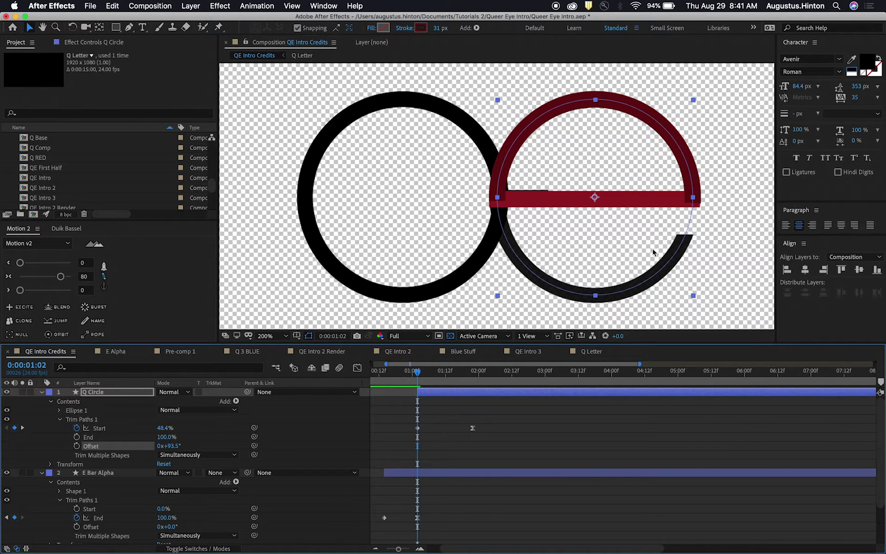
{"action": "left_click_drag", "start_coordinate": [171, 445], "coordinate": [195, 438]}
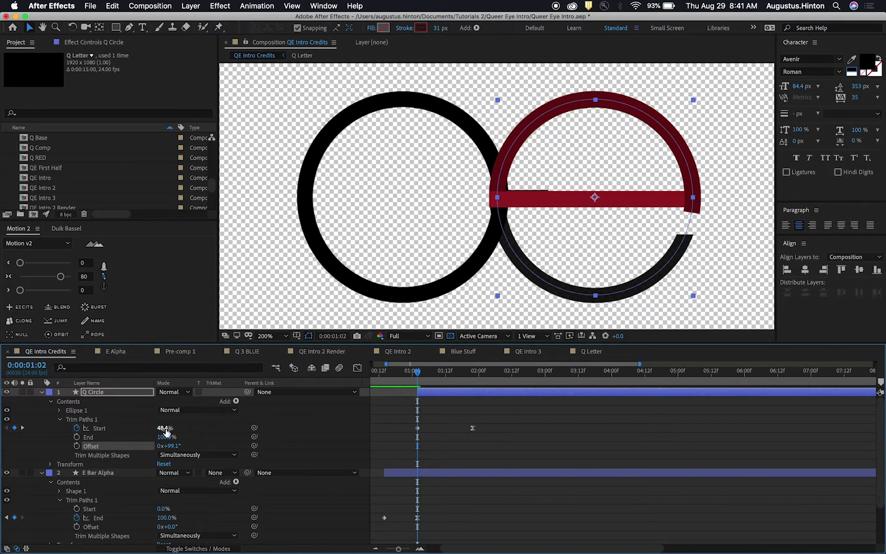
{"action": "left_click_drag", "start_coordinate": [165, 432], "coordinate": [158, 427]}
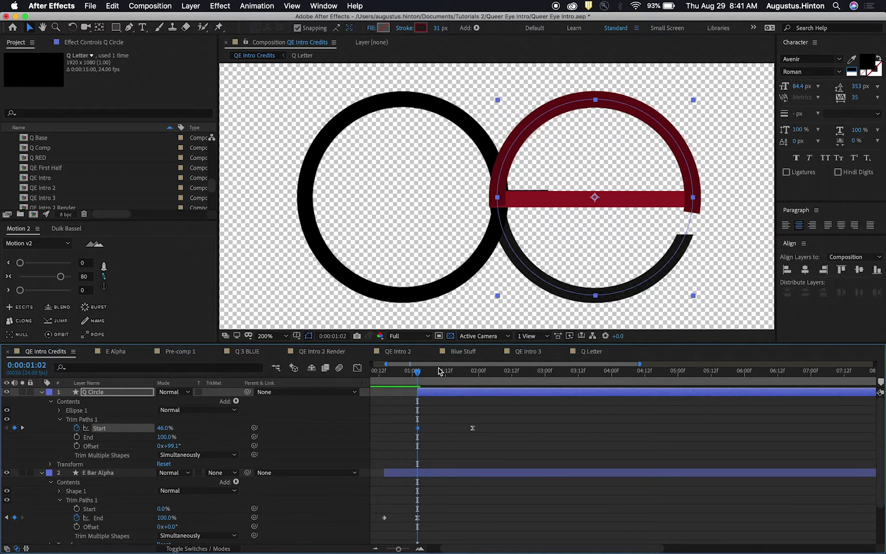
Preview how the Q Circle stroke travels around the E, ending at its Start keyframe at 0:00:01:22.
{"action": "key", "text": "space"}
{"action": "key", "text": "space"}
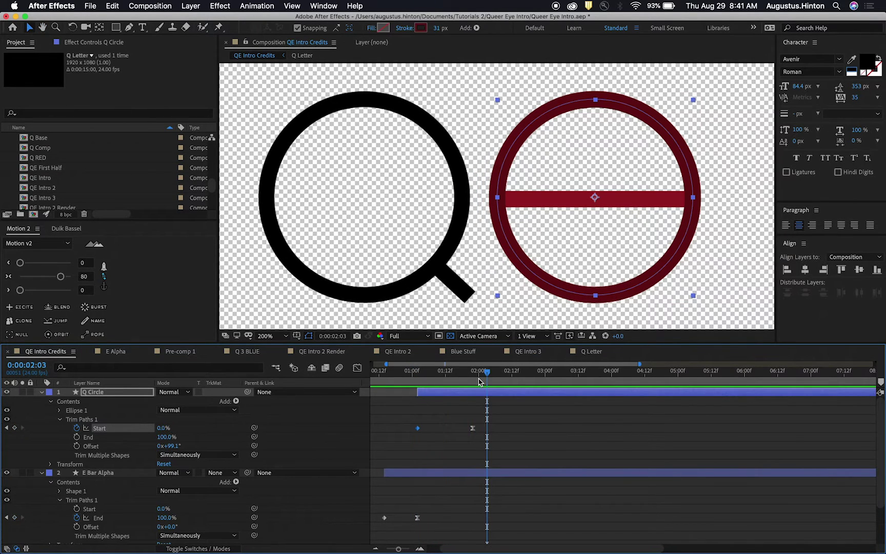
{"action": "left_click_drag", "start_coordinate": [480, 374], "coordinate": [426, 373]}
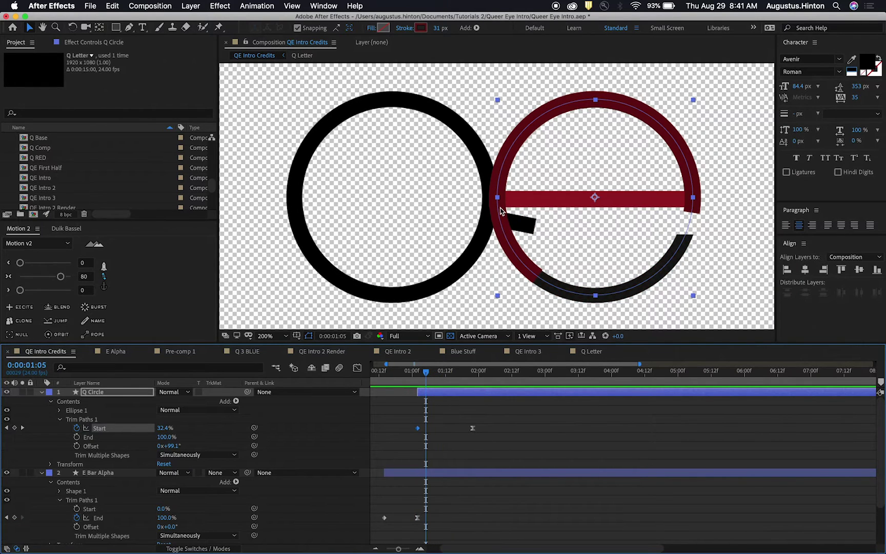
{"action": "key", "text": "space"}
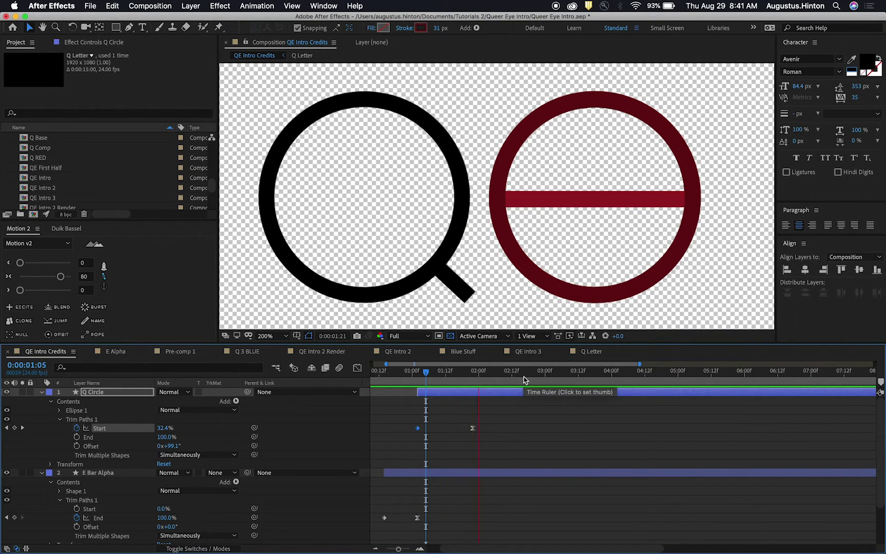
{"action": "left_click_drag", "start_coordinate": [523, 380], "coordinate": [435, 378]}
{"action": "key", "text": "space"}
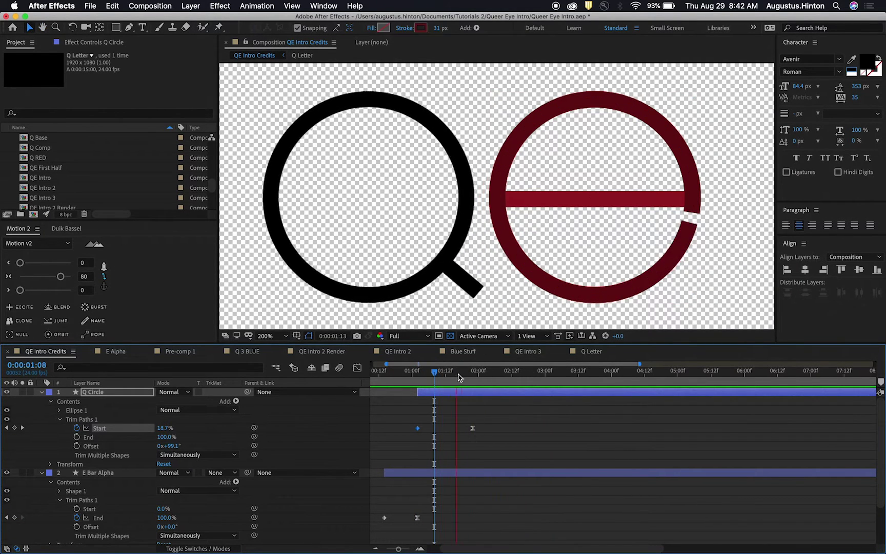
{"action": "key", "text": "space"}
{"action": "key", "text": "j"}
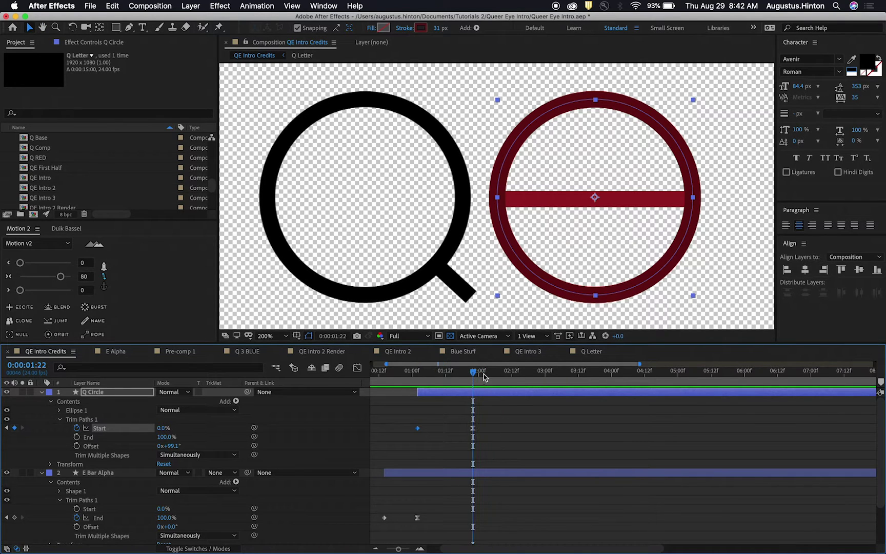
Set Q Circle's Trim Paths Start keyframe at 0:00:01:22 to 2.9%, save, and preview the animation from the beginning.
{"action": "mouse_move", "coordinate": [480, 376]}
{"action": "left_mouse_down"}
{"action": "mouse_move", "coordinate": [456, 376]}
{"action": "mouse_move", "coordinate": [474, 377]}
{"action": "left_mouse_up"}
{"action": "mouse_move", "coordinate": [163, 427]}
{"action": "left_mouse_down"}
{"action": "mouse_move", "coordinate": [184, 420]}
{"action": "mouse_move", "coordinate": [175, 420]}
{"action": "left_mouse_up"}
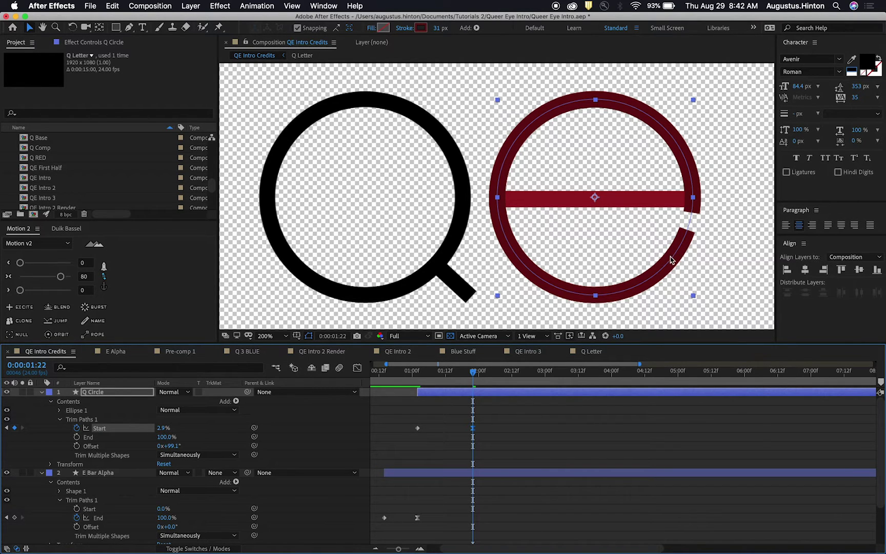
{"action": "left_click", "coordinate": [540, 421]}
{"action": "key", "text": "super+s"}
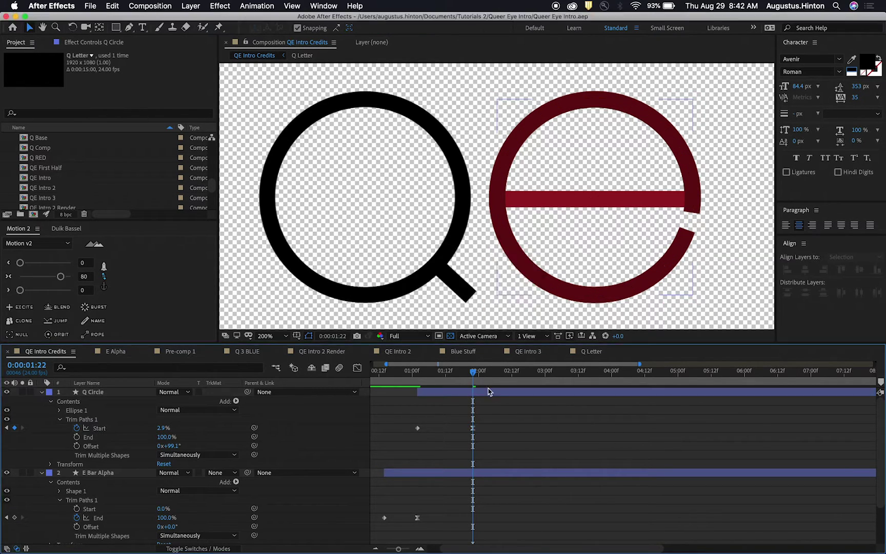
{"action": "key", "text": "Home"}
{"action": "key", "text": "space"}
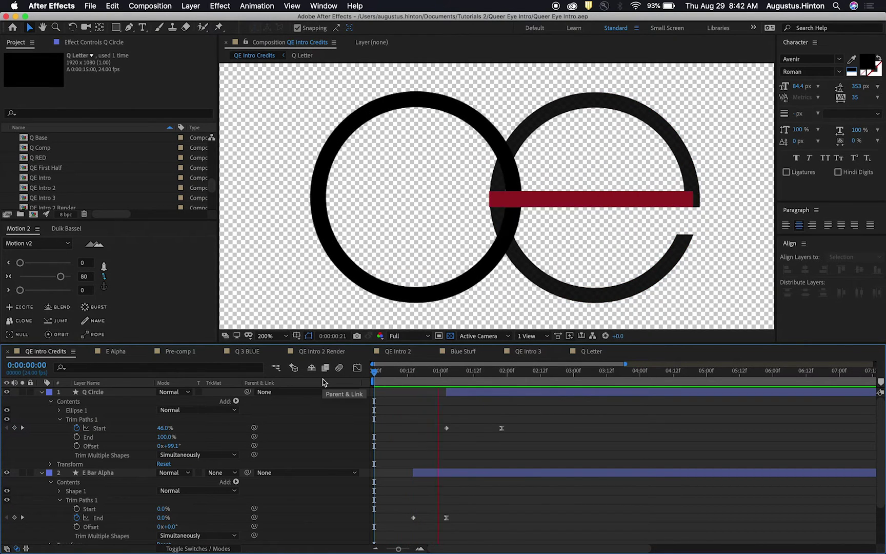
{"action": "key", "text": "space"}
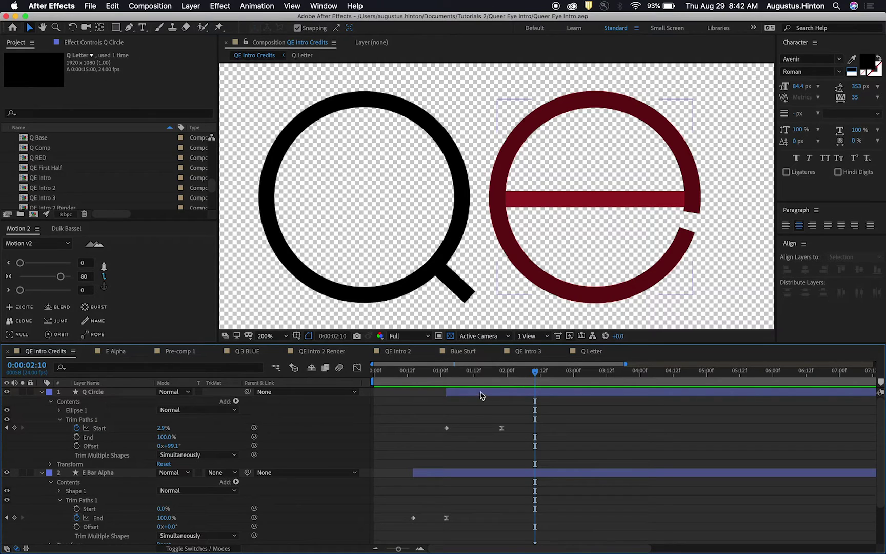
Rename the Q Circle layer as E Circle Alpha, replay the animation from the beginning and save the project.
{"action": "left_click", "coordinate": [502, 392]}
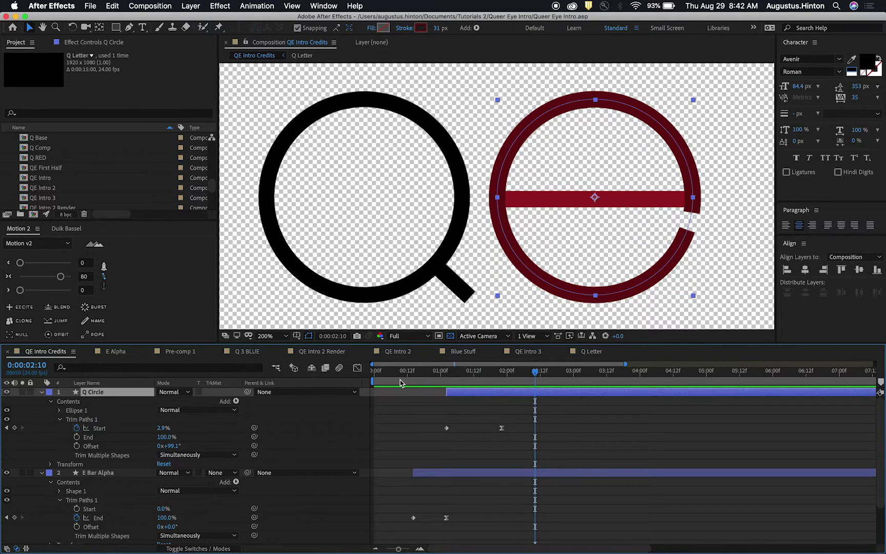
{"action": "key", "text": "Return"}
{"action": "type", "text": "E"}
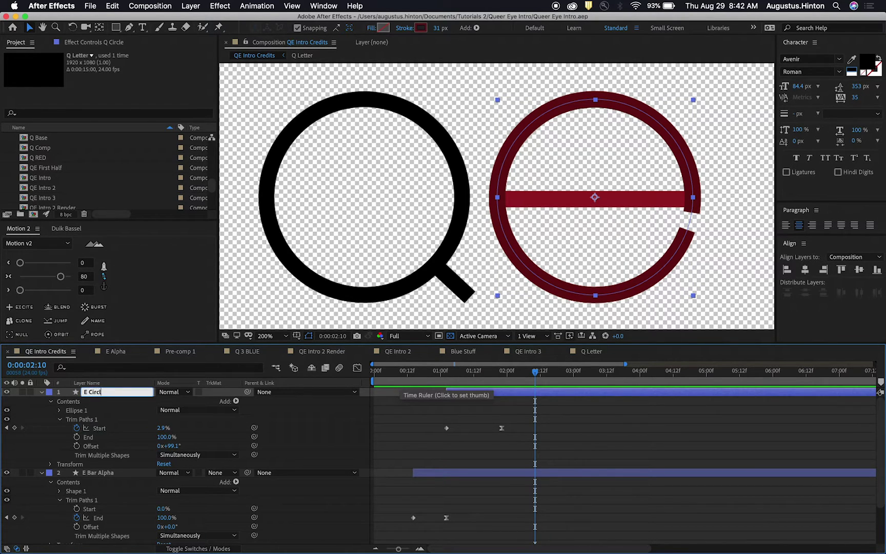
{"action": "type", "text": " Circle Alpha"}
{"action": "key", "text": "Return"}
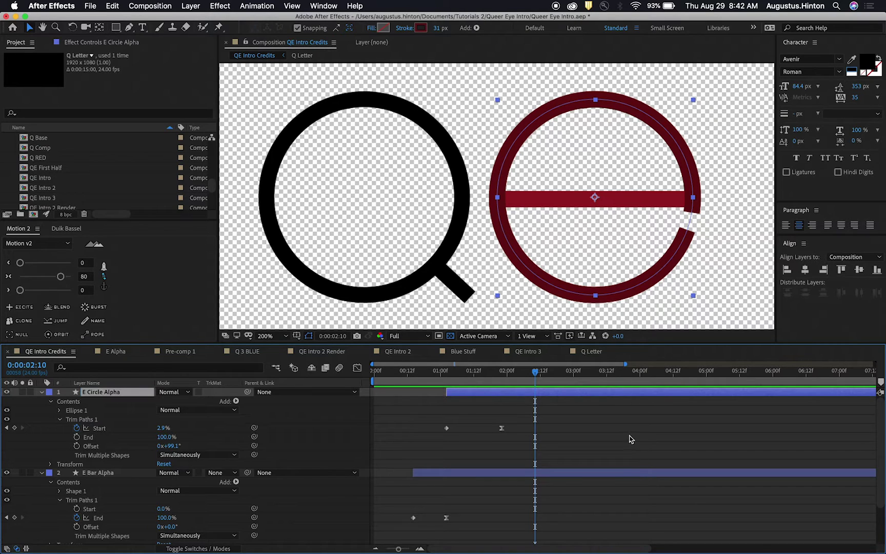
{"action": "left_click", "coordinate": [577, 270]}
{"action": "key", "text": "Home"}
{"action": "key", "text": "space"}
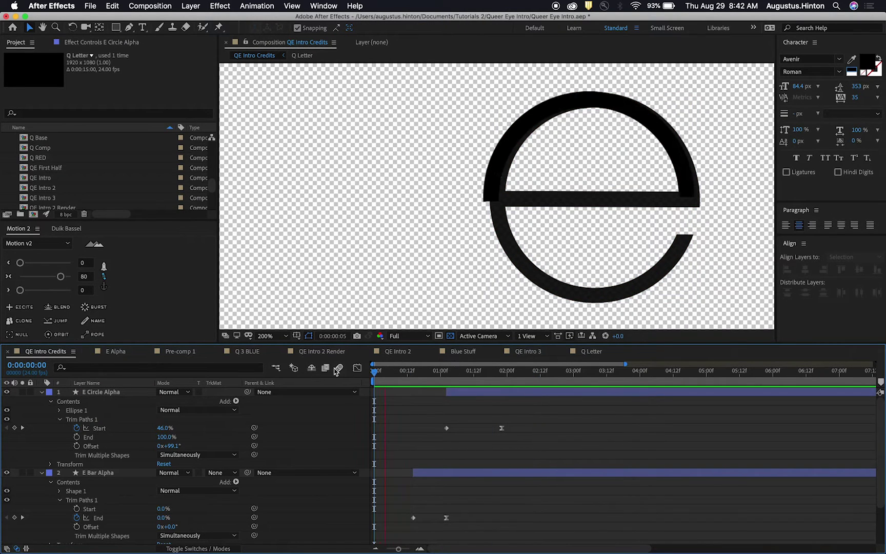
{"action": "key", "text": "space"}
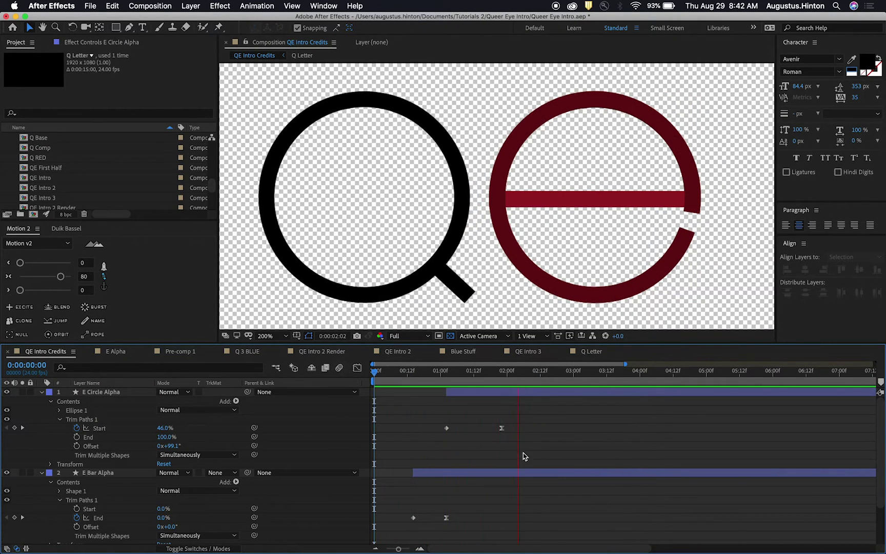
{"action": "key", "text": "super+s"}
Pre-compose the E Circle Alpha and E Bar Alpha layers into a composition named E Alpha.
{"action": "left_click", "coordinate": [548, 392]}
{"action": "left_click", "coordinate": [550, 472], "text": "shift"}
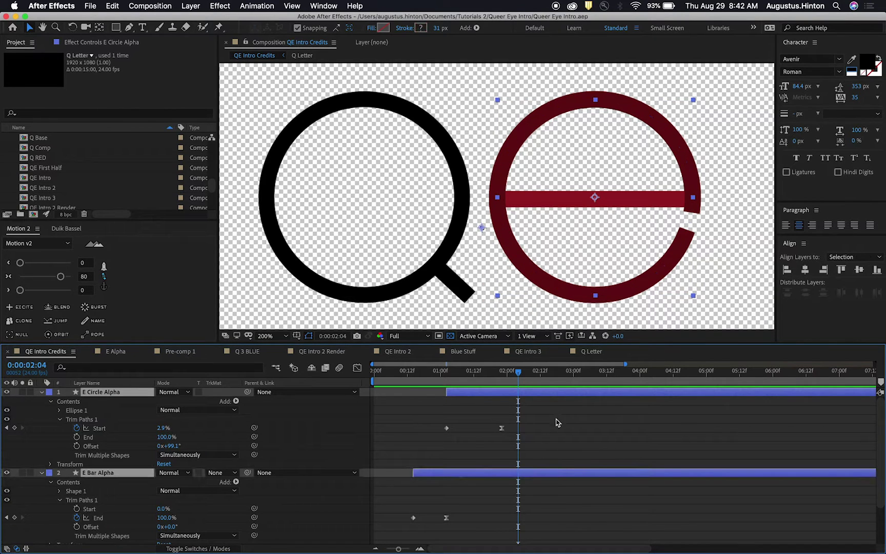
{"action": "key", "text": "super+shift+c"}
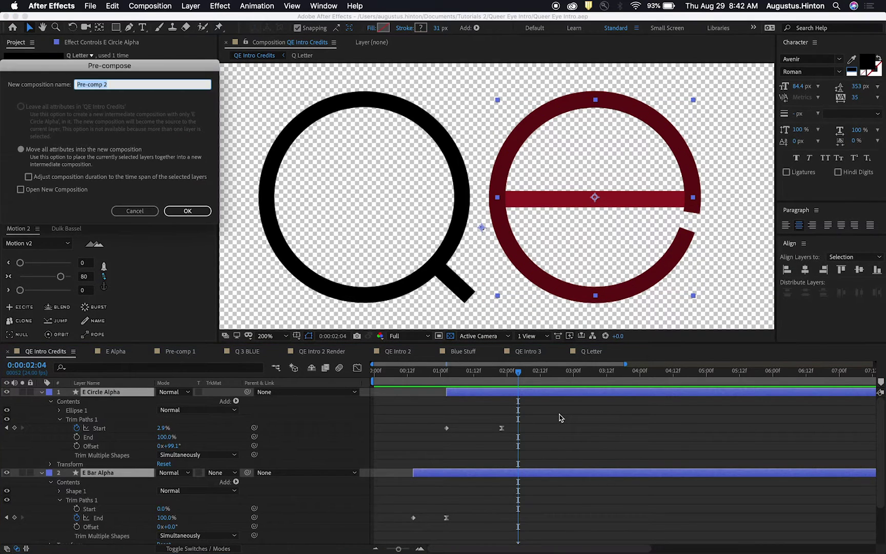
{"action": "type", "text": "E Al"}
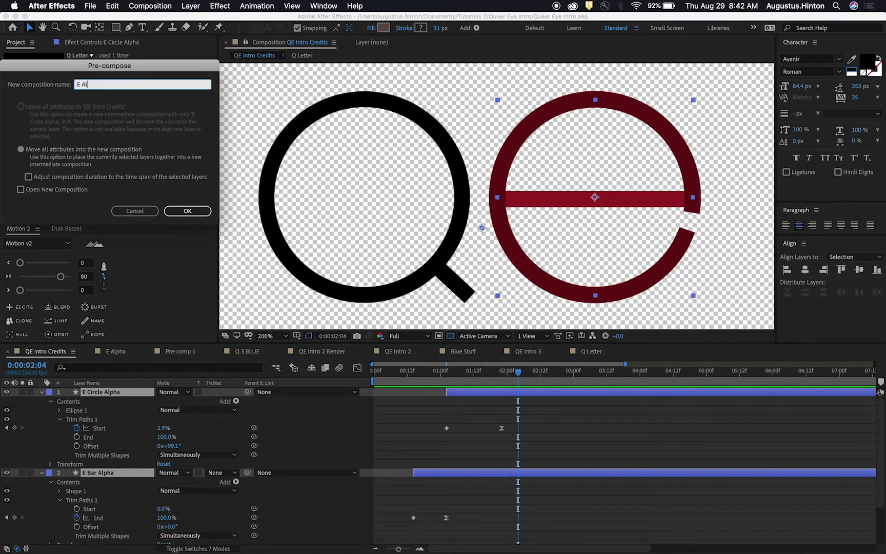
{"action": "type", "text": "pha"}
{"action": "key", "text": "Return"}
{"action": "left_click", "coordinate": [477, 488]}
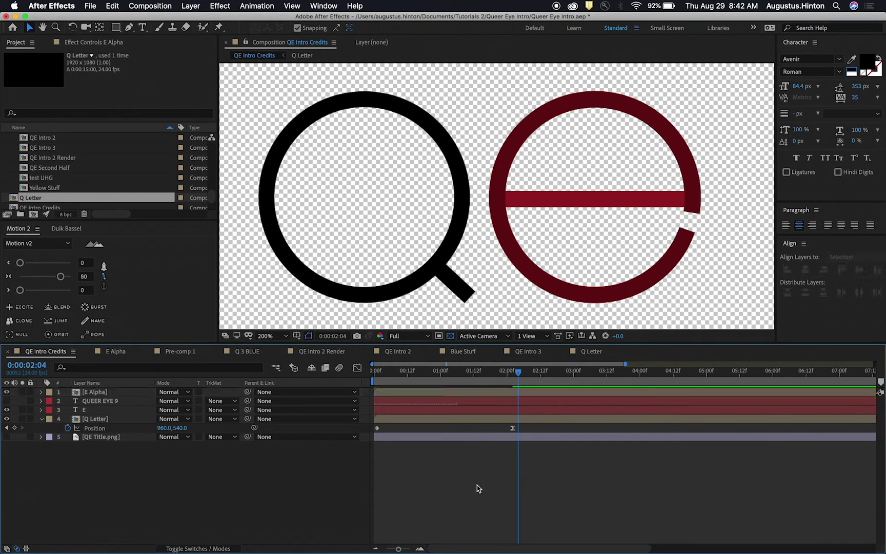
Place E Alpha directly above the E text layer as its Alpha Matte and preview the E's reveal.
{"action": "left_click_drag", "start_coordinate": [100, 391], "coordinate": [106, 407]}
{"action": "left_click", "coordinate": [95, 410]}
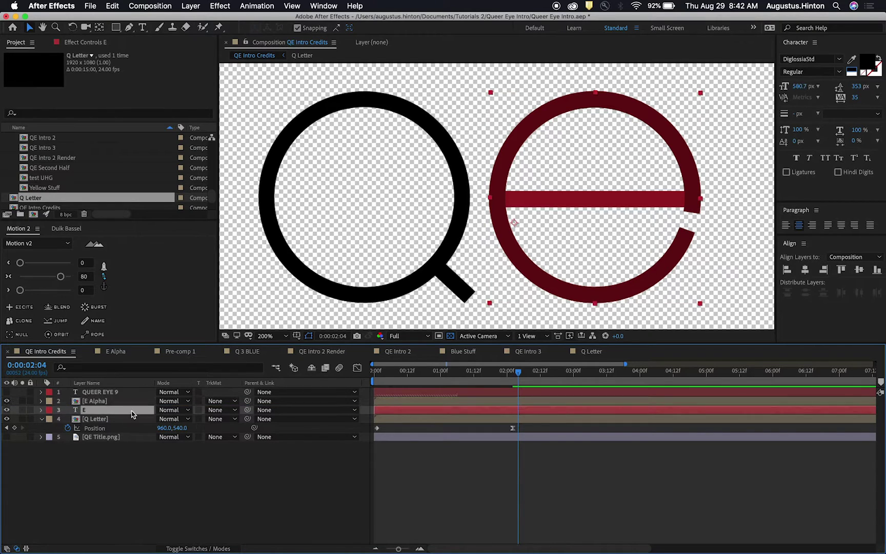
{"action": "left_click", "coordinate": [215, 418]}
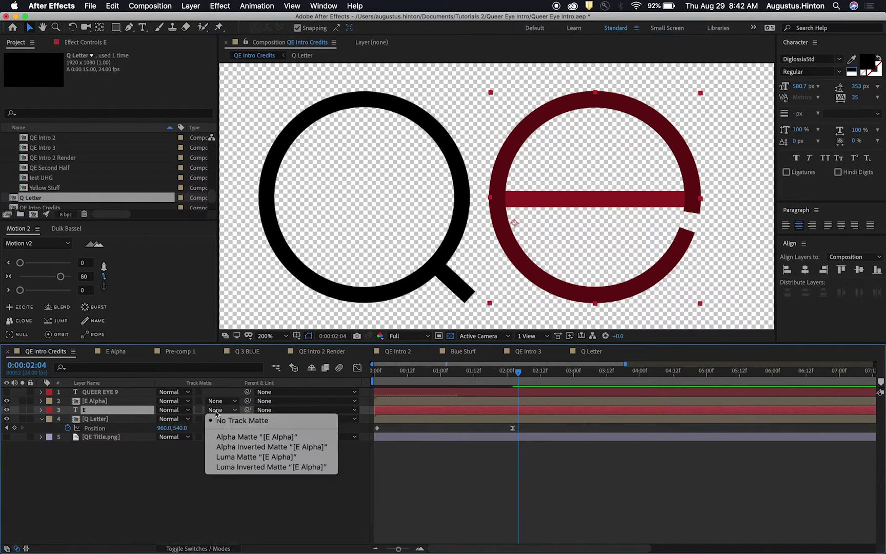
{"action": "left_click", "coordinate": [225, 436]}
{"action": "left_click", "coordinate": [554, 480]}
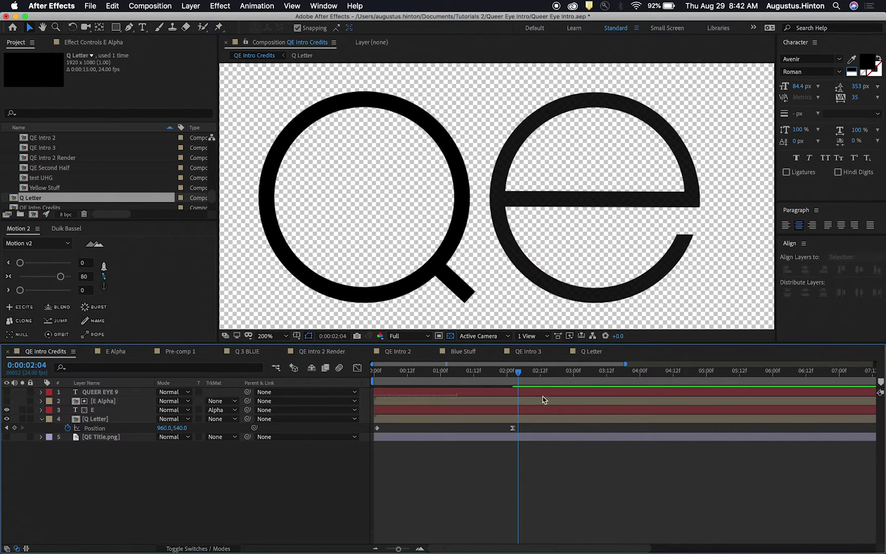
{"action": "left_click_drag", "start_coordinate": [518, 375], "coordinate": [402, 375]}
{"action": "key", "text": "space"}
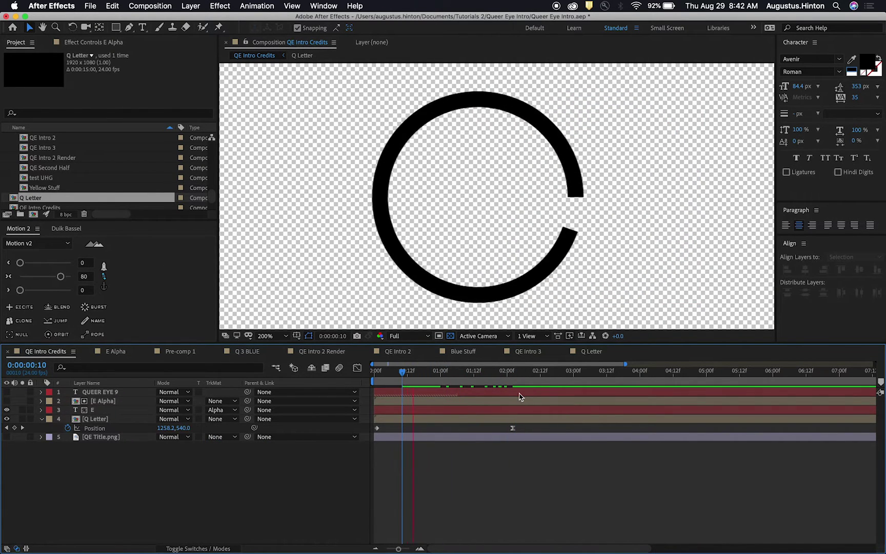
{"action": "key", "text": "space"}
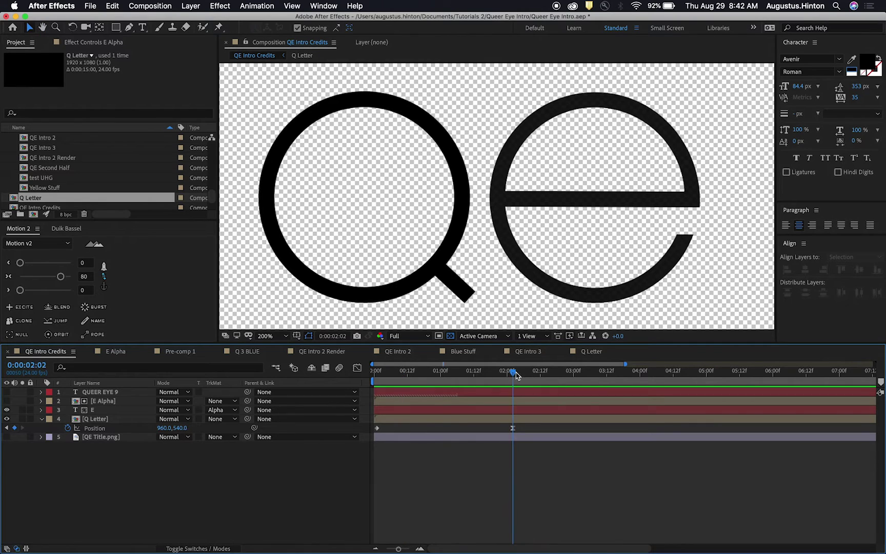
{"action": "left_click_drag", "start_coordinate": [516, 375], "coordinate": [432, 374]}
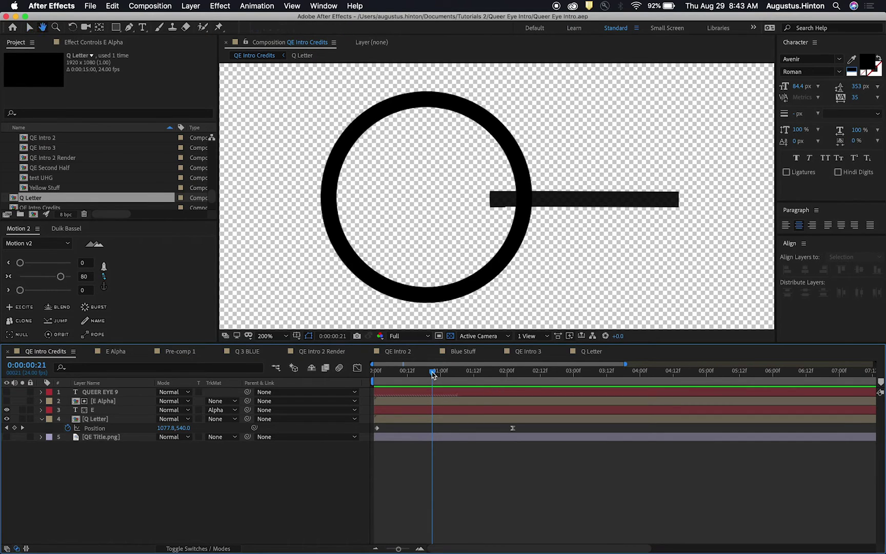
{"action": "key", "text": "space"}
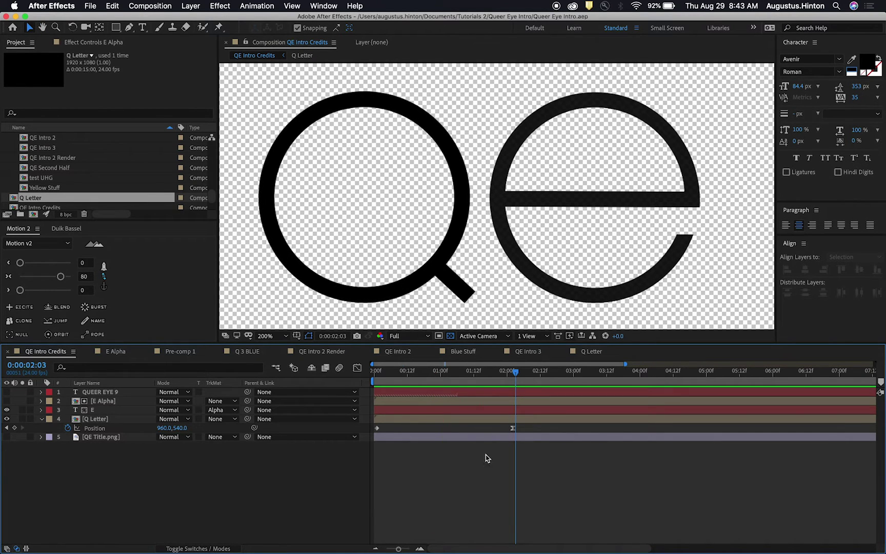
Pre-compose the E Alpha and E layers as E Letter and preview the animation from the beginning.
{"action": "left_click", "coordinate": [110, 400]}
{"action": "left_click", "coordinate": [106, 410], "text": "shift"}
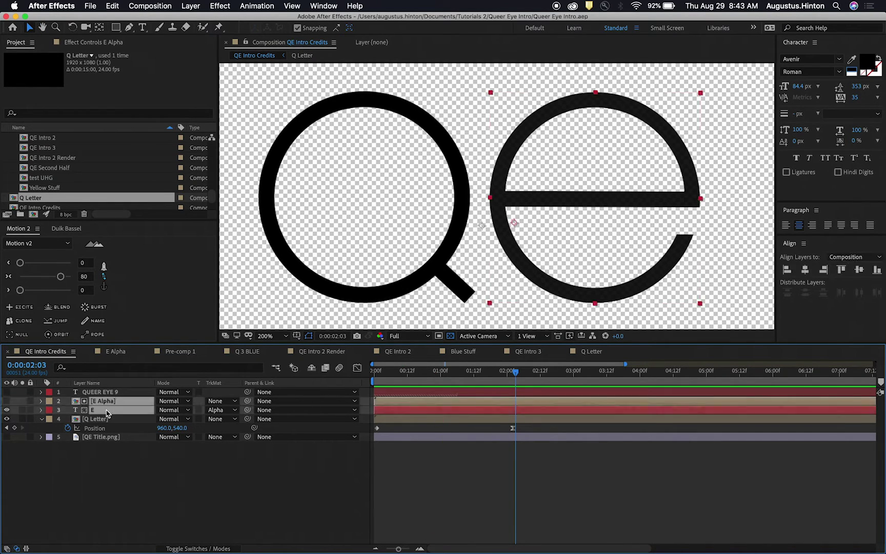
{"action": "key", "text": "super+shift+c"}
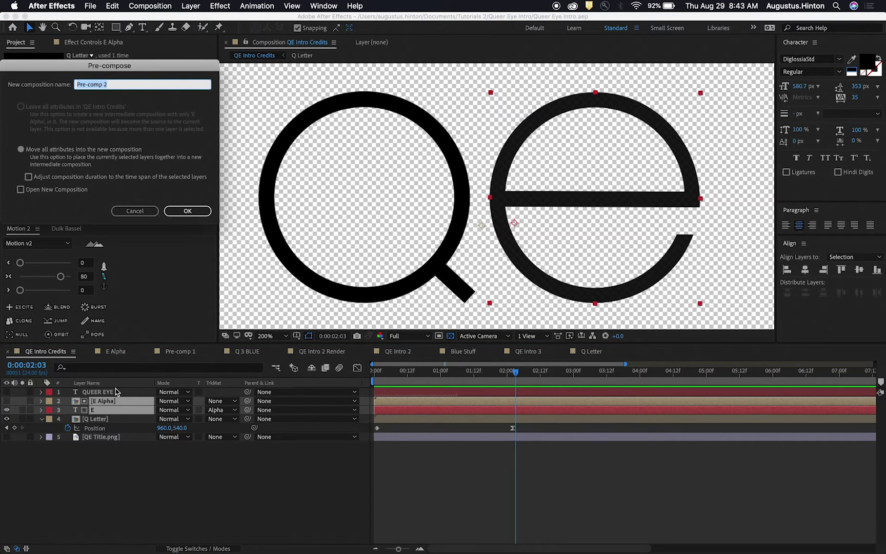
{"action": "type", "text": "E Letter"}
{"action": "key", "text": "Return"}
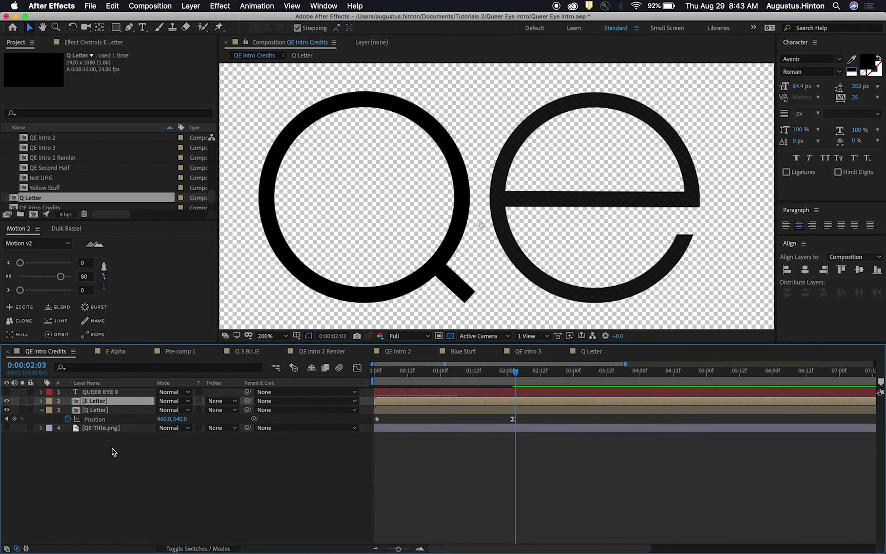
{"action": "left_click_drag", "start_coordinate": [515, 371], "coordinate": [376, 380]}
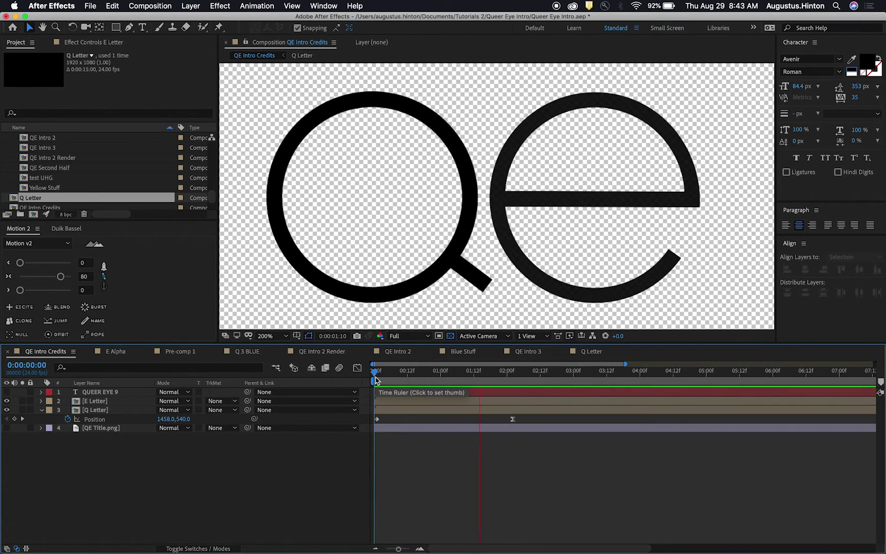
{"action": "key", "text": "space"}
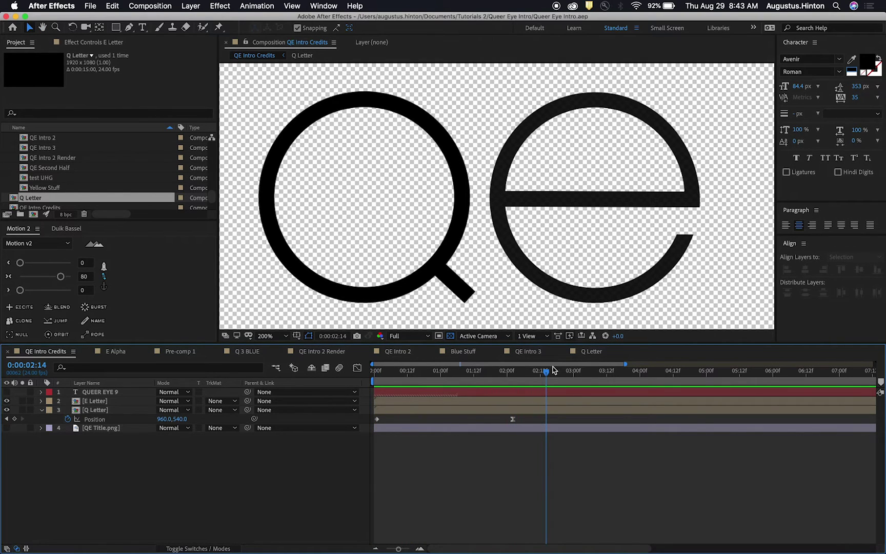
Add a Position keyframe to E Letter at 0:00:02:02, in line with Q Letter's final Position keyframe.
{"action": "left_click_drag", "start_coordinate": [547, 373], "coordinate": [515, 382]}
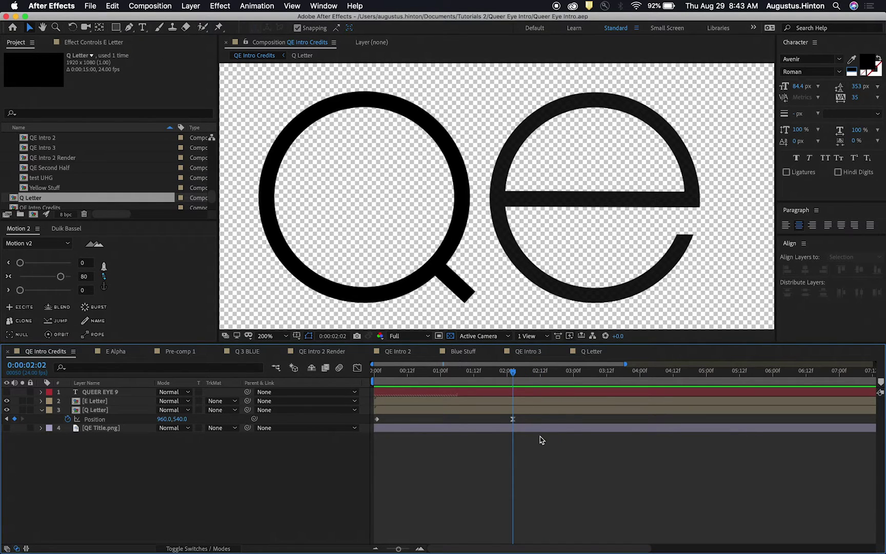
{"action": "left_click", "coordinate": [531, 401]}
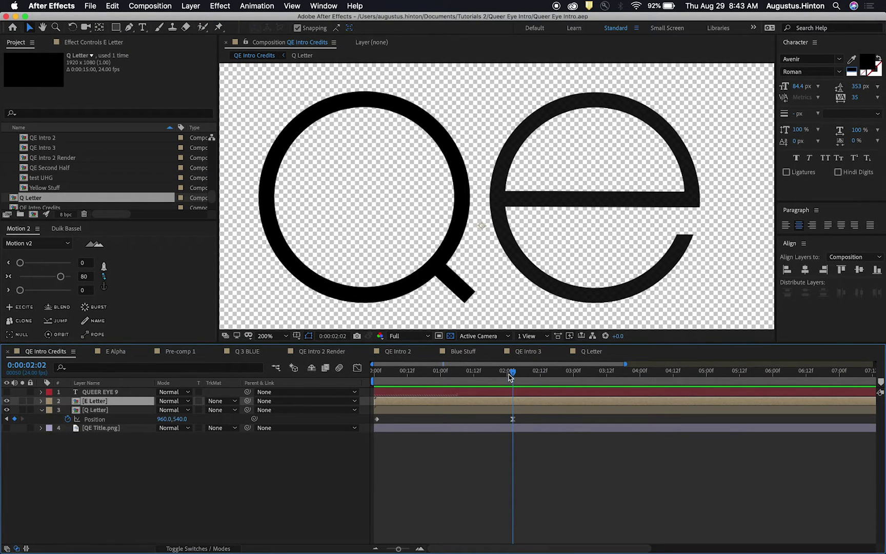
{"action": "key", "text": "p"}
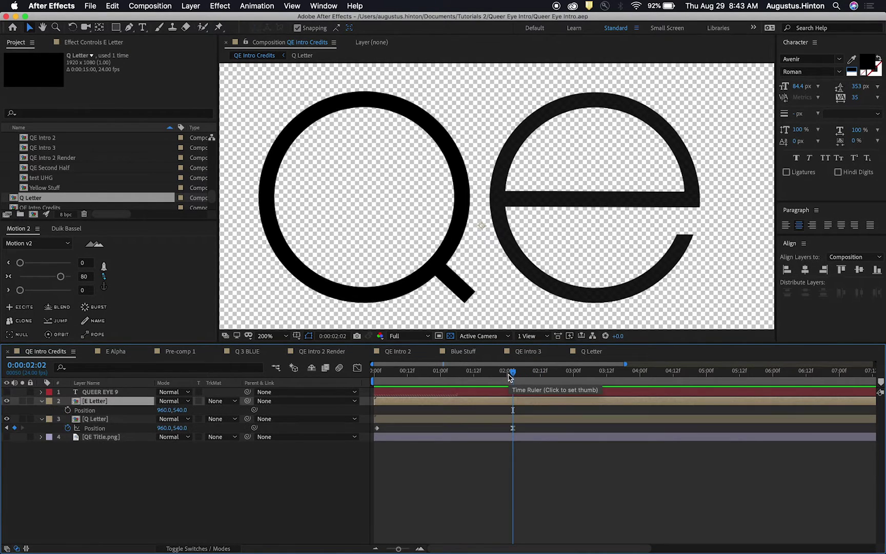
{"action": "left_click", "coordinate": [67, 410]}
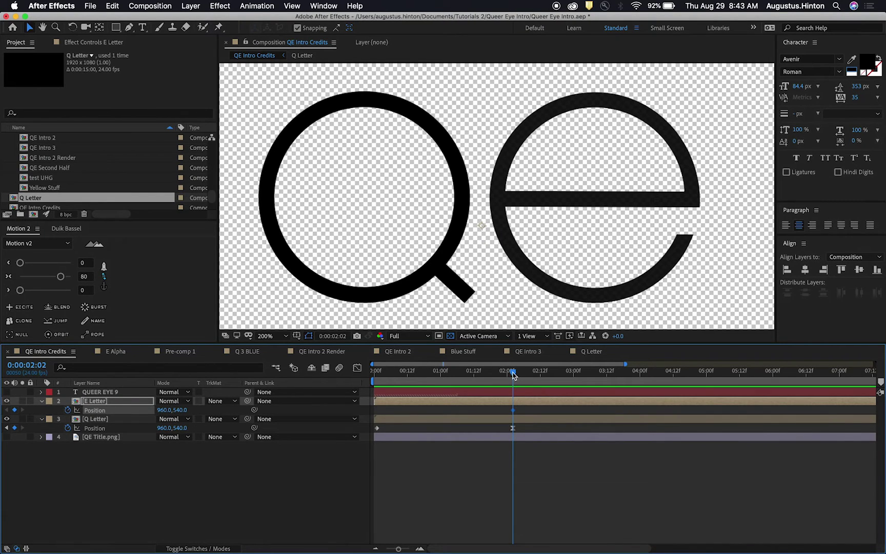
Keyframe E Letter's Position at 0:00:01:02 and move it horizontally over the Q to about 591.0, 540.0.
{"action": "left_click_drag", "start_coordinate": [512, 374], "coordinate": [444, 377]}
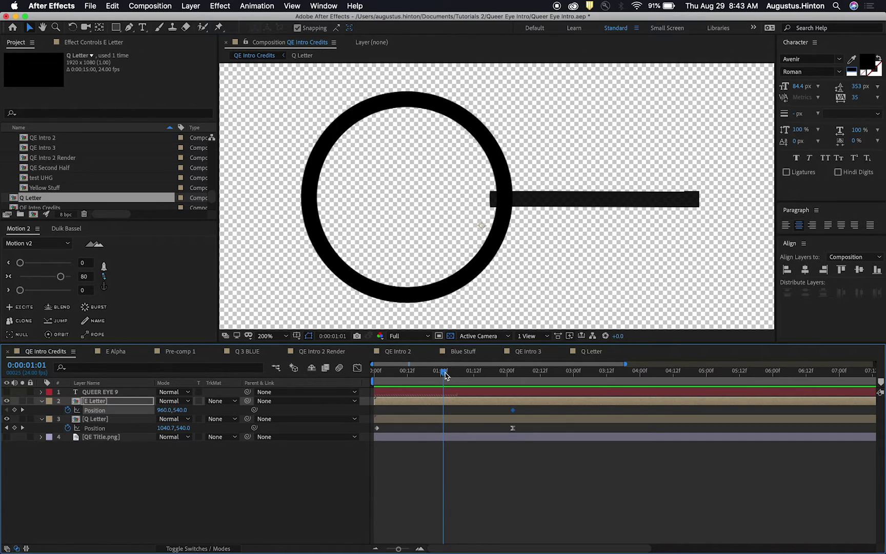
{"action": "left_click_drag", "start_coordinate": [444, 373], "coordinate": [448, 377]}
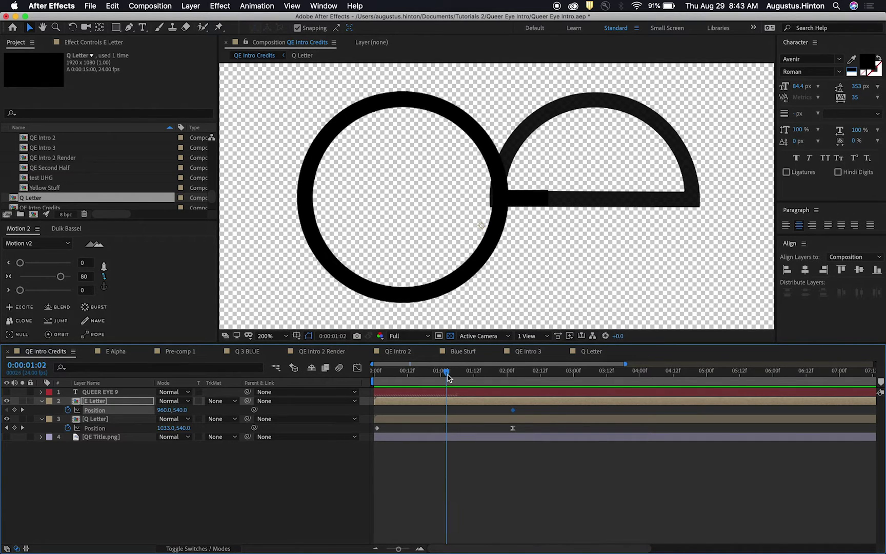
{"action": "left_click", "coordinate": [15, 410]}
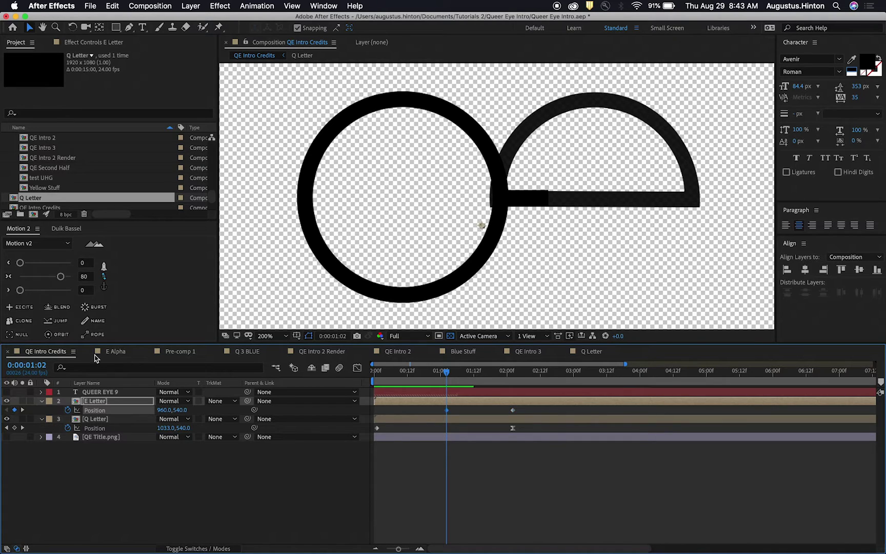
{"action": "left_click_drag", "start_coordinate": [481, 227], "coordinate": [293, 206]}
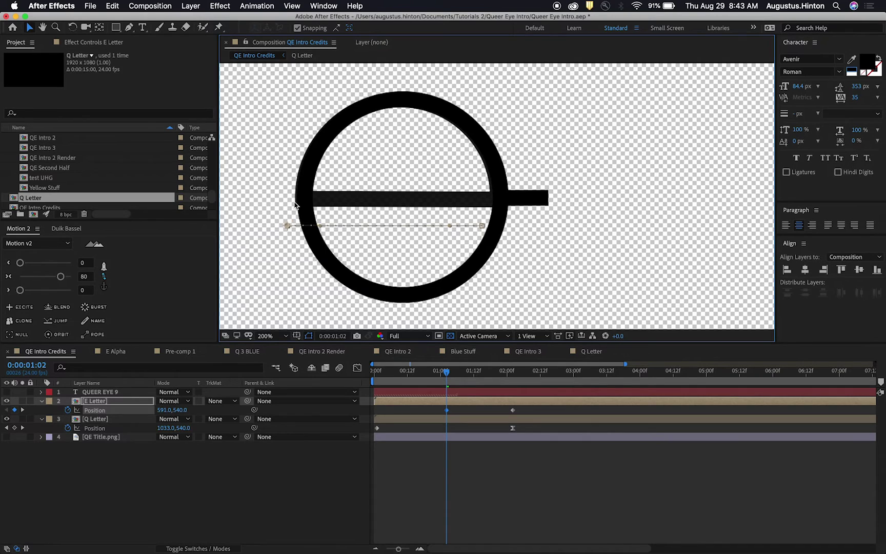
Fine-tune E Letter's Position at 0:00:01:02 to 594.8, 540.0 so the bar's end lines up with the Q's outer edge.
{"action": "scroll", "coordinate": [293, 204], "scroll_direction": "up", "scroll_amount": 3}
{"action": "scroll", "coordinate": [294, 202], "scroll_direction": "up", "scroll_amount": 1}
{"action": "left_click_drag", "start_coordinate": [299, 253], "coordinate": [302, 137]}
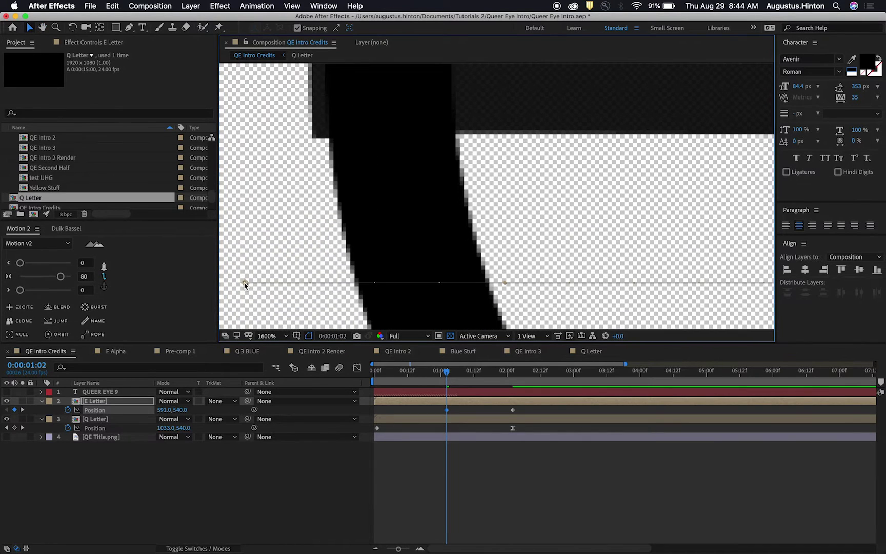
{"action": "left_click_drag", "start_coordinate": [245, 282], "coordinate": [260, 283]}
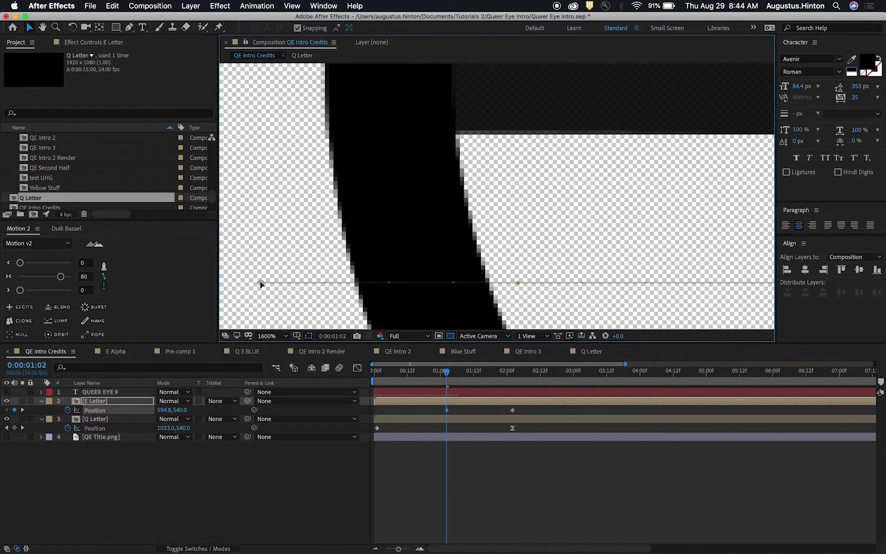
Preview the E sliding out of the Q and ease E Letter's final Position keyframe with the Motion 2 ease of 80.
{"action": "scroll", "coordinate": [524, 202], "scroll_direction": "down", "scroll_amount": 2}
{"action": "left_click_drag", "start_coordinate": [577, 169], "coordinate": [505, 246]}
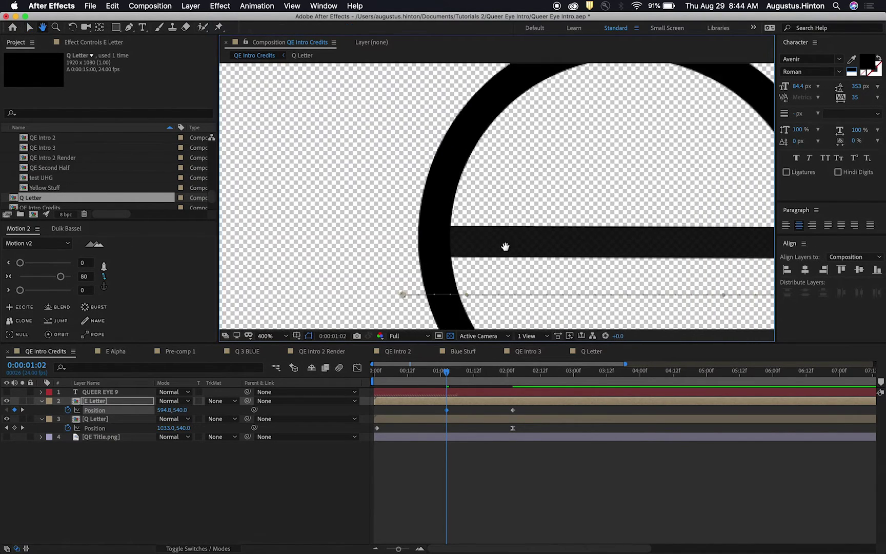
{"action": "scroll", "coordinate": [500, 231], "scroll_direction": "down", "scroll_amount": 1}
{"action": "key", "text": "space"}
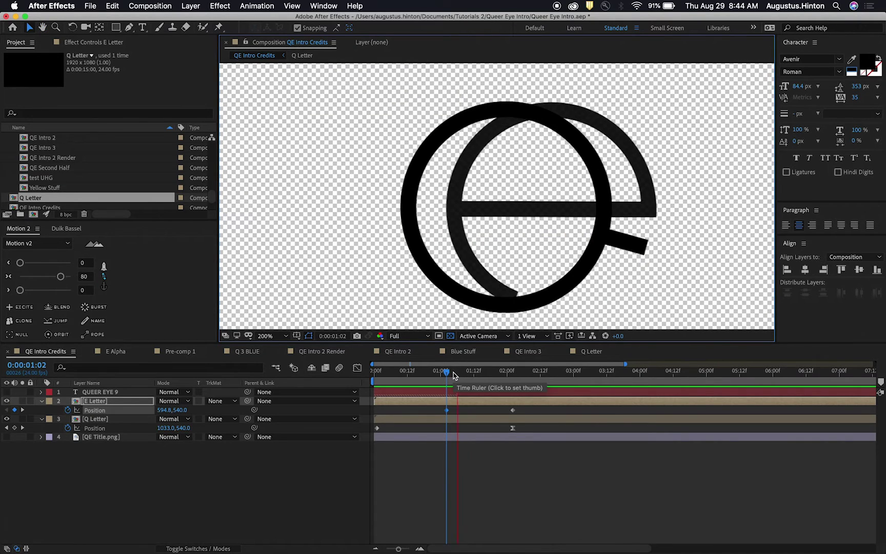
{"action": "key", "text": "space"}
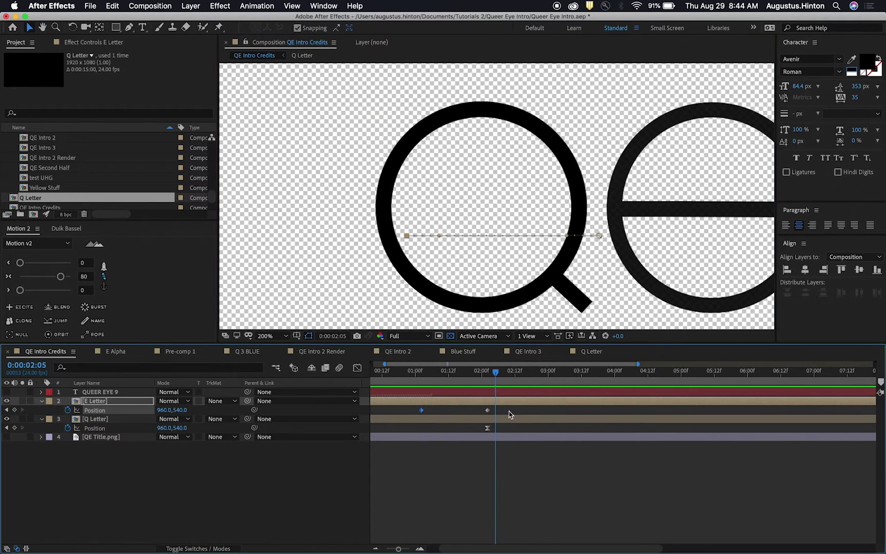
{"action": "left_click", "coordinate": [488, 410]}
{"action": "left_click", "coordinate": [61, 275]}
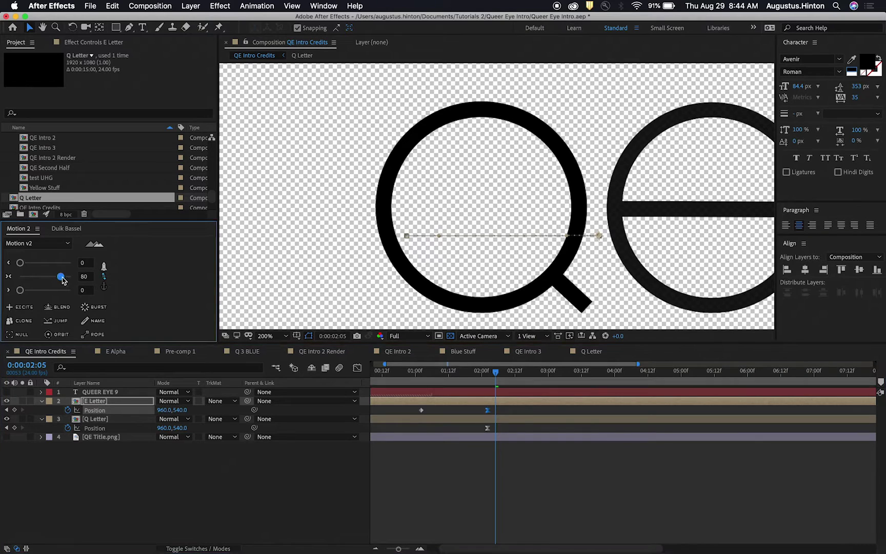
Play back the eased animation and scrub through the E's slide-out up to 0:00:02:19.
{"action": "key", "text": "minus"}
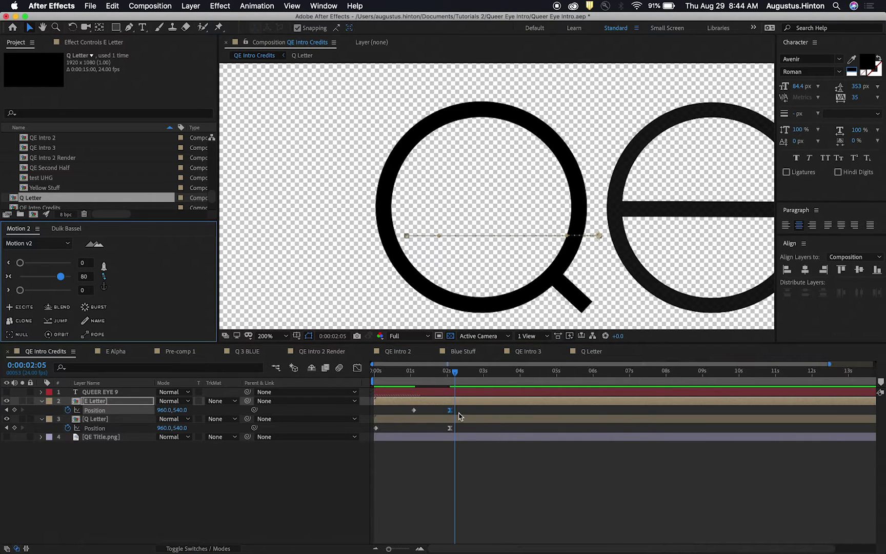
{"action": "key", "text": "space"}
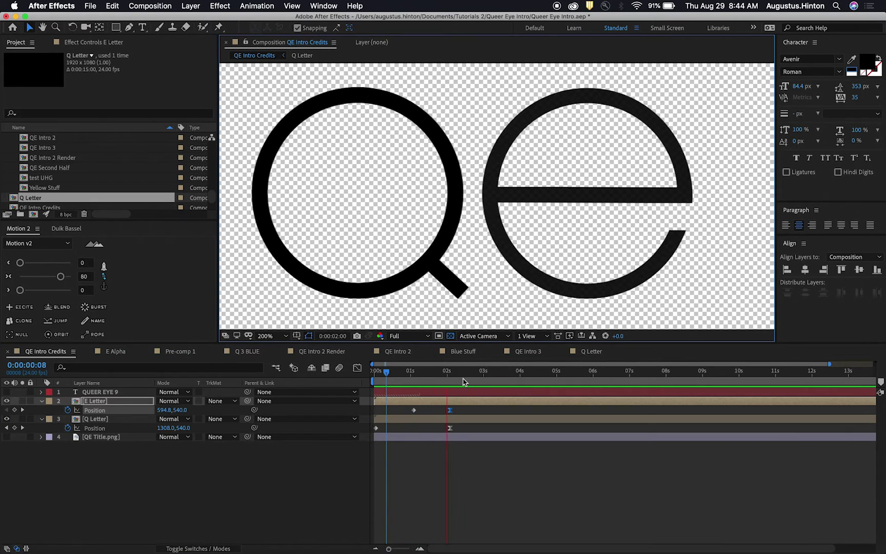
{"action": "left_click_drag", "start_coordinate": [412, 373], "coordinate": [421, 375]}
{"action": "left_click_drag", "start_coordinate": [433, 373], "coordinate": [478, 373]}
{"action": "left_click", "coordinate": [437, 457]}
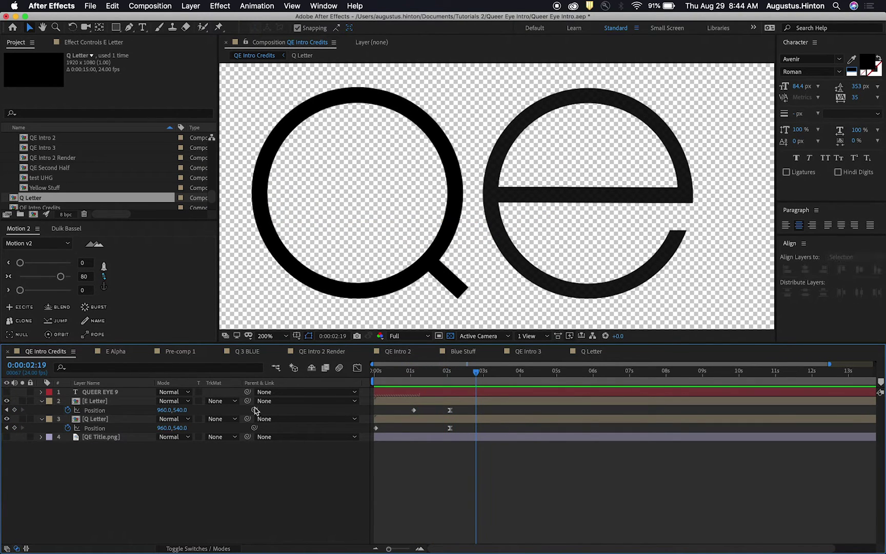
Parent E Letter to Q Letter, return to 0:00:01:02 and save the project.
{"action": "left_click", "coordinate": [65, 402]}
{"action": "left_click_drag", "start_coordinate": [248, 400], "coordinate": [143, 417]}
{"action": "left_click_drag", "start_coordinate": [475, 371], "coordinate": [412, 371]}
{"action": "left_click", "coordinate": [451, 461]}
{"action": "key", "text": "super+s"}
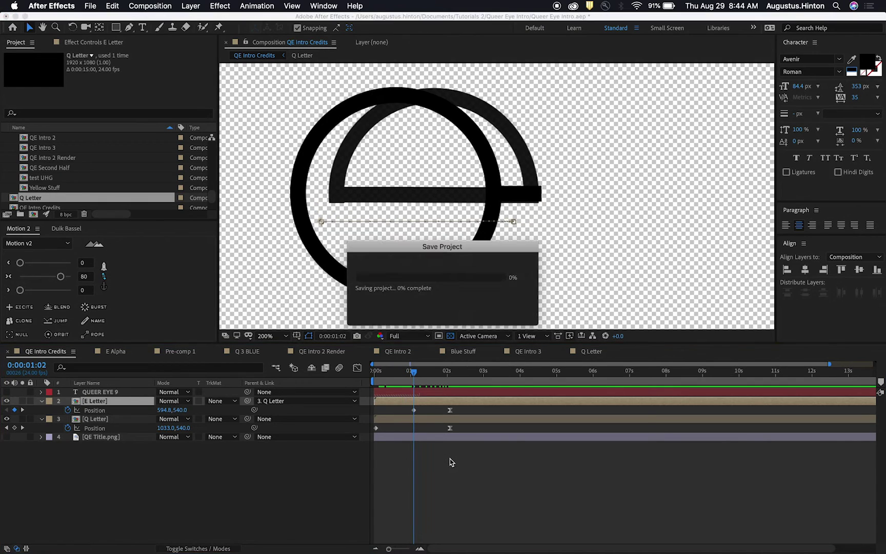
Move E Letter's Position keyframe at 0:00:01:02 to 522.0, 540.0 so the bar's end lines up with the Q's outer edge.
{"action": "left_click", "coordinate": [414, 410]}
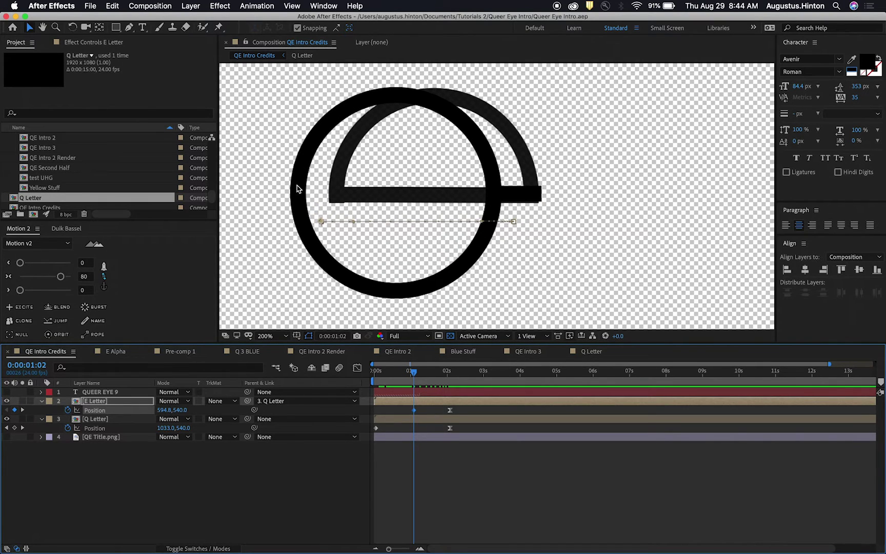
{"action": "left_click_drag", "start_coordinate": [322, 224], "coordinate": [282, 224]}
{"action": "key", "text": "period"}
{"action": "key", "text": "period"}
{"action": "left_click_drag", "start_coordinate": [225, 226], "coordinate": [584, 230]}
{"action": "left_click_drag", "start_coordinate": [231, 217], "coordinate": [451, 195]}
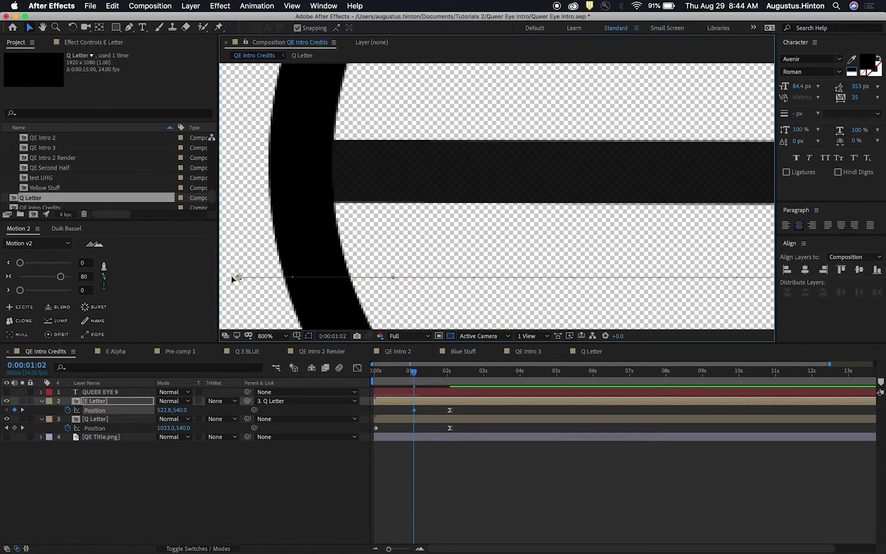
{"action": "left_click_drag", "start_coordinate": [231, 275], "coordinate": [230, 276]}
{"action": "key", "text": "comma"}
{"action": "key", "text": "comma"}
{"action": "key", "text": "comma"}
{"action": "left_click_drag", "start_coordinate": [521, 276], "coordinate": [458, 279]}
Play back the parented Q and E animation from the beginning several times to check the E's slide-out.
{"action": "key", "text": "space"}
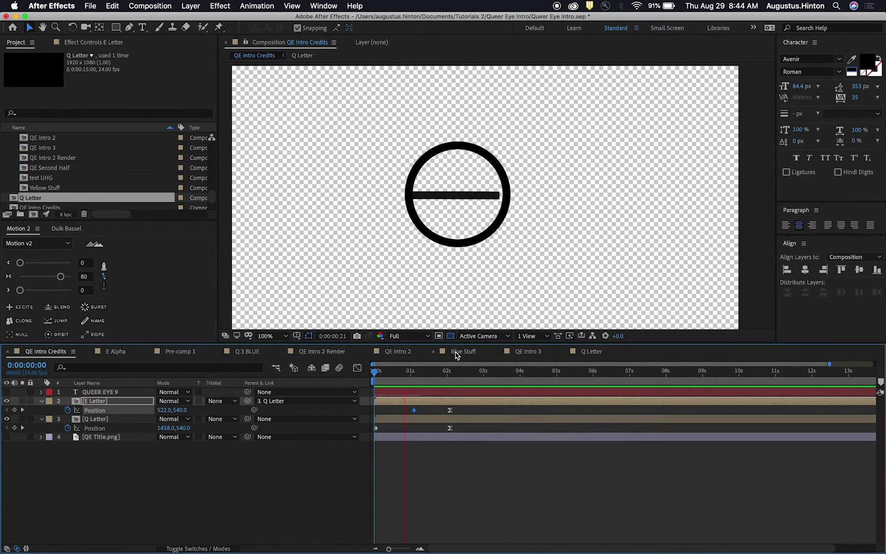
{"action": "key", "text": "space"}
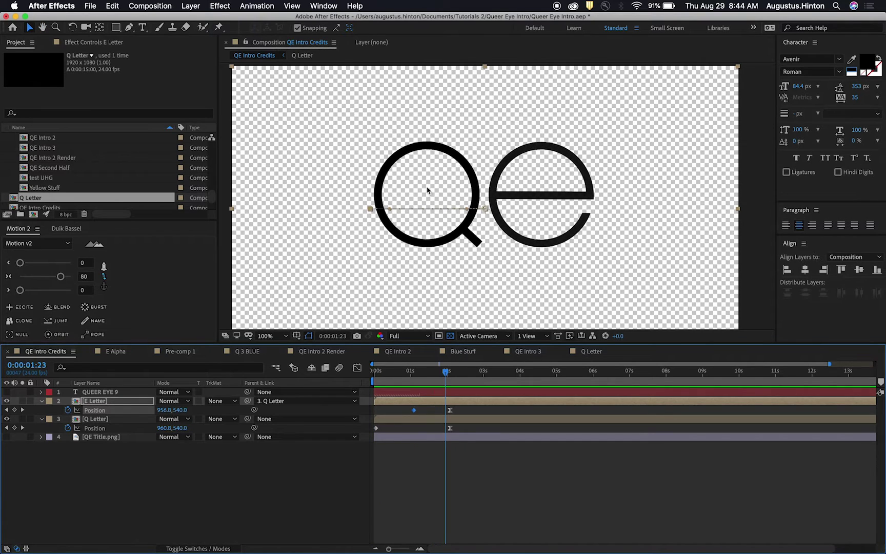
{"action": "mouse_move", "coordinate": [446, 370]}
{"action": "left_mouse_down"}
{"action": "mouse_move", "coordinate": [377, 371]}
{"action": "mouse_move", "coordinate": [445, 372]}
{"action": "left_mouse_up"}
{"action": "key", "text": "space"}
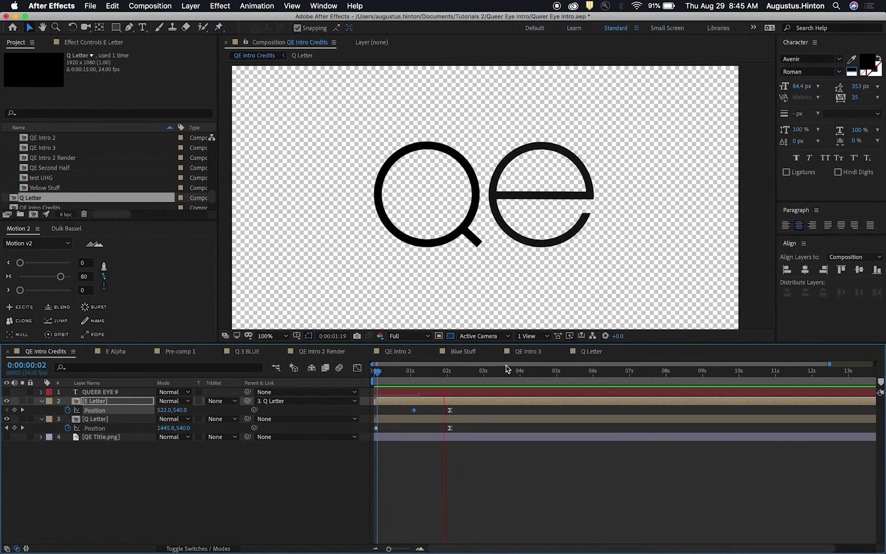
{"action": "left_click", "coordinate": [520, 458]}
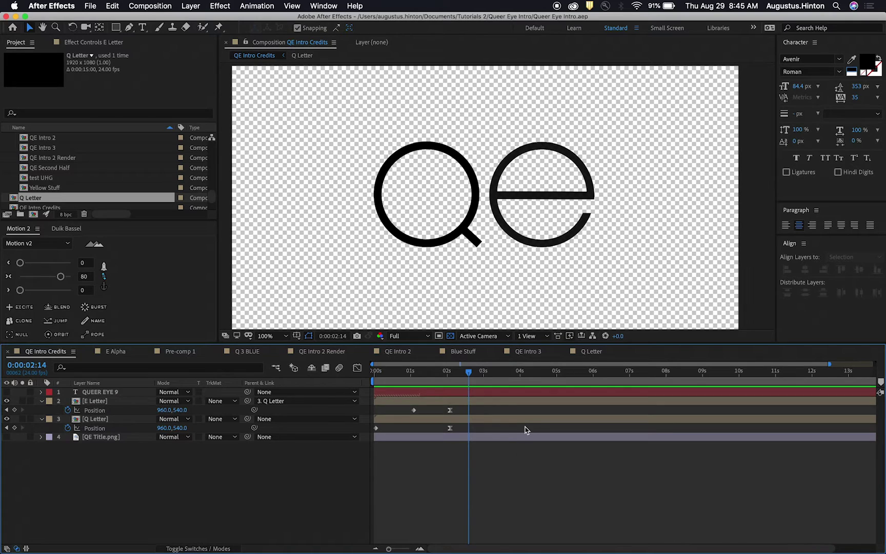
{"action": "left_click_drag", "start_coordinate": [476, 202], "coordinate": [452, 185]}
{"action": "left_click", "coordinate": [576, 462]}
{"action": "key", "text": "space"}
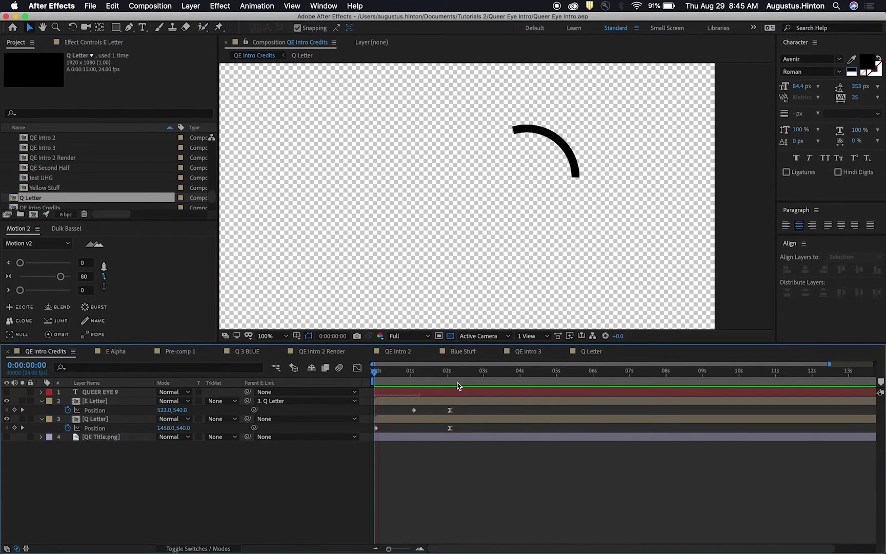
{"action": "left_click", "coordinate": [457, 469]}
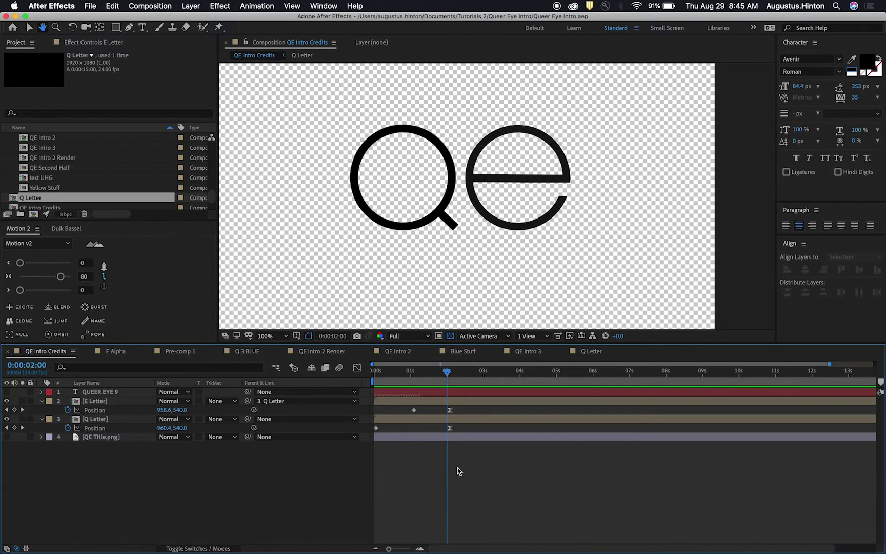
{"action": "key", "text": "space"}
{"action": "key", "text": "space"}
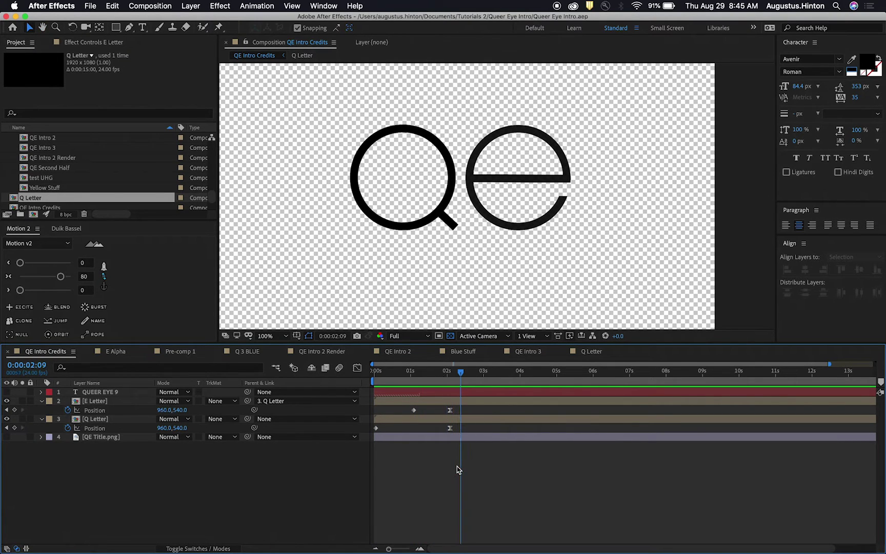
Apply the Generate > Fill effect to the Q Letter layer.
{"action": "left_click", "coordinate": [413, 419]}
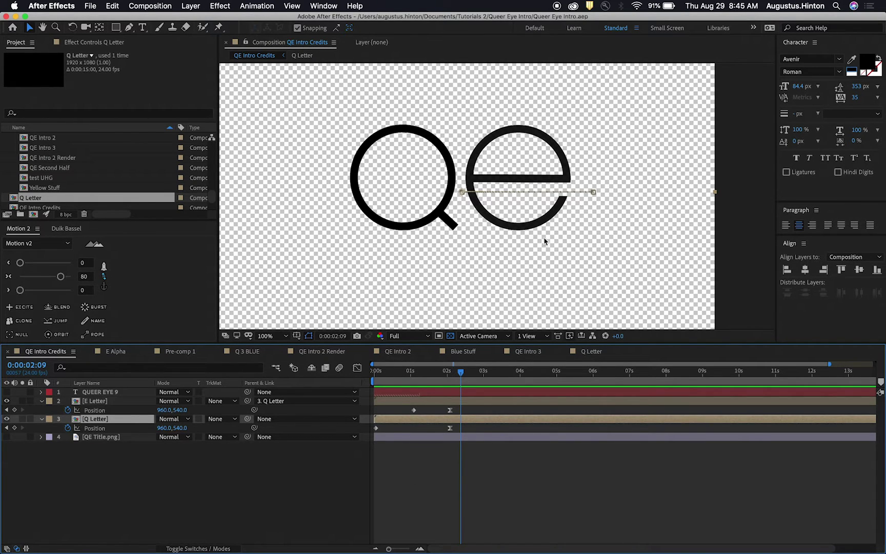
{"action": "left_click", "coordinate": [354, 6]}
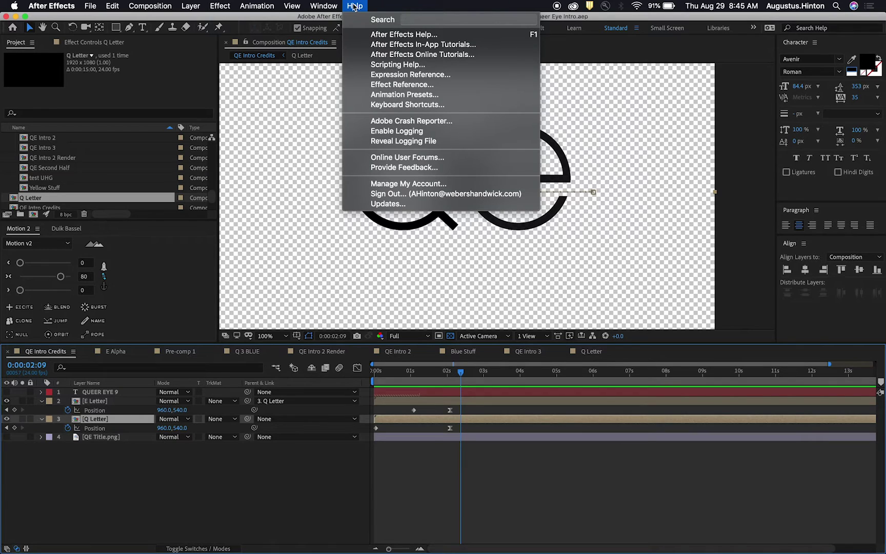
{"action": "type", "text": "fill"}
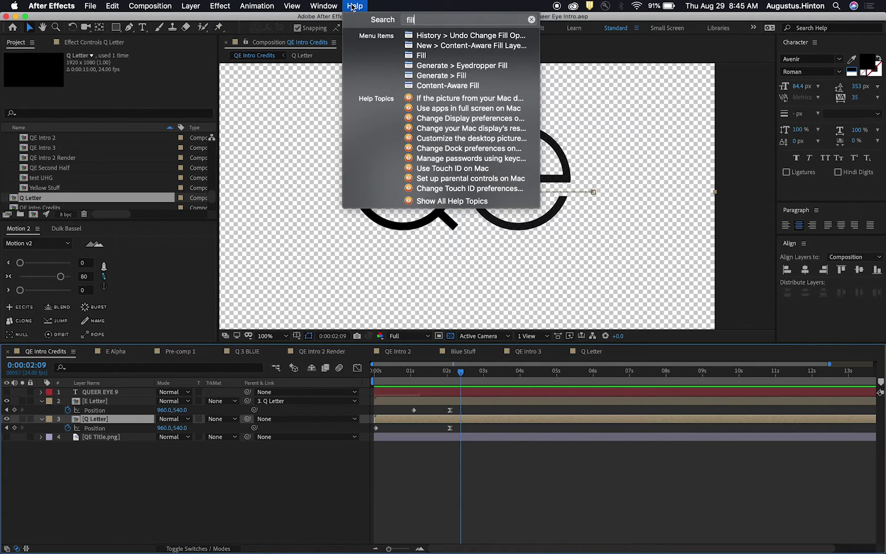
{"action": "key", "text": "Down"}
{"action": "key", "text": "Down"}
{"action": "key", "text": "Down"}
{"action": "key", "text": "Down"}
{"action": "key", "text": "Down"}
{"action": "key", "text": "Return"}
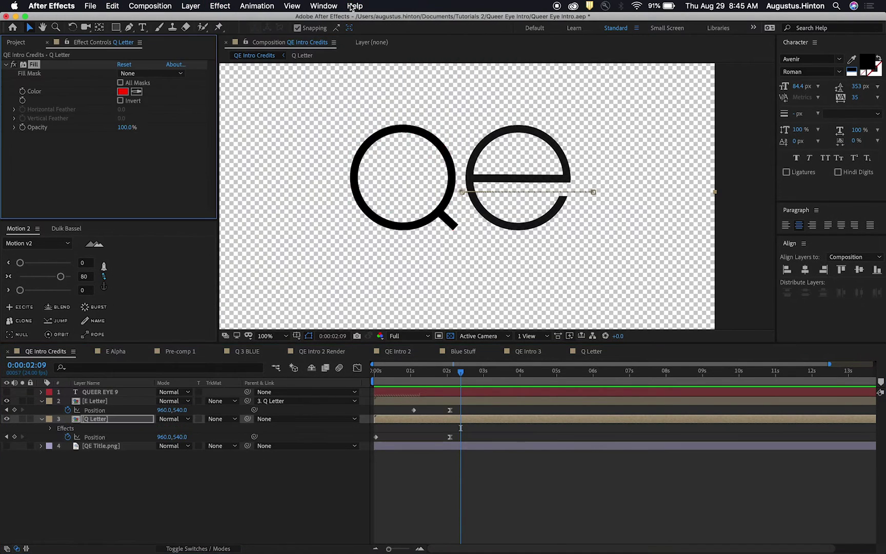
Set Q Letter's Fill color to hot pink FF00A1 and save the project.
{"action": "left_click", "coordinate": [123, 92]}
{"action": "left_click", "coordinate": [154, 97]}
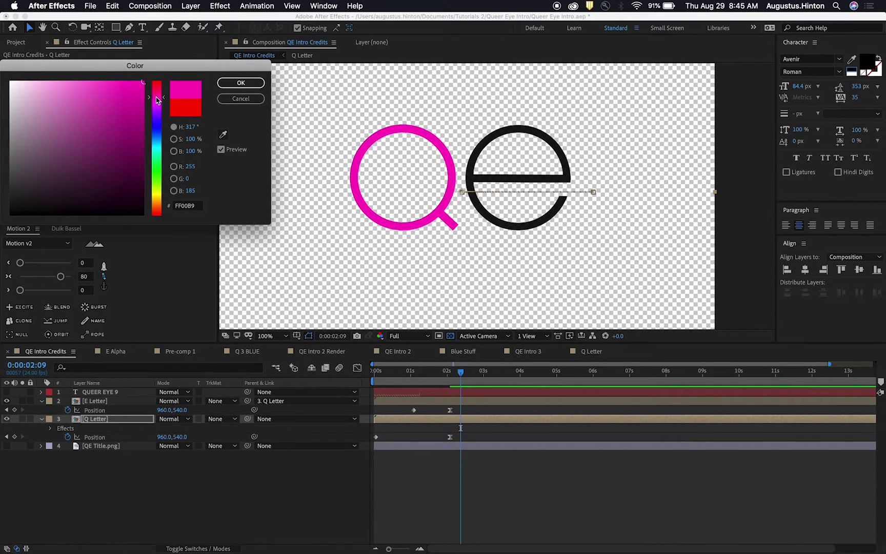
{"action": "left_click_drag", "start_coordinate": [157, 100], "coordinate": [158, 98]}
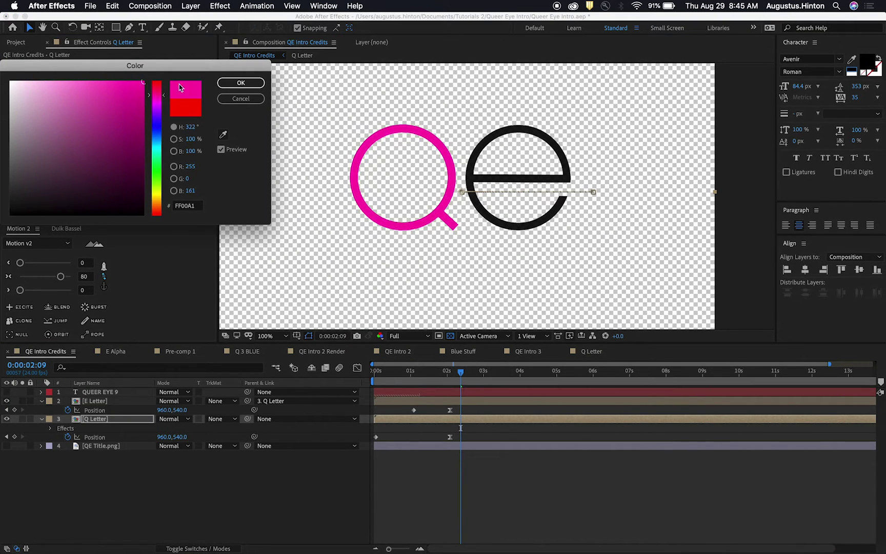
{"action": "left_click", "coordinate": [240, 83]}
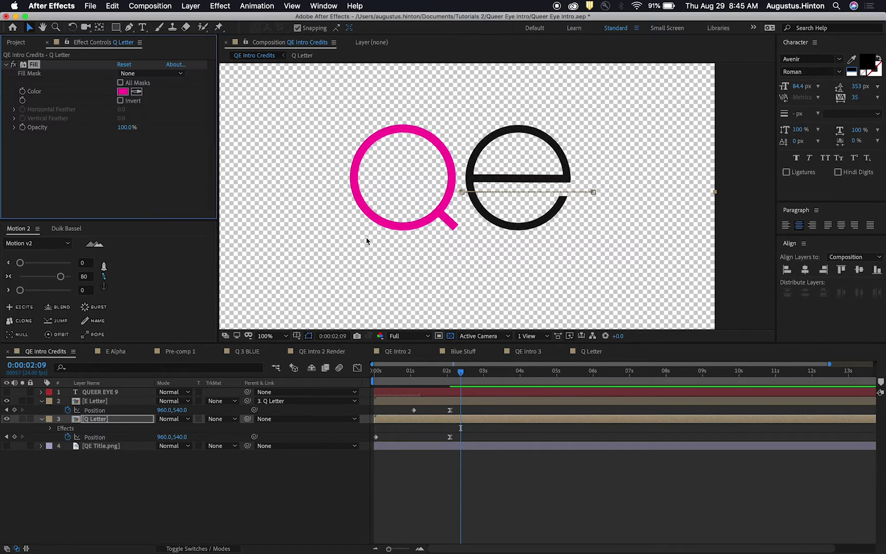
{"action": "left_click", "coordinate": [495, 487]}
{"action": "key", "text": "super+s"}
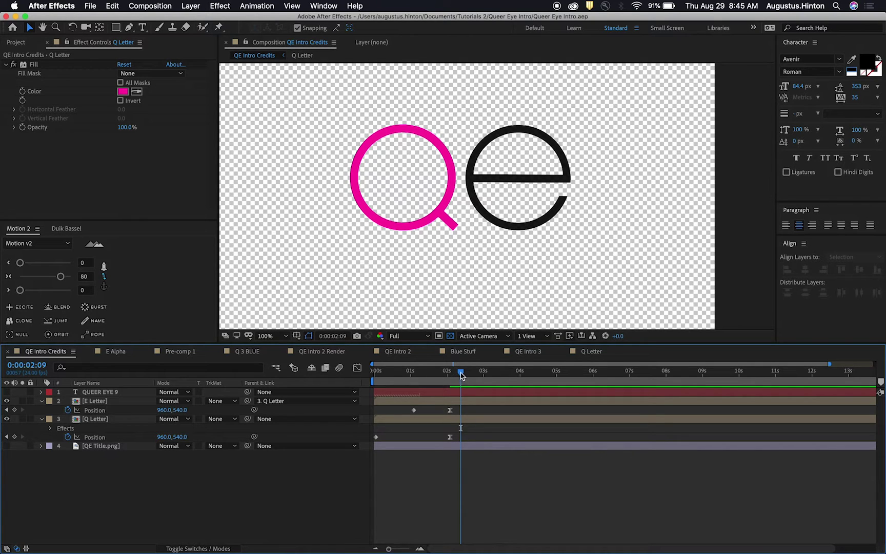
Copy Q Letter's pink Fill effect onto E Letter and play back the recolored animation.
{"action": "left_click_drag", "start_coordinate": [461, 379], "coordinate": [374, 378]}
{"action": "key", "text": "space"}
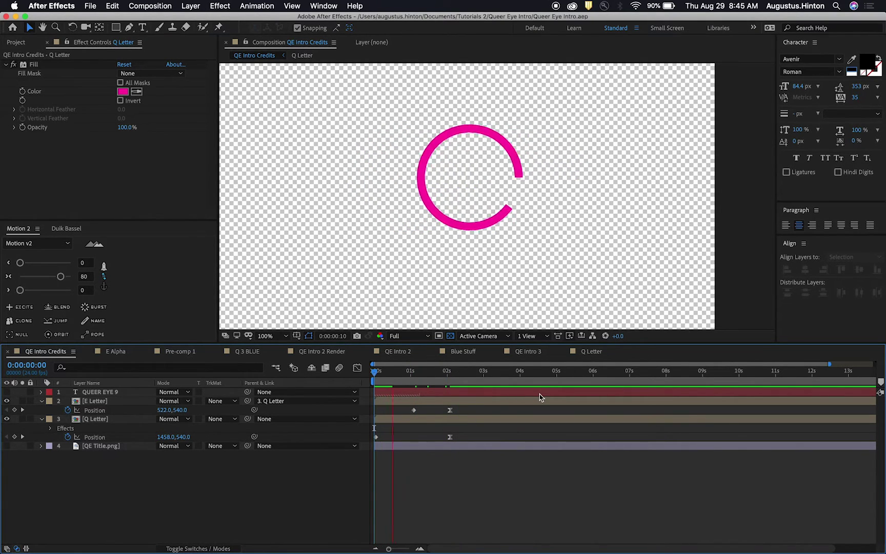
{"action": "left_click", "coordinate": [469, 419]}
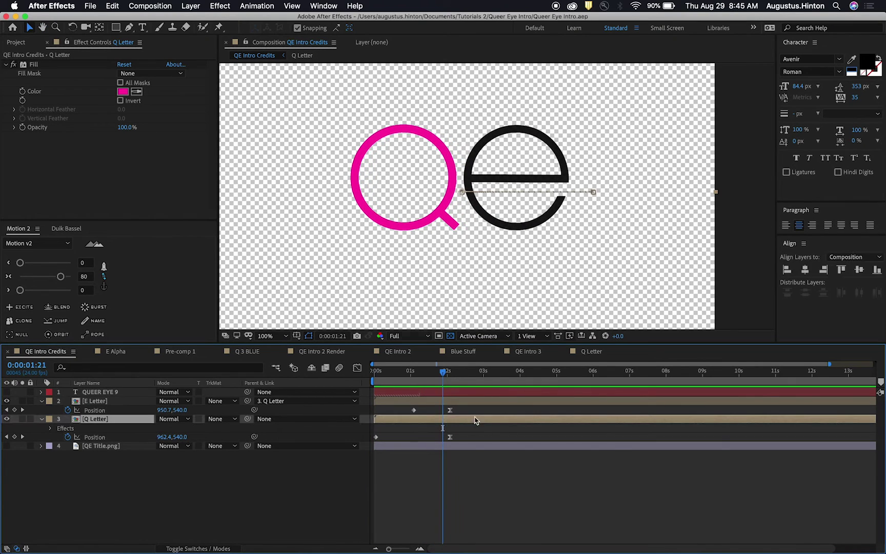
{"action": "left_click", "coordinate": [33, 65]}
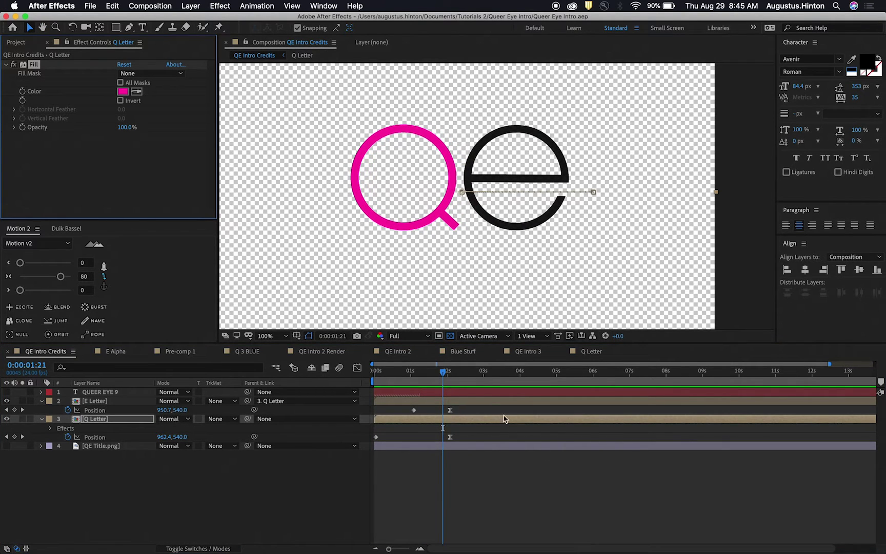
{"action": "left_click", "coordinate": [487, 402]}
{"action": "key", "text": "super+v"}
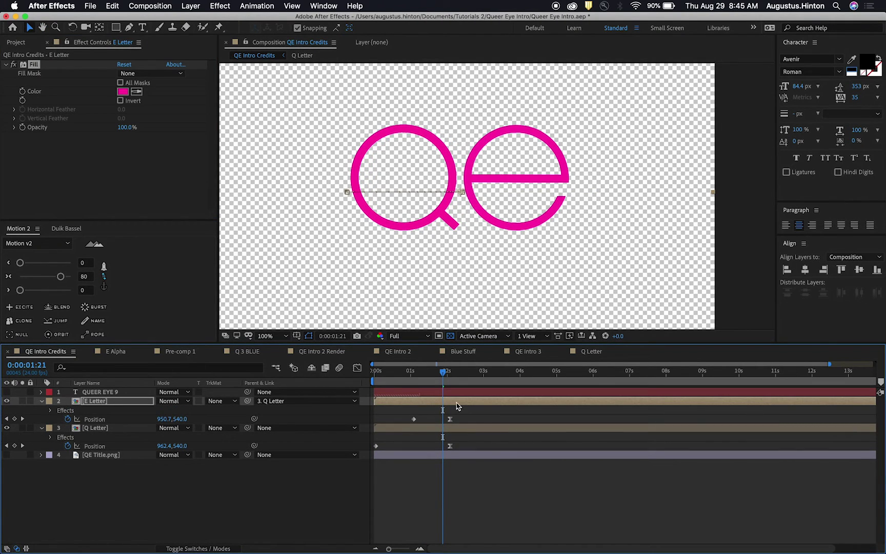
{"action": "key", "text": "space"}
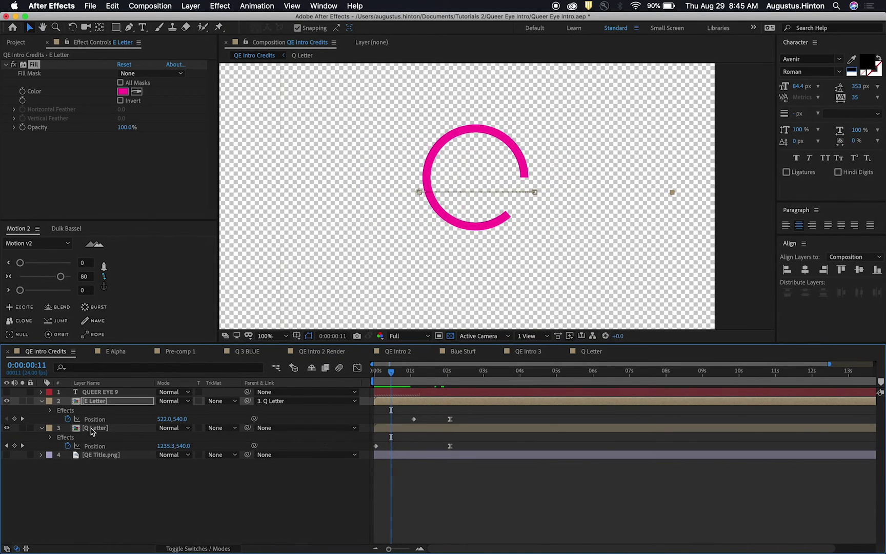
Set the label color of the E Letter and Q Letter layers to Fuchsia.
{"action": "left_click", "coordinate": [92, 431], "text": "shift"}
{"action": "left_click", "coordinate": [49, 428]}
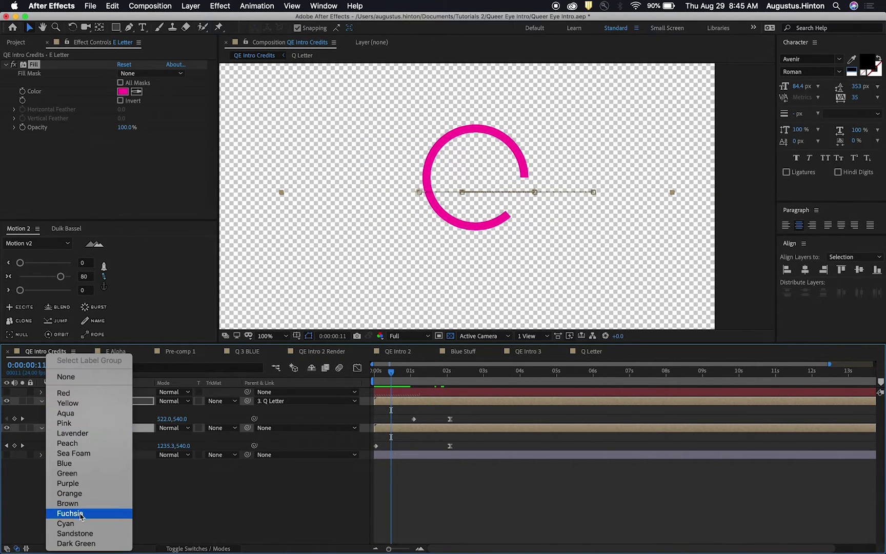
{"action": "left_click", "coordinate": [69, 513]}
{"action": "left_click", "coordinate": [505, 475]}
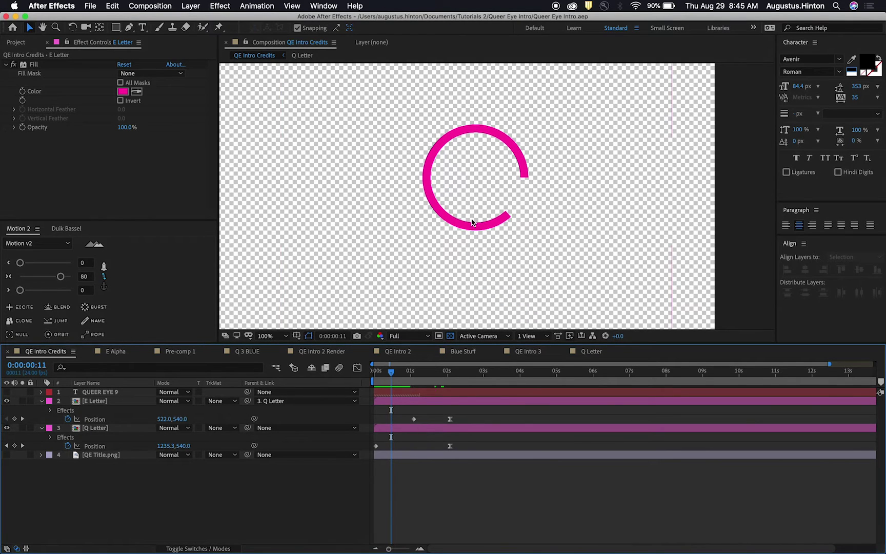
{"action": "left_click_drag", "start_coordinate": [459, 195], "coordinate": [453, 204]}
{"action": "left_click", "coordinate": [473, 490]}
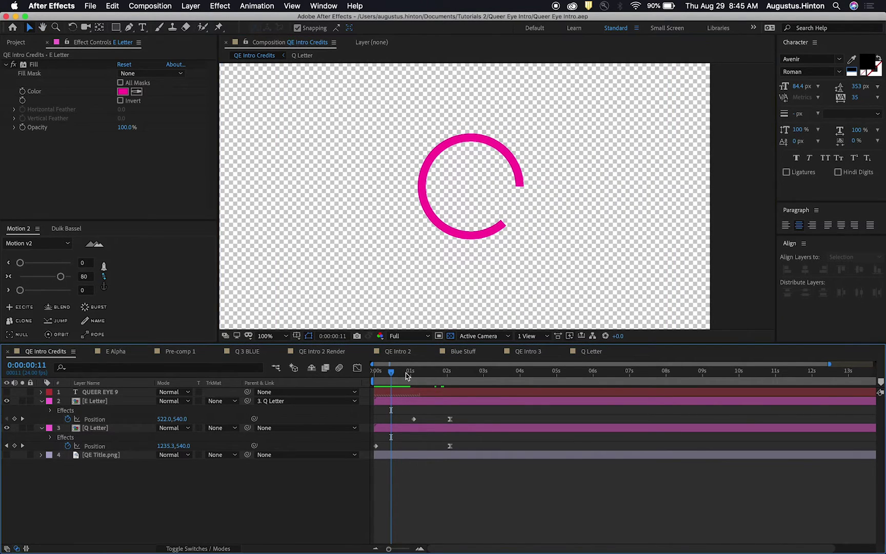
Duplicate the E Letter and Q Letter layers together.
{"action": "left_click", "coordinate": [449, 427]}
{"action": "left_click", "coordinate": [449, 401], "text": "shift"}
{"action": "key", "text": "super+d"}
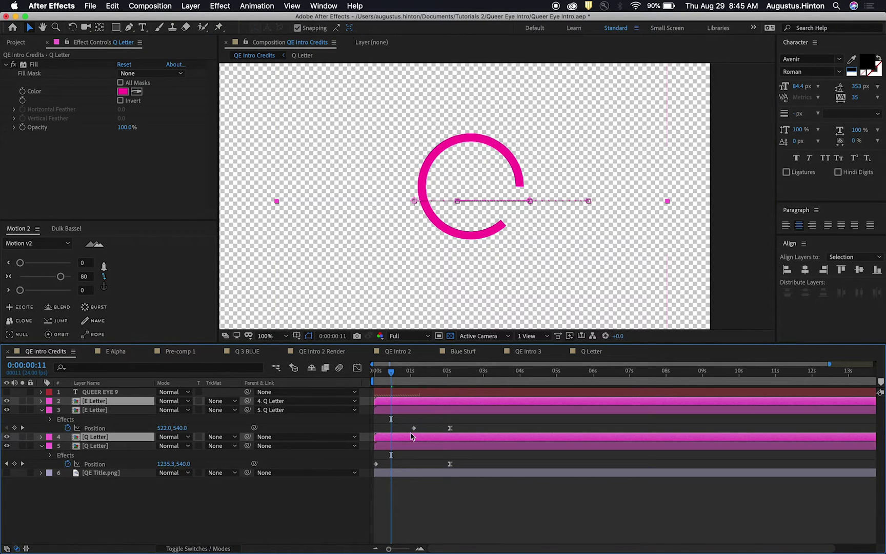
{"action": "scroll", "coordinate": [408, 436], "scroll_direction": "up", "scroll_amount": 4}
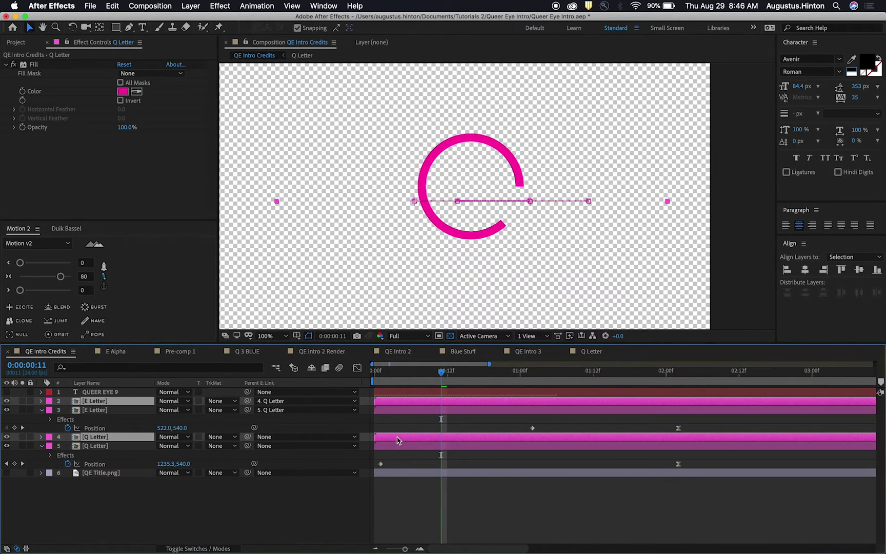
Shift the duplicated E and Q Letter pair two frames later, and add a third pair another two frames later.
{"action": "mouse_move", "coordinate": [398, 440]}
{"action": "left_mouse_down"}
{"action": "mouse_move", "coordinate": [410, 437]}
{"action": "mouse_move", "coordinate": [410, 450]}
{"action": "left_mouse_up"}
{"action": "key", "text": "super+d"}
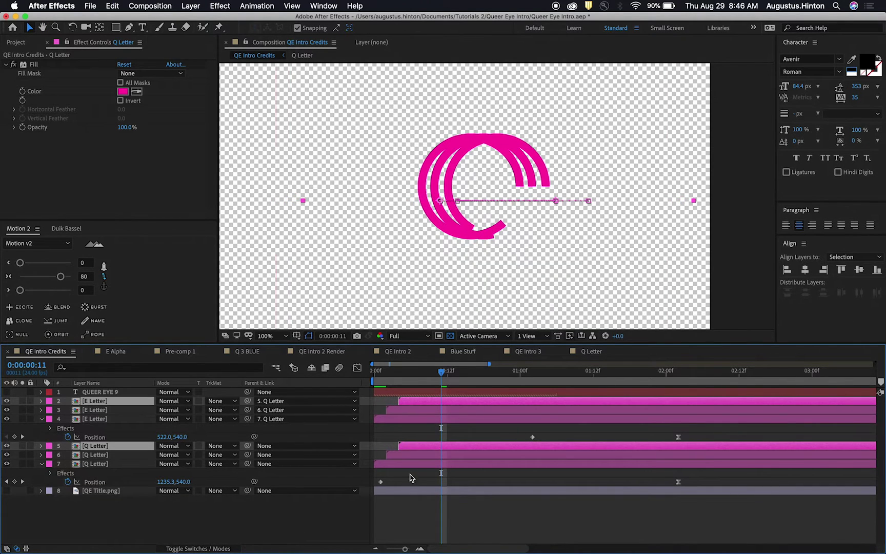
Set the label color of the latest-starting E and Q Letter pair to Cyan and of the middle pair to Yellow.
{"action": "left_click", "coordinate": [49, 404]}
{"action": "left_click", "coordinate": [77, 520]}
{"action": "left_click", "coordinate": [416, 410]}
{"action": "left_click", "coordinate": [405, 455], "text": "super"}
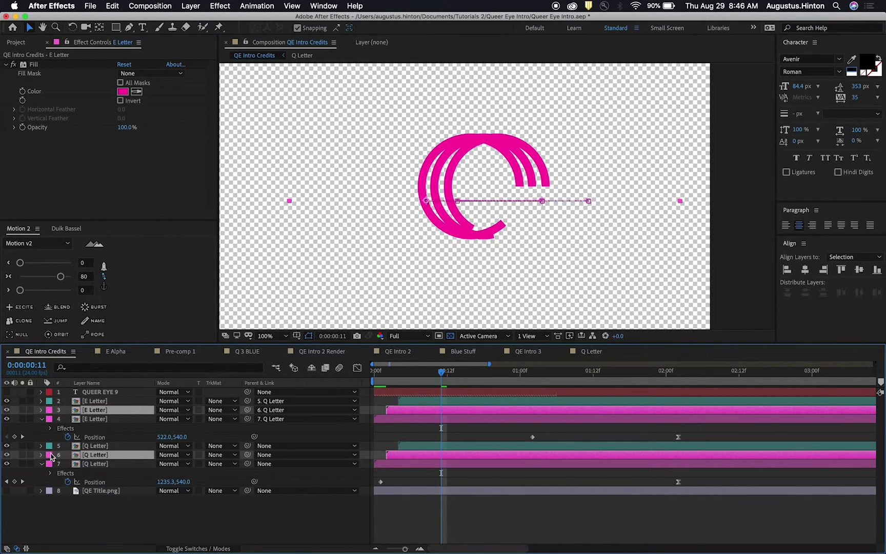
{"action": "left_click", "coordinate": [50, 454]}
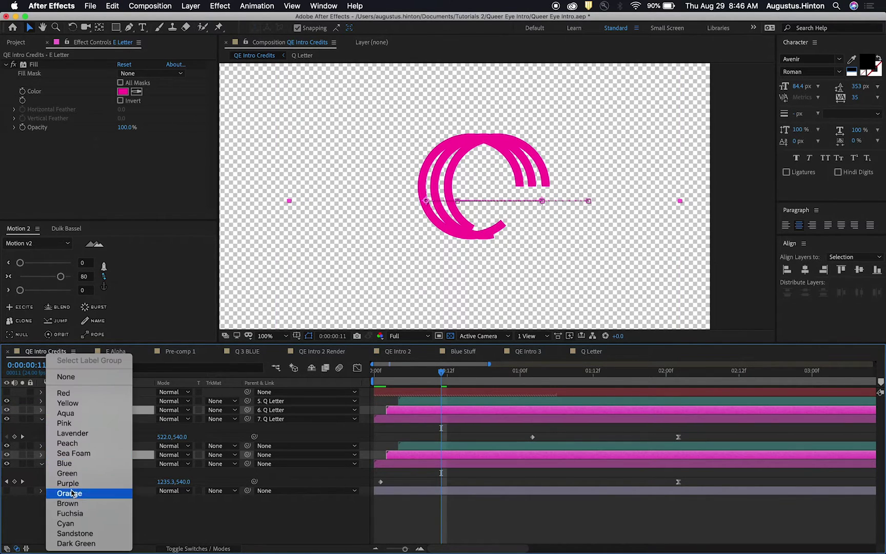
{"action": "left_click", "coordinate": [72, 403]}
{"action": "left_click", "coordinate": [502, 520]}
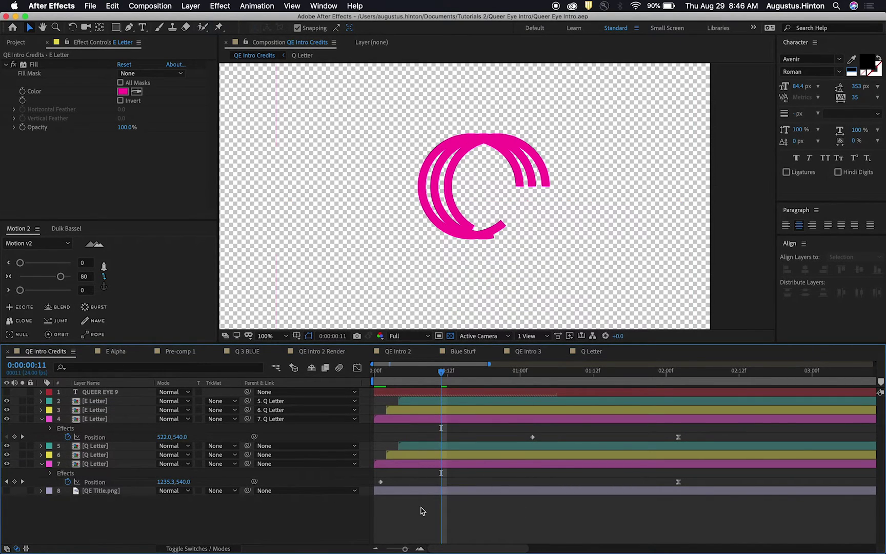
Change the yellow-labeled Q Letter's Fill color to yellow FFF300 and copy the Fill effect onto the matching E Letter.
{"action": "left_click", "coordinate": [409, 455]}
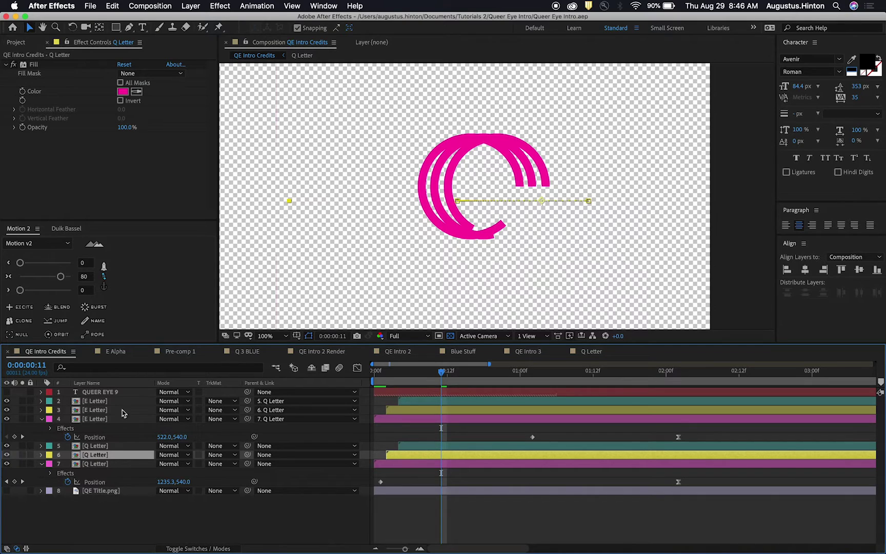
{"action": "left_click", "coordinate": [122, 93]}
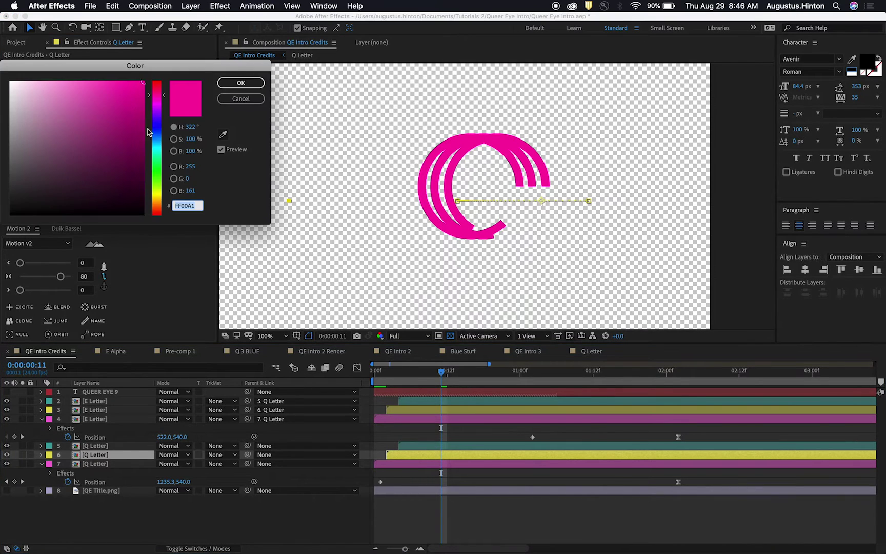
{"action": "left_click", "coordinate": [161, 190]}
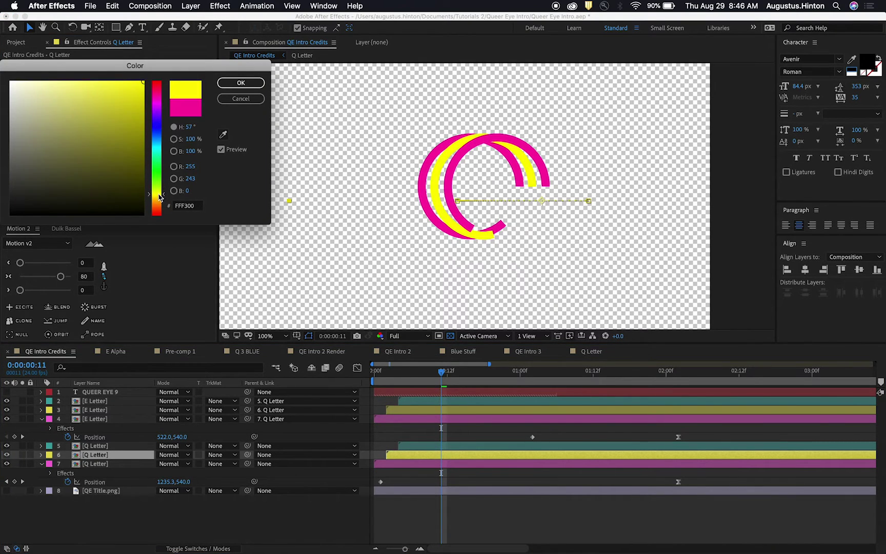
{"action": "left_click", "coordinate": [232, 84]}
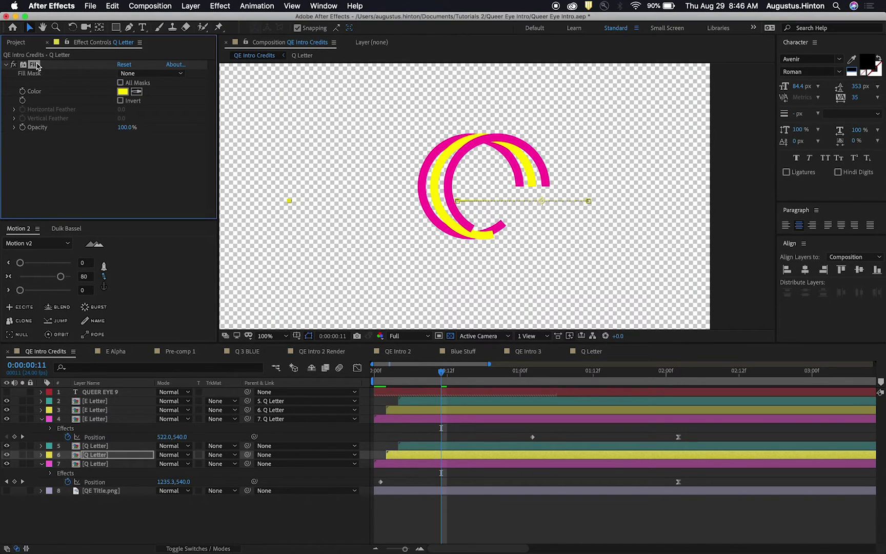
{"action": "left_click", "coordinate": [409, 428]}
{"action": "left_click", "coordinate": [407, 410]}
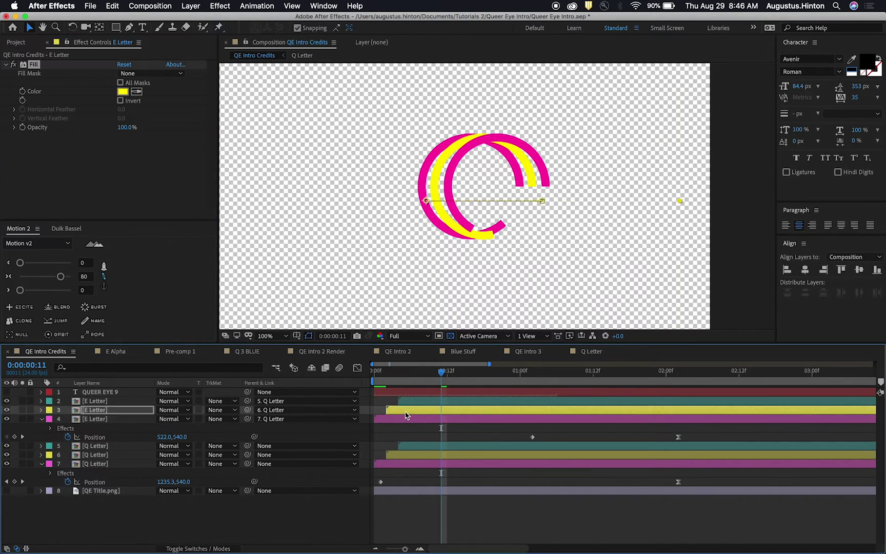
Change the cyan-labeled Q Letter's Fill color to cyan 00D4FF and copy the Fill effect onto the matching E Letter.
{"action": "left_click", "coordinate": [88, 450]}
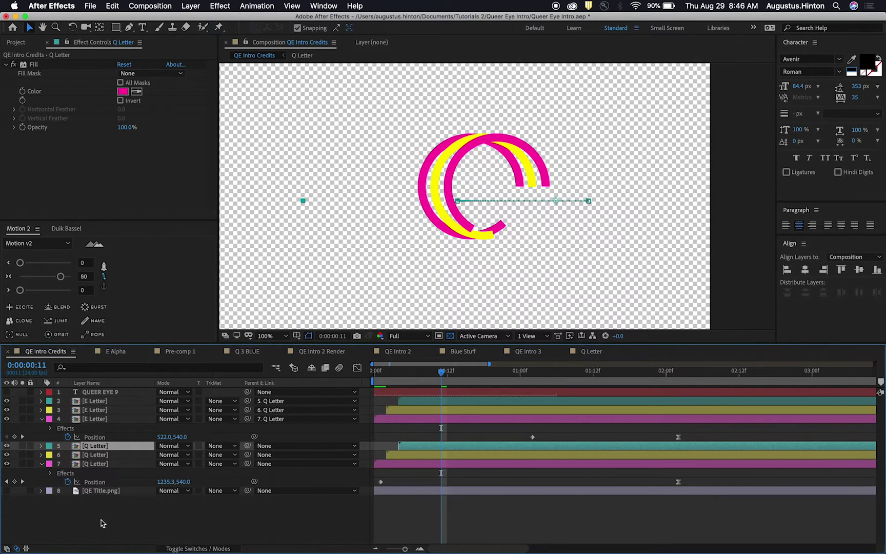
{"action": "left_click", "coordinate": [123, 94]}
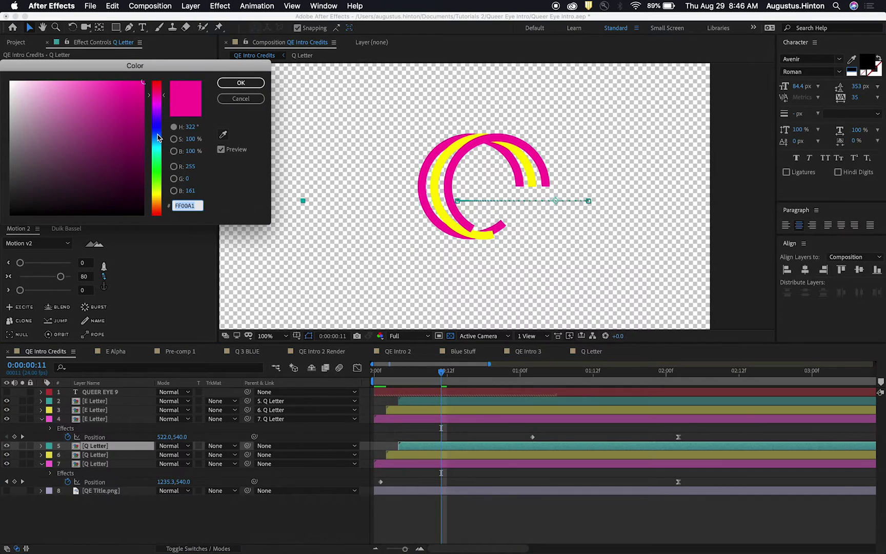
{"action": "left_click_drag", "start_coordinate": [157, 137], "coordinate": [157, 146]}
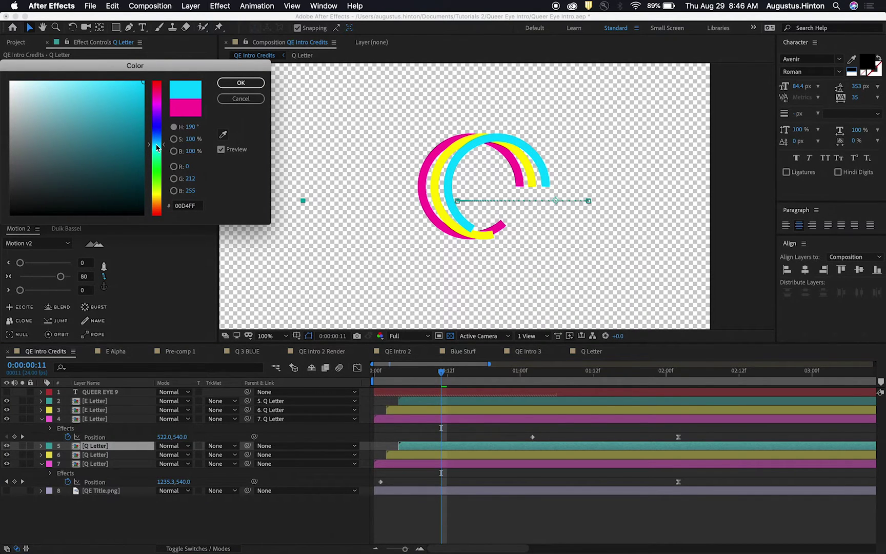
{"action": "left_click", "coordinate": [233, 83]}
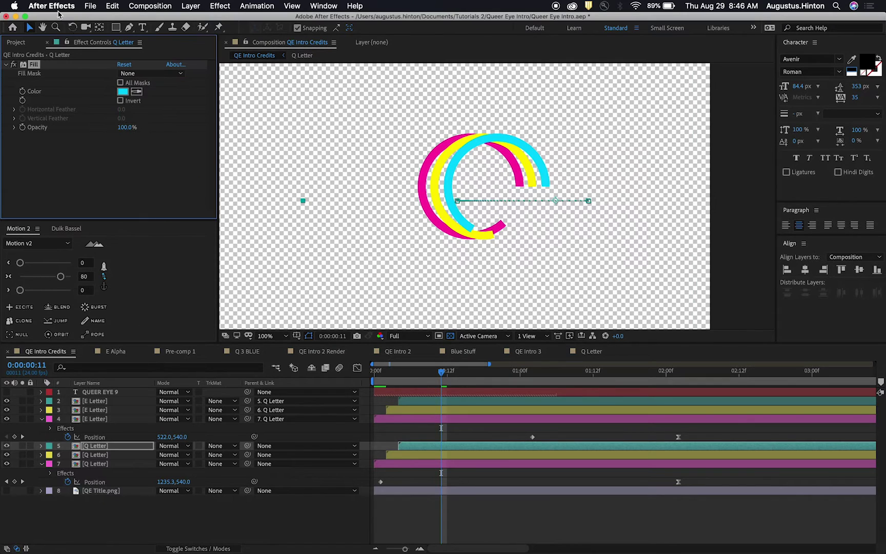
{"action": "left_click", "coordinate": [426, 402]}
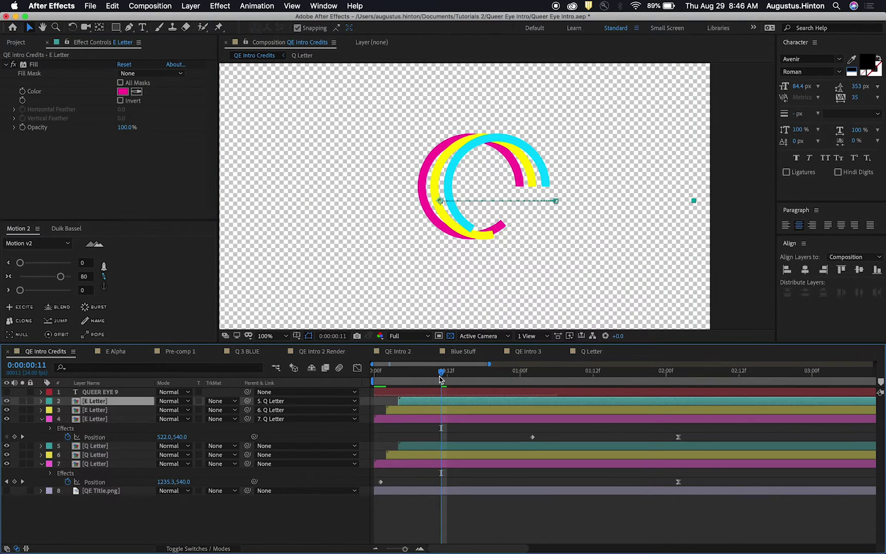
{"action": "key", "text": "super+v"}
Play back the staggered three-color letter animation and save the project.
{"action": "key", "text": "space"}
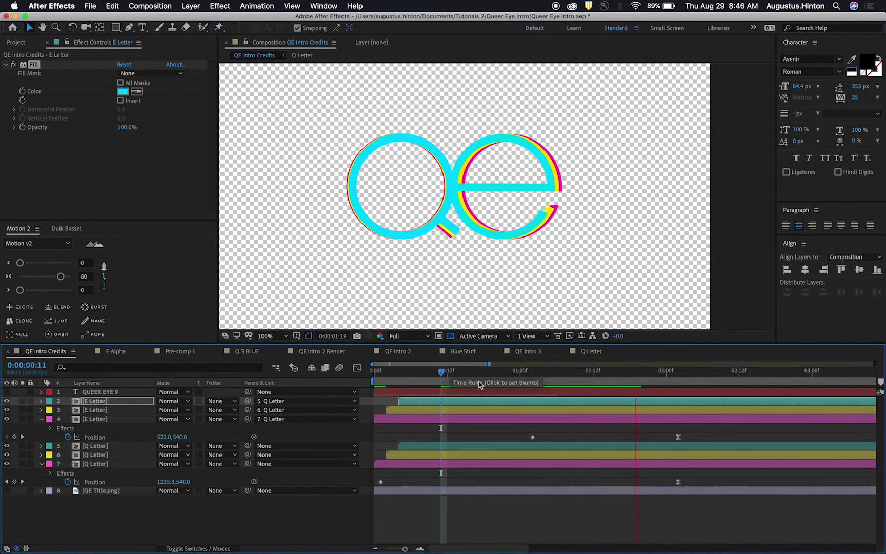
{"action": "key", "text": "space"}
{"action": "left_click_drag", "start_coordinate": [518, 378], "coordinate": [466, 378]}
{"action": "key", "text": "space"}
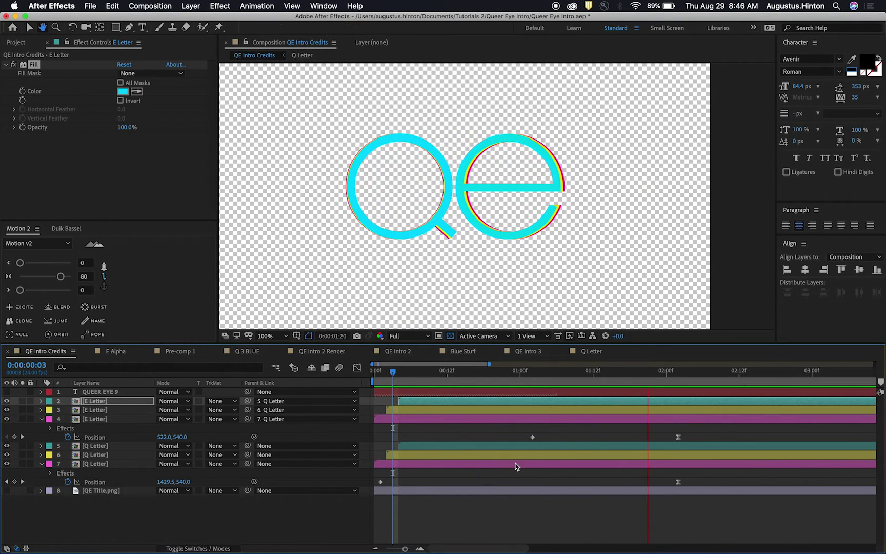
{"action": "key", "text": "super+s"}
{"action": "key", "text": "minus"}
{"action": "key", "text": "space"}
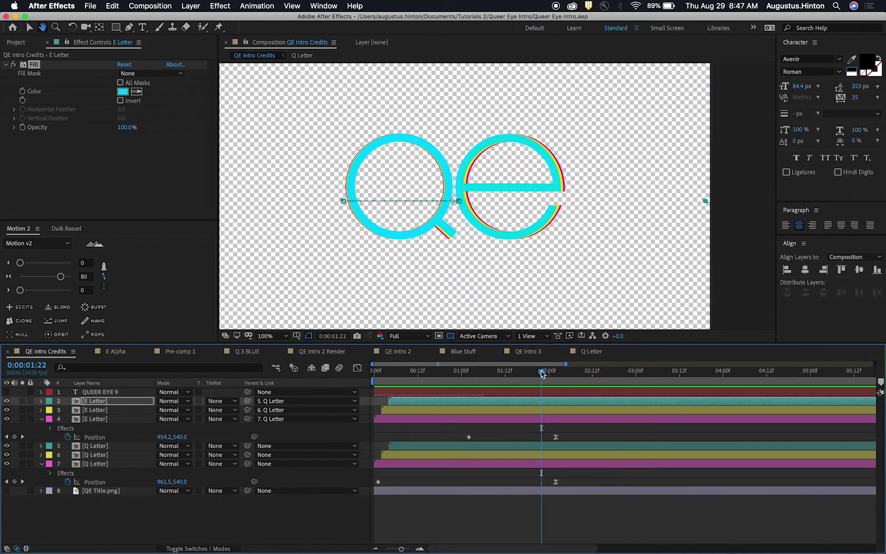
Set the blending mode of all six E and Q Letter layers to Multiply, checking at 0:00:01:02.
{"action": "left_click_drag", "start_coordinate": [541, 371], "coordinate": [469, 372]}
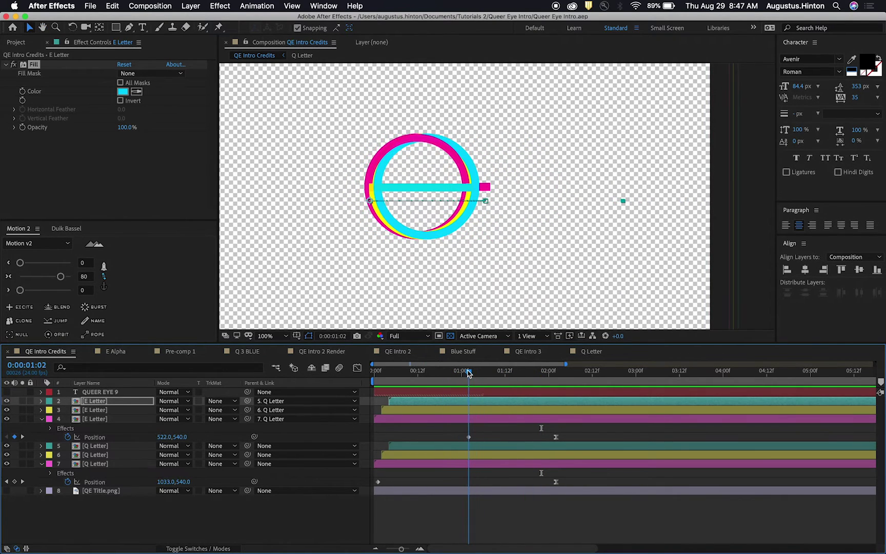
{"action": "left_click", "coordinate": [480, 464]}
{"action": "left_click", "coordinate": [486, 403], "text": "shift"}
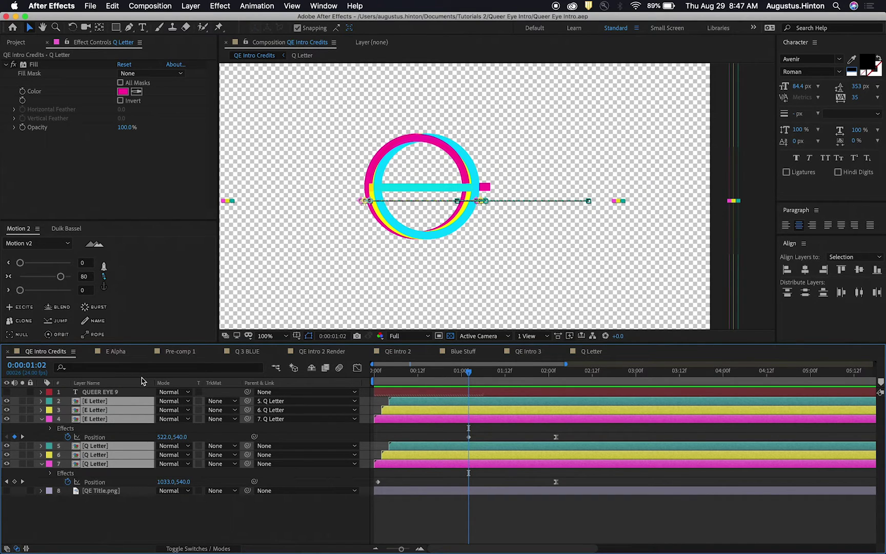
{"action": "left_click", "coordinate": [177, 401]}
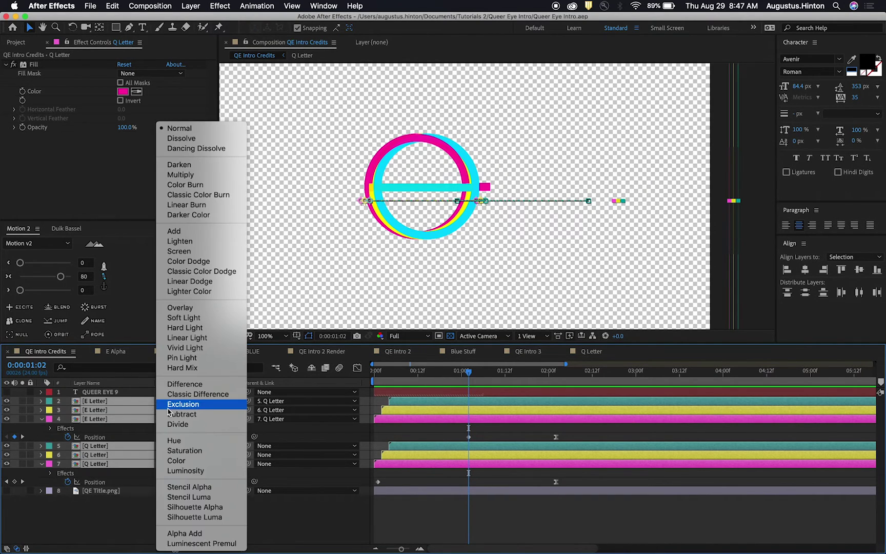
{"action": "left_click", "coordinate": [199, 175]}
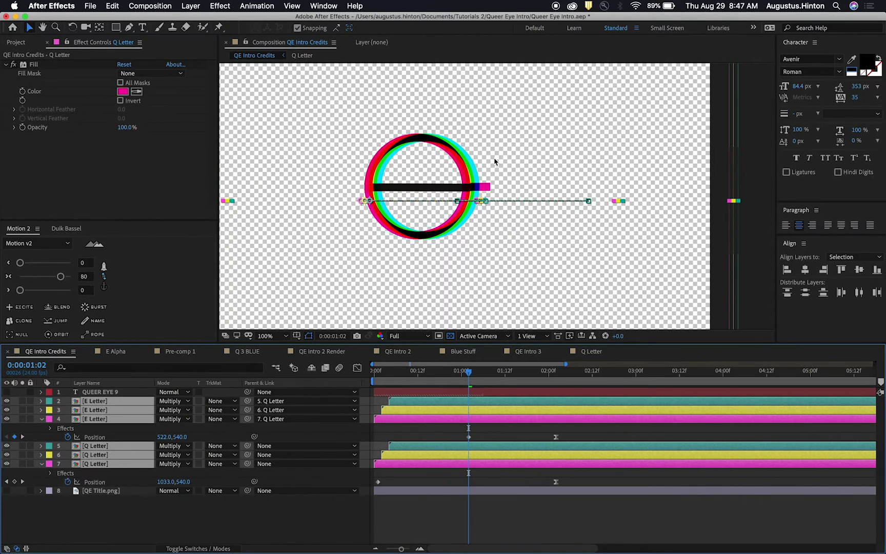
Play back and scrub the animation to examine how the multiplied letter colors overlap.
{"action": "scroll", "coordinate": [493, 162], "scroll_direction": "up", "scroll_amount": 1}
{"action": "key", "text": "space"}
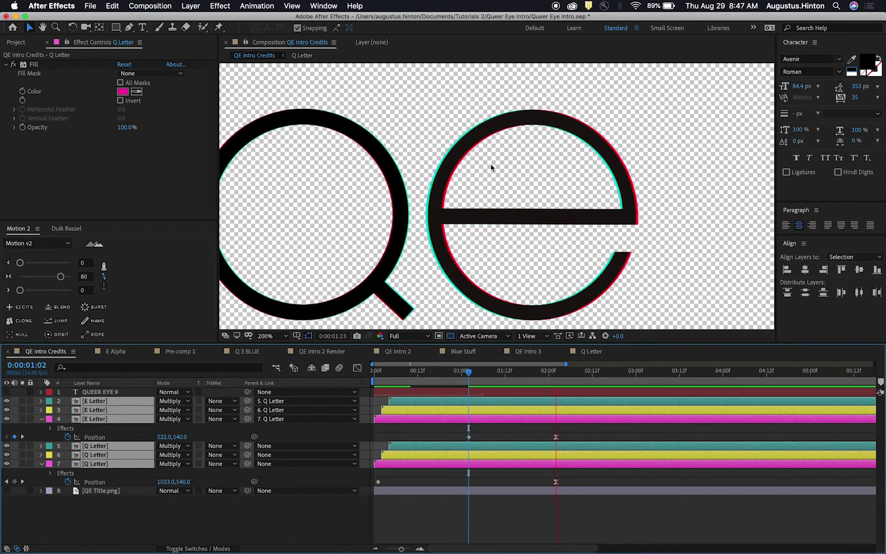
{"action": "key", "text": "space"}
{"action": "left_click_drag", "start_coordinate": [488, 371], "coordinate": [553, 369]}
{"action": "scroll", "coordinate": [501, 230], "scroll_direction": "down", "scroll_amount": 4}
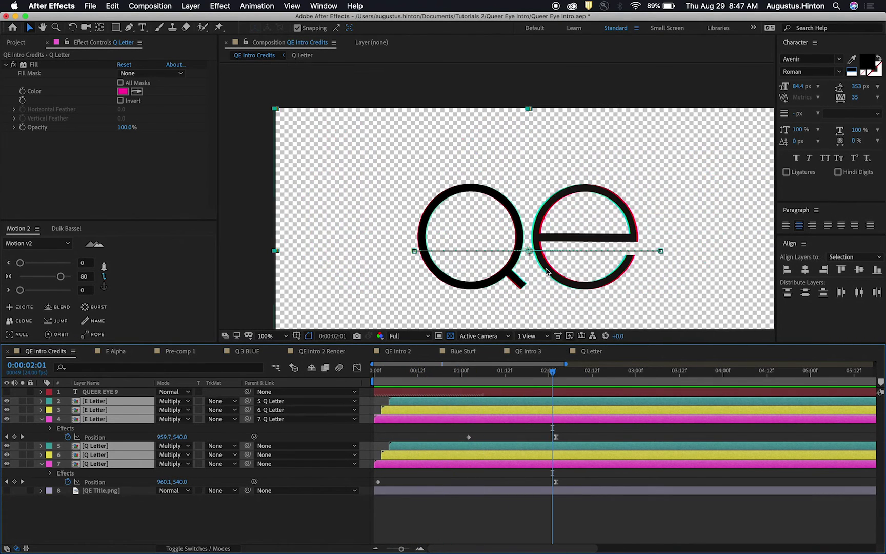
{"action": "scroll", "coordinate": [501, 230], "scroll_direction": "up", "scroll_amount": 3}
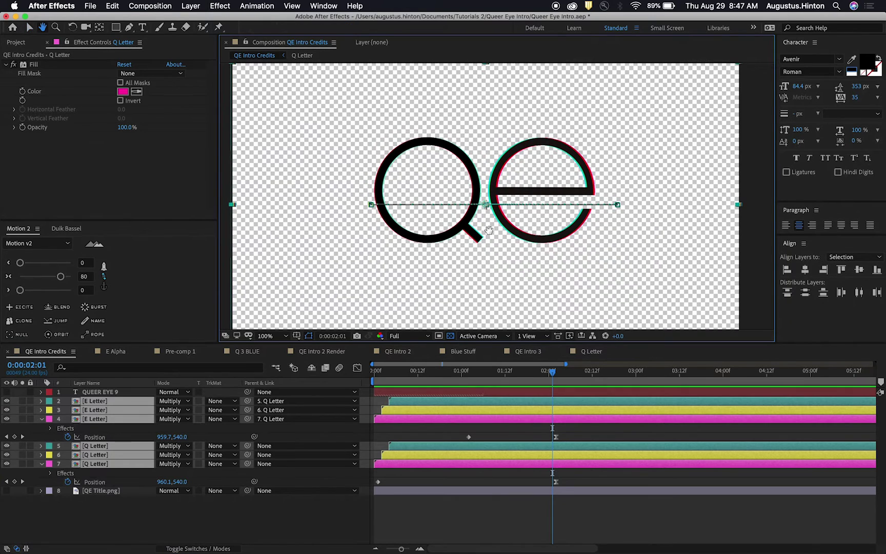
{"action": "left_click", "coordinate": [488, 504]}
{"action": "left_click_drag", "start_coordinate": [501, 368], "coordinate": [436, 370]}
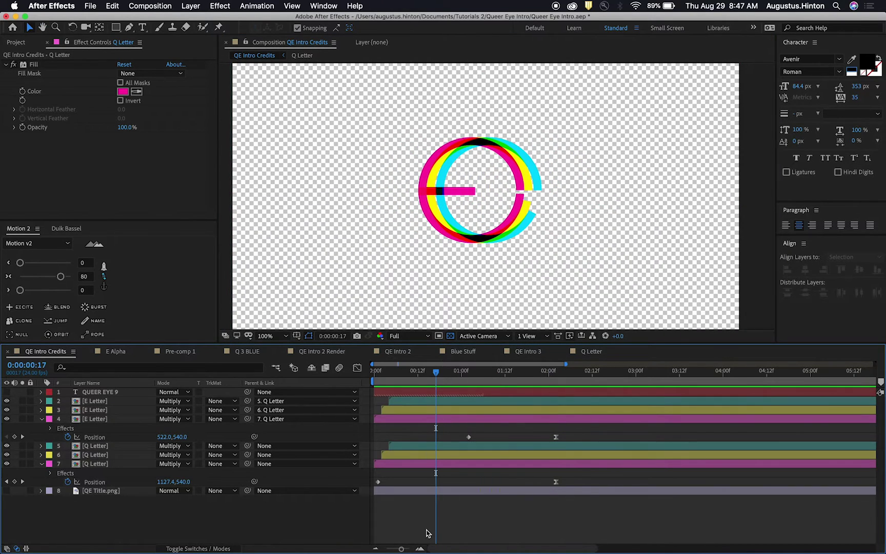
Add a white 1920 x 1080 px solid, place it beneath all other layers as the background and lock it.
{"action": "key", "text": "super+y"}
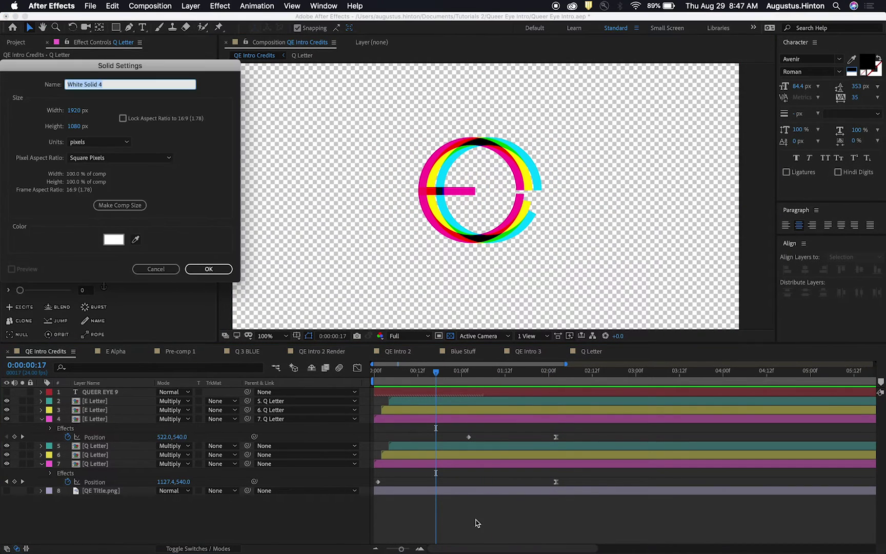
{"action": "left_click", "coordinate": [207, 270]}
{"action": "left_click_drag", "start_coordinate": [140, 397], "coordinate": [138, 508]}
{"action": "left_click", "coordinate": [31, 499]}
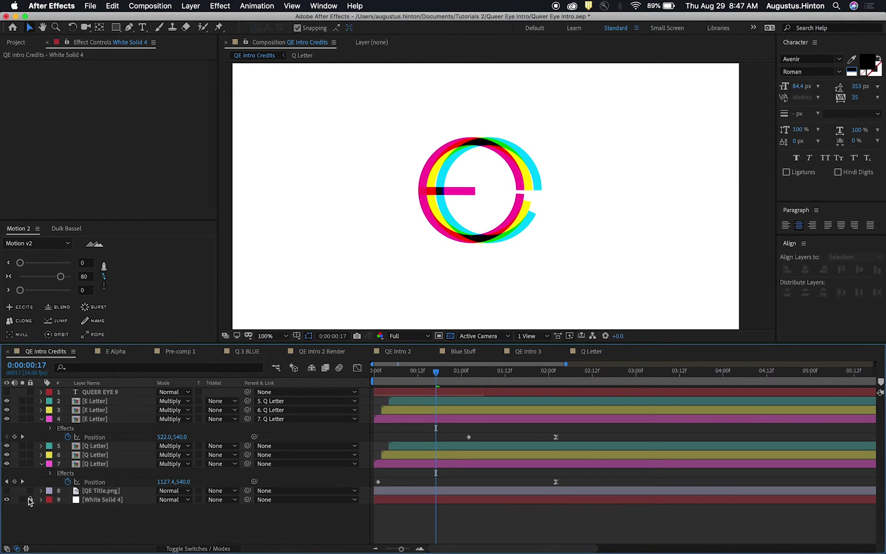
Play the animation from the start and scrub around the one-second mark to examine where the E's crossbar and the Q's tail switch.
{"action": "scroll", "coordinate": [508, 201], "scroll_direction": "up", "scroll_amount": 2}
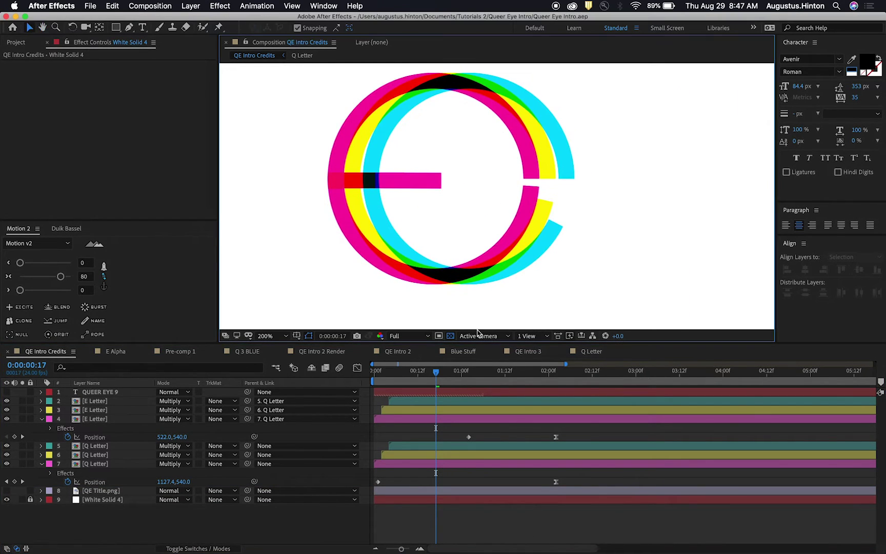
{"action": "left_click", "coordinate": [370, 369]}
{"action": "key", "text": "space"}
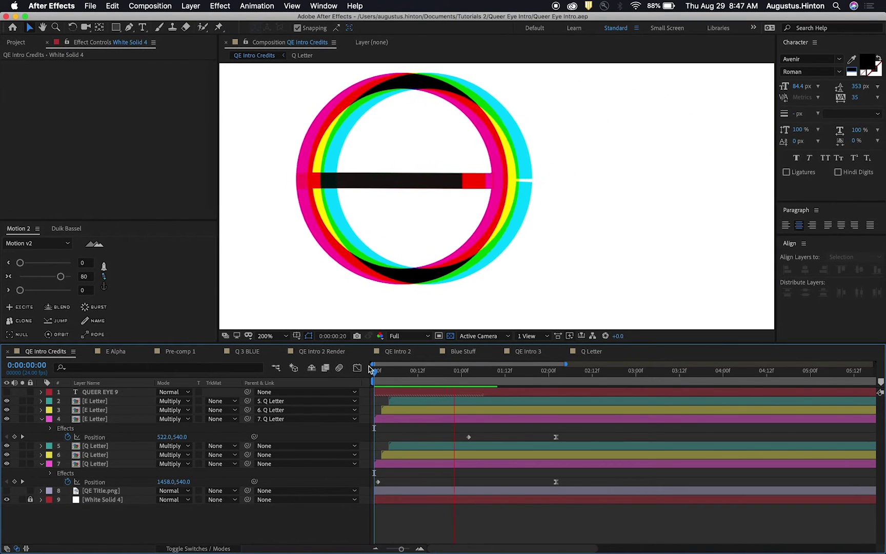
{"action": "left_click_drag", "start_coordinate": [370, 370], "coordinate": [454, 379]}
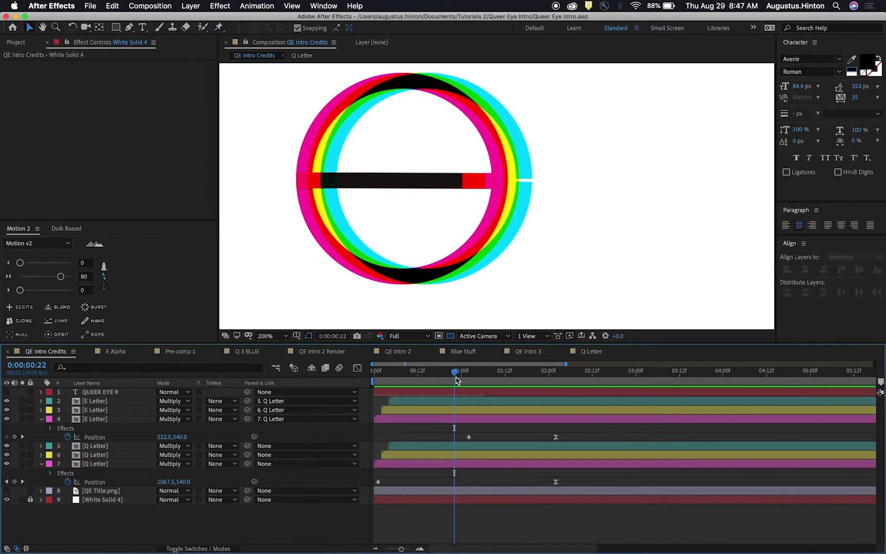
{"action": "left_click_drag", "start_coordinate": [455, 372], "coordinate": [472, 372]}
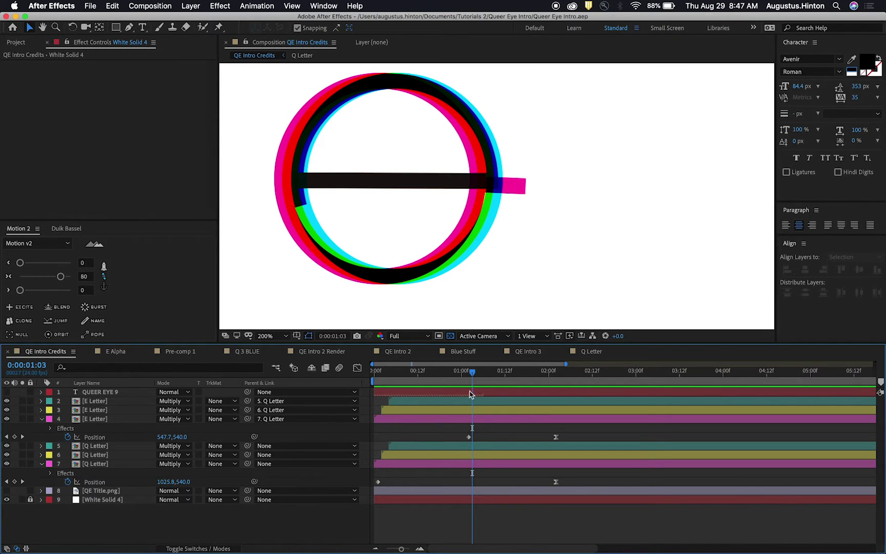
{"action": "left_click_drag", "start_coordinate": [472, 375], "coordinate": [463, 376]}
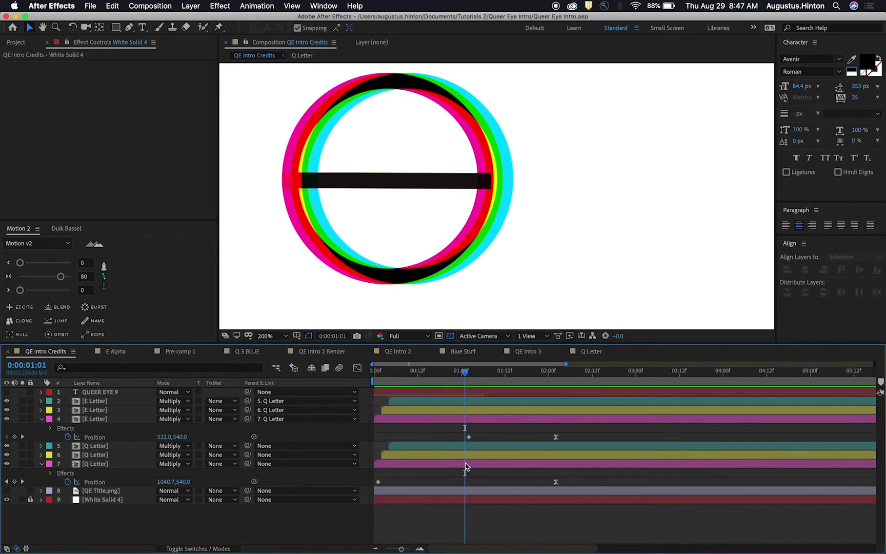
{"action": "left_click", "coordinate": [466, 463]}
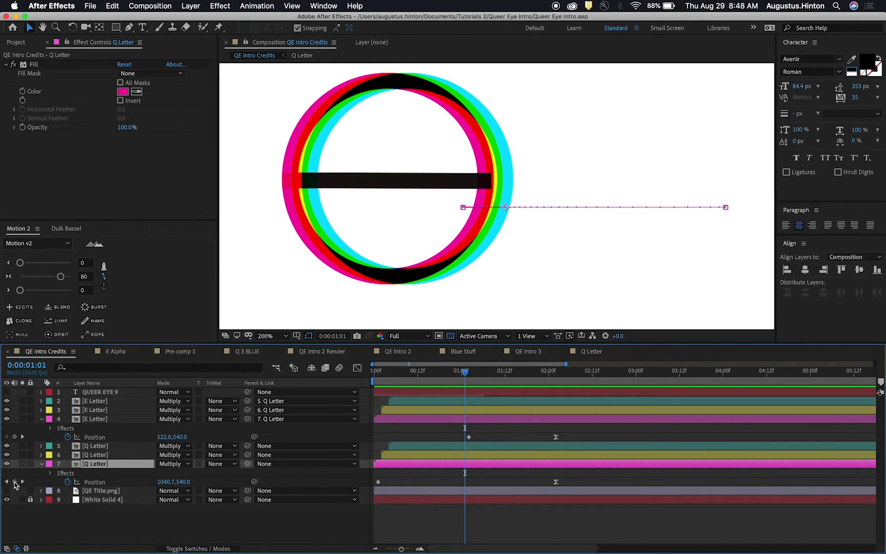
{"action": "left_click_drag", "start_coordinate": [466, 373], "coordinate": [461, 373]}
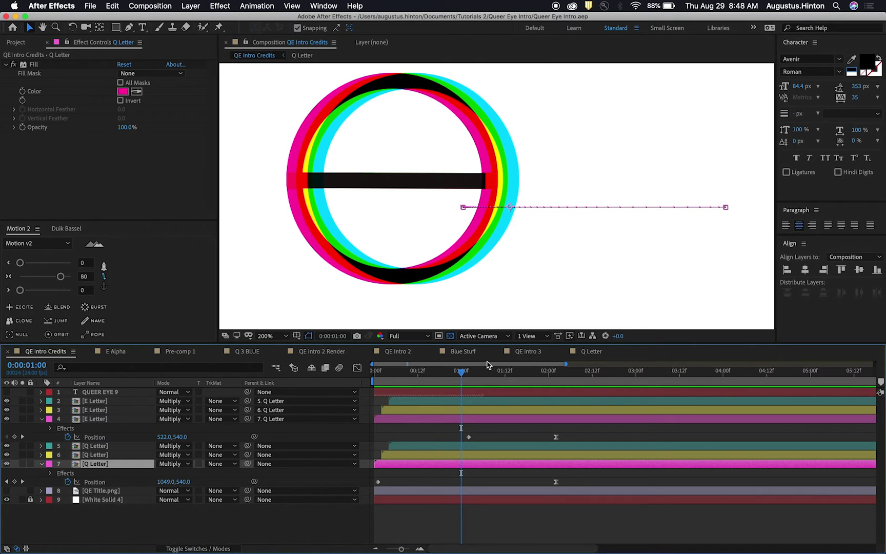
{"action": "left_click_drag", "start_coordinate": [469, 375], "coordinate": [469, 372]}
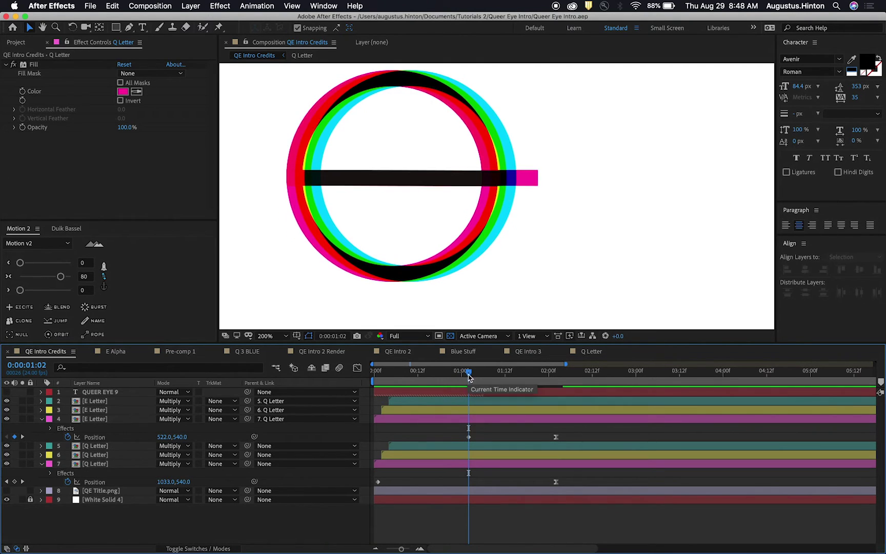
Add an Auto Bezier Position keyframe to the pink Q Letter layer at 0:00:01:01, without keeping one at 0:00:01:02.
{"action": "left_click", "coordinate": [469, 465]}
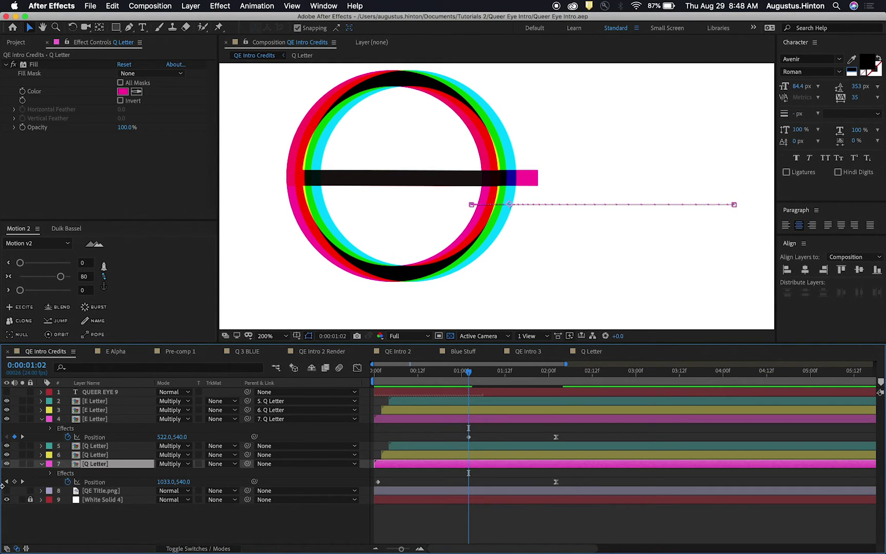
{"action": "left_click", "coordinate": [18, 482]}
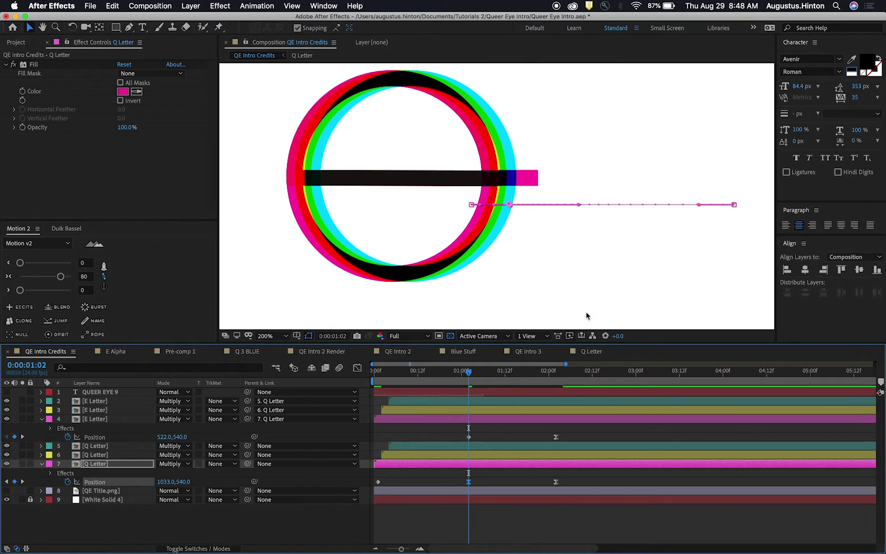
{"action": "left_click_drag", "start_coordinate": [468, 375], "coordinate": [466, 376]}
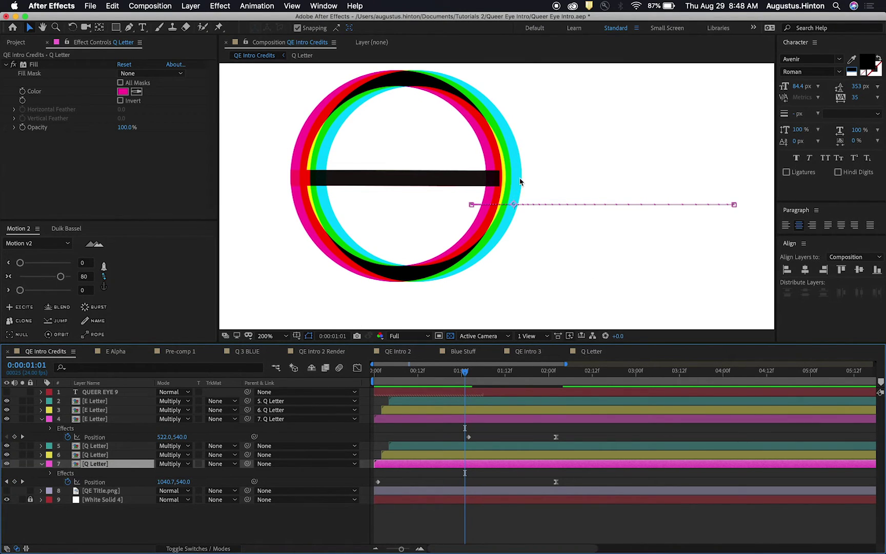
{"action": "left_click", "coordinate": [15, 481]}
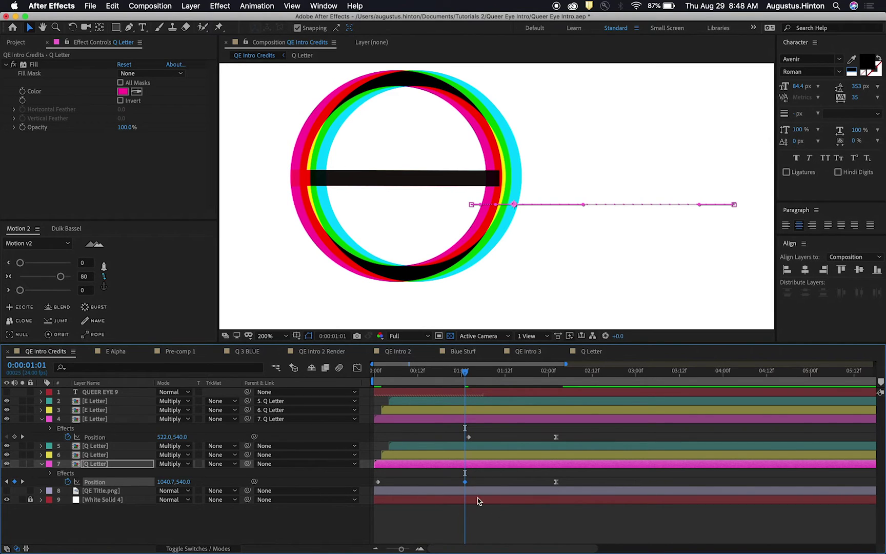
{"action": "mouse_move", "coordinate": [467, 487]}
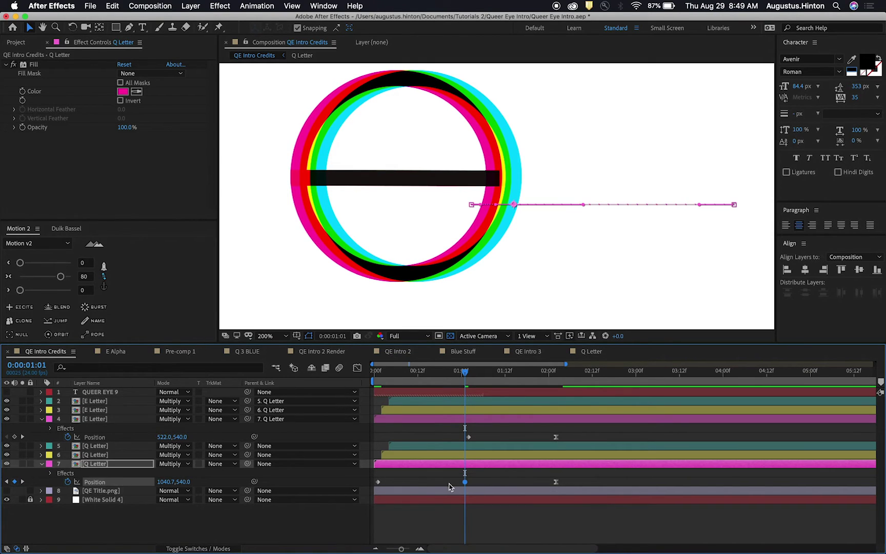
Paste the pink Q's Position keyframe onto the yellow and cyan Q Letter layers at 0:00:01:01 and reveal all three layers' keyframes.
{"action": "left_click", "coordinate": [481, 456]}
{"action": "left_click", "coordinate": [479, 445], "text": "shift"}
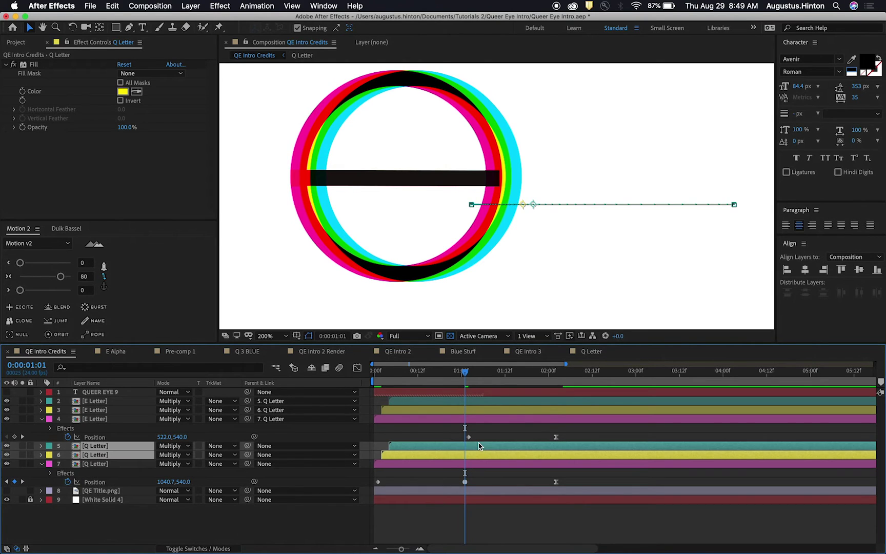
{"action": "key", "text": "super+v"}
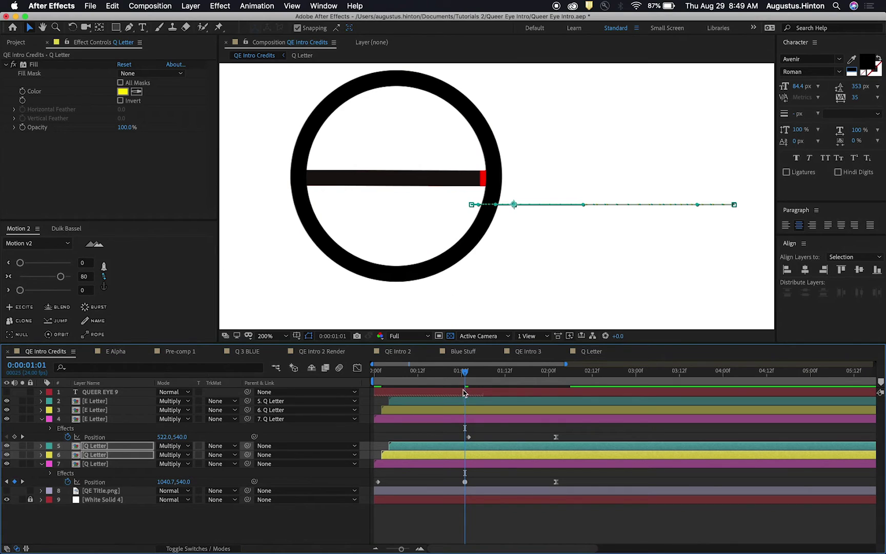
{"action": "left_click", "coordinate": [497, 464], "text": "shift"}
{"action": "key", "text": "u"}
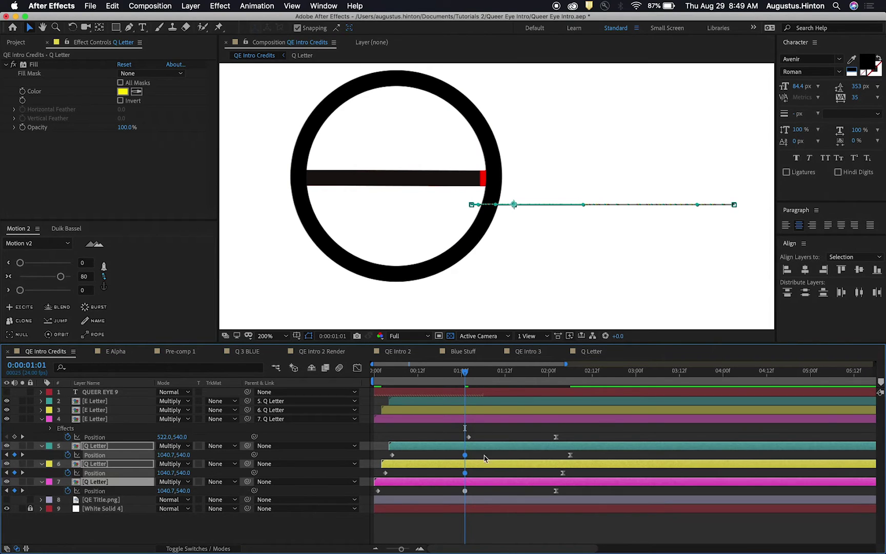
Play the animation from the start and scrub past one second to examine how the aligned Q layers move into place.
{"action": "key", "text": "equal"}
{"action": "scroll", "coordinate": [473, 483], "scroll_direction": "left", "scroll_amount": 3}
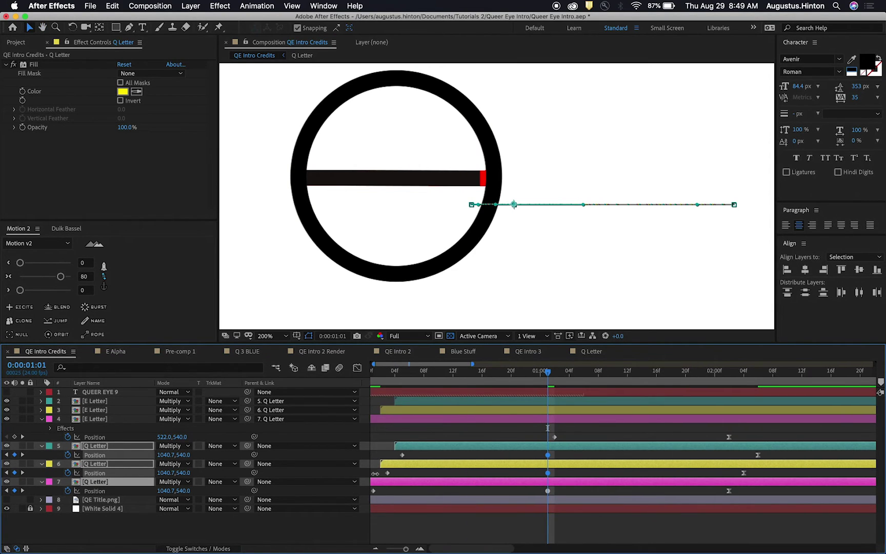
{"action": "key", "text": "space"}
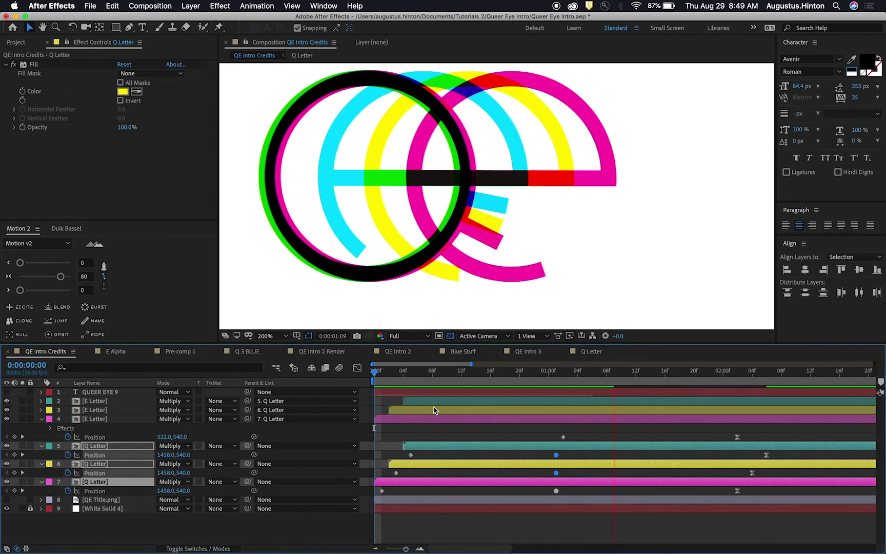
{"action": "key", "text": "space"}
{"action": "left_click_drag", "start_coordinate": [643, 456], "coordinate": [594, 456]}
{"action": "left_click_drag", "start_coordinate": [516, 374], "coordinate": [470, 376]}
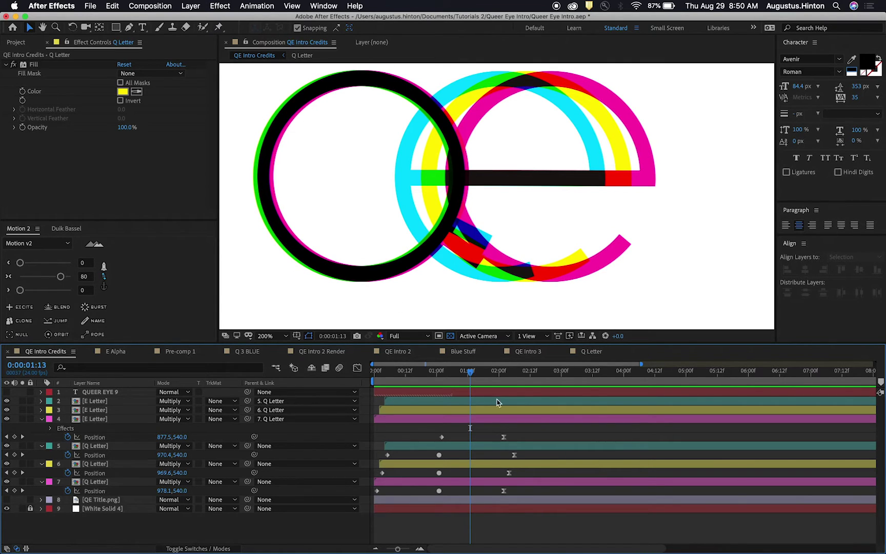
Move the final Position keyframes of the yellow and pink Q layers into line with the cyan Q's final keyframe, and preview it.
{"action": "scroll", "coordinate": [518, 468], "scroll_direction": "up", "scroll_amount": 1}
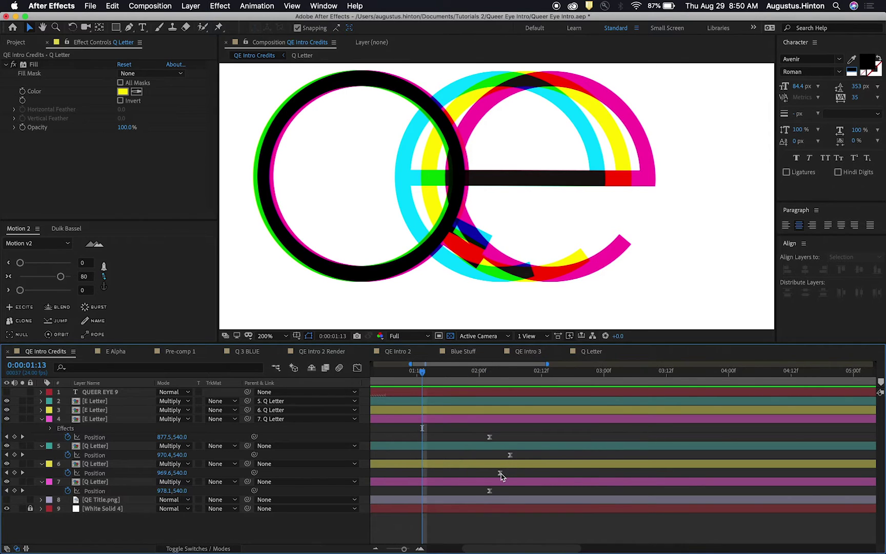
{"action": "left_click_drag", "start_coordinate": [501, 472], "coordinate": [509, 491]}
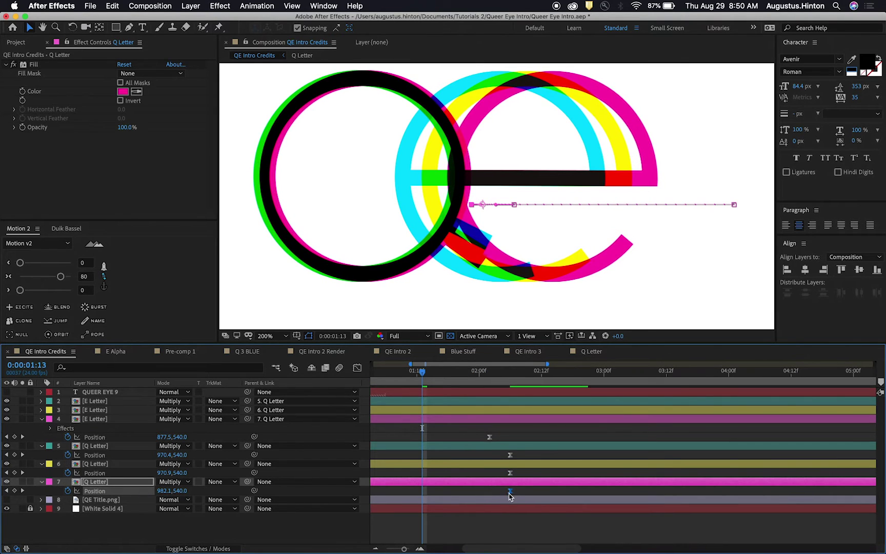
{"action": "left_click_drag", "start_coordinate": [480, 447], "coordinate": [564, 455]}
{"action": "key", "text": "space"}
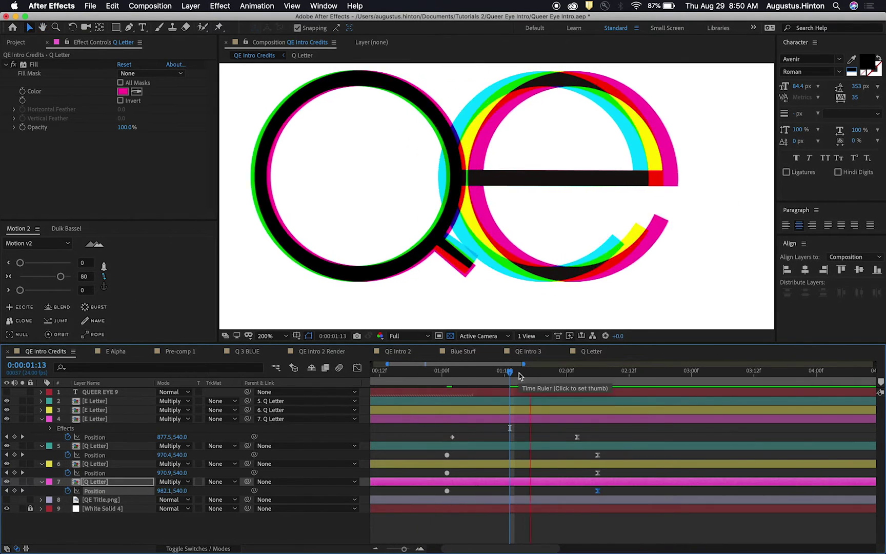
Apply Motion v2 easing of 80 to the final Position keyframes of all three Q Letter layers.
{"action": "left_click_drag", "start_coordinate": [519, 376], "coordinate": [483, 374]}
{"action": "left_click_drag", "start_coordinate": [614, 452], "coordinate": [585, 495]}
{"action": "left_click", "coordinate": [60, 277]}
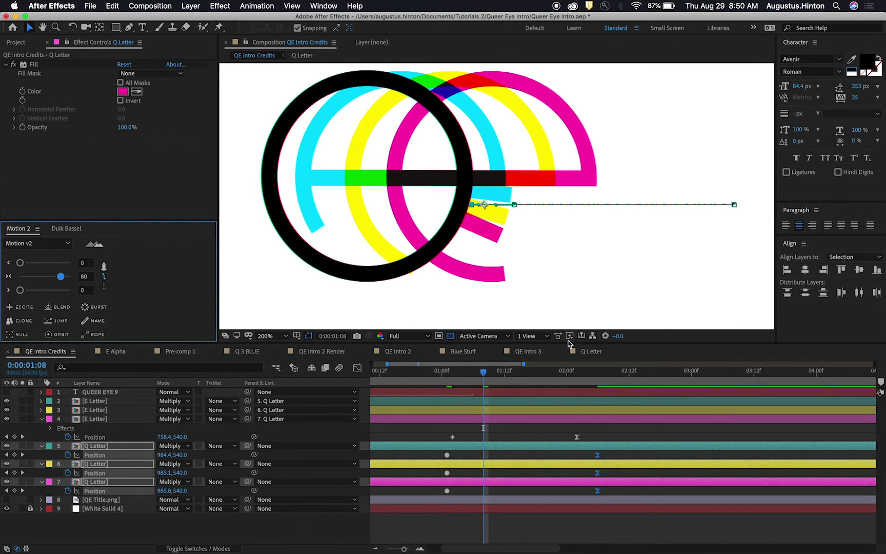
Play back the animation from around half a second to examine how the Q and E layers settle into the logo.
{"action": "left_click", "coordinate": [547, 287]}
{"action": "key", "text": "space"}
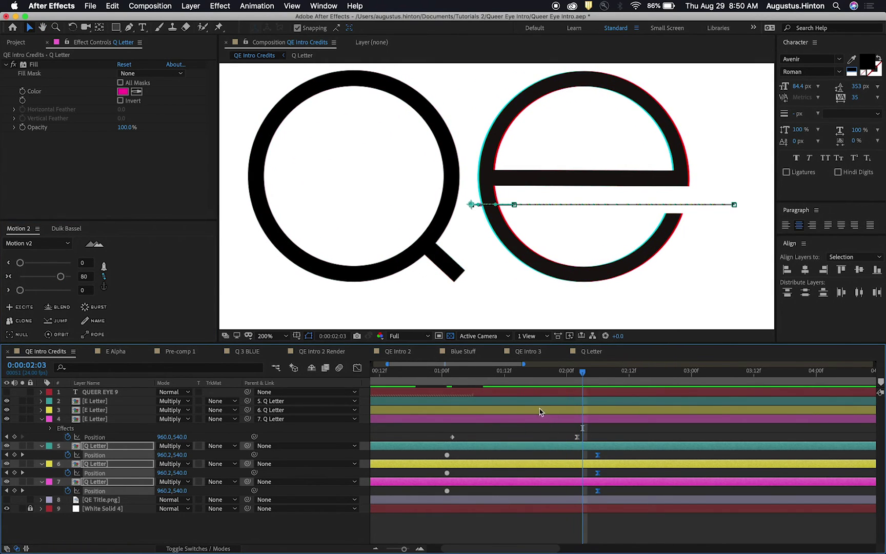
{"action": "key", "text": "minus"}
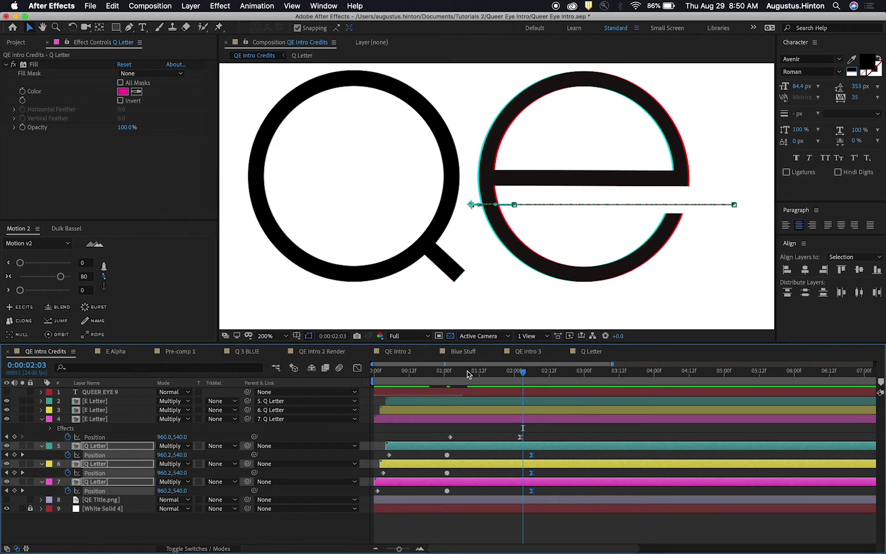
{"action": "left_click_drag", "start_coordinate": [469, 371], "coordinate": [416, 374]}
{"action": "key", "text": "space"}
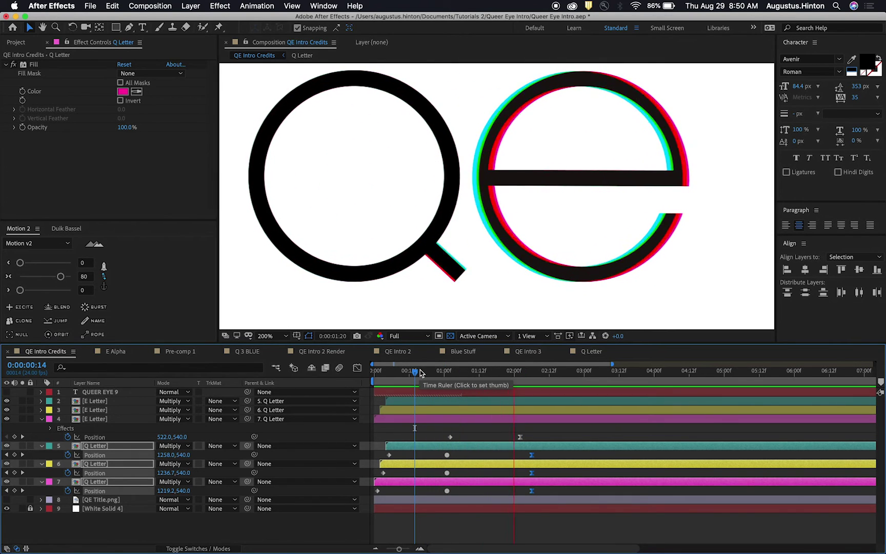
{"action": "key", "text": "space"}
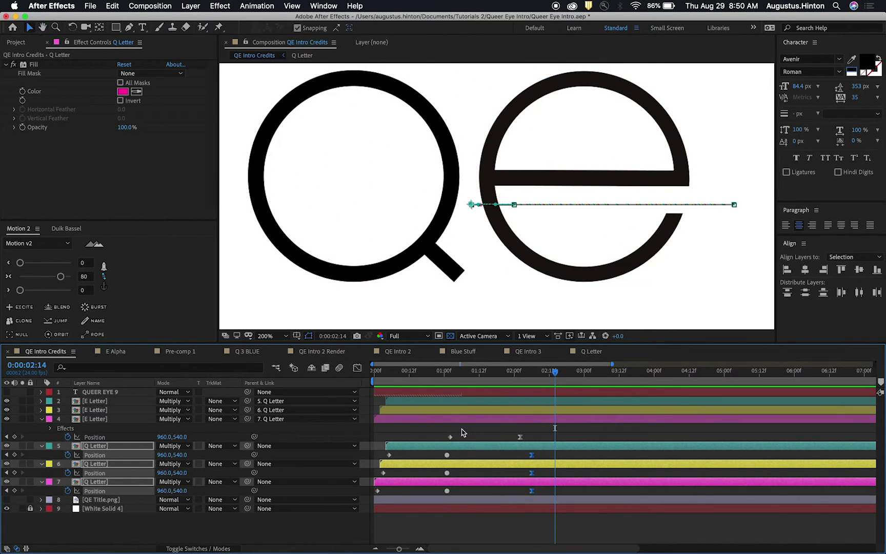
{"action": "key", "text": "equal"}
{"action": "left_click_drag", "start_coordinate": [464, 432], "coordinate": [603, 453]}
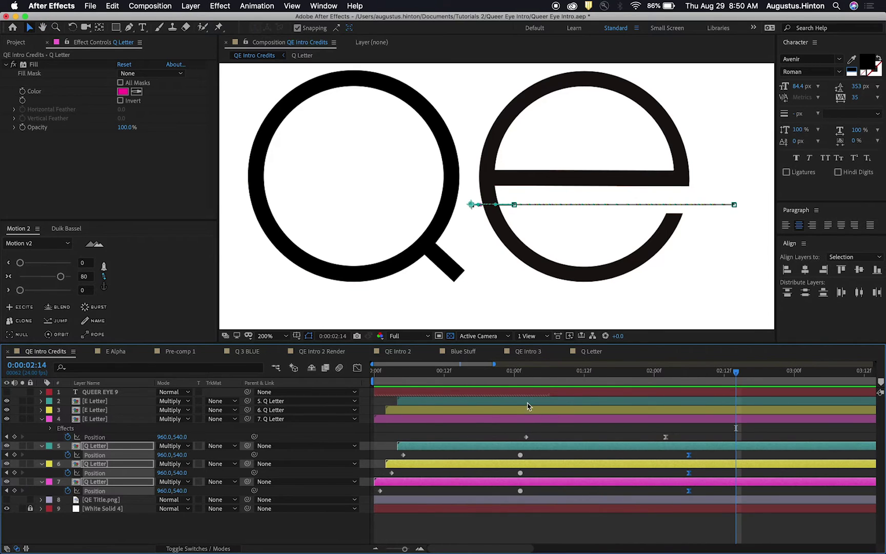
Duplicate all six E and Q Letter layers and stack the duplicates together above the originals.
{"action": "left_click", "coordinate": [527, 404]}
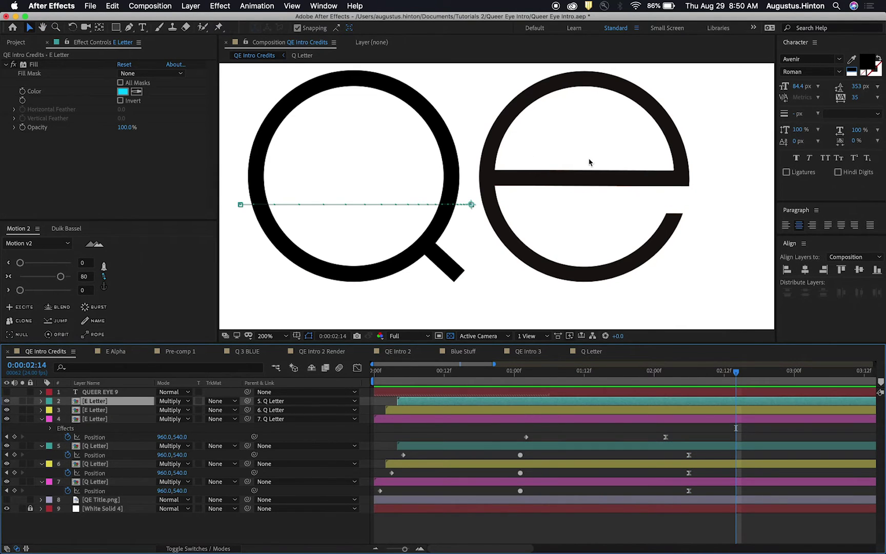
{"action": "left_click", "coordinate": [462, 370]}
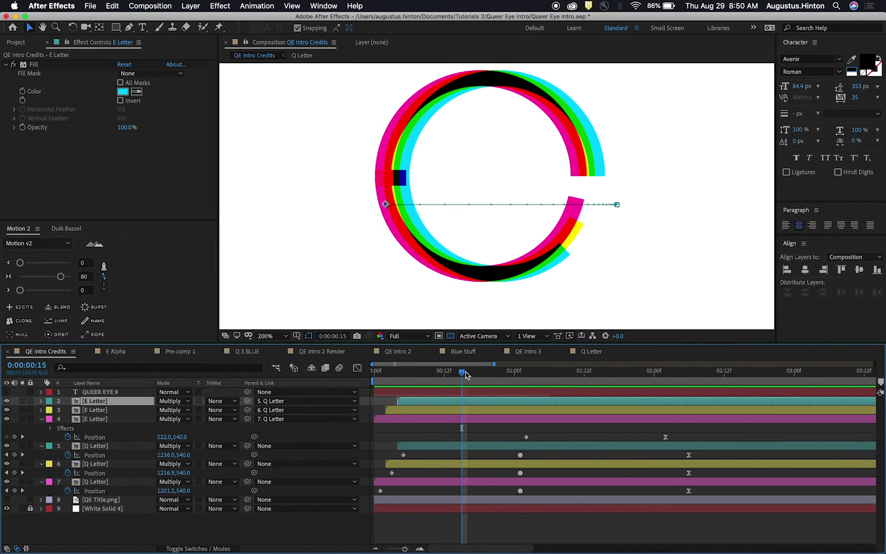
{"action": "left_click_drag", "start_coordinate": [466, 372], "coordinate": [625, 370]}
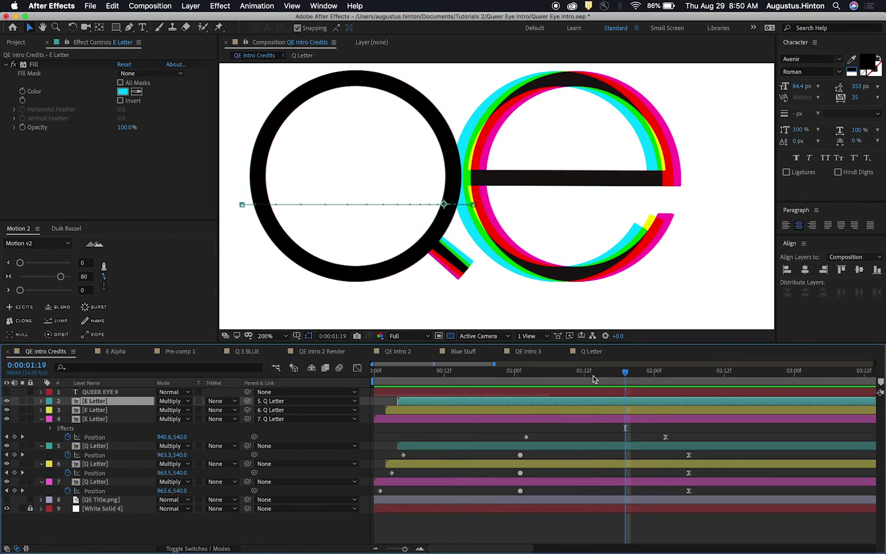
{"action": "left_click", "coordinate": [554, 482], "text": "shift"}
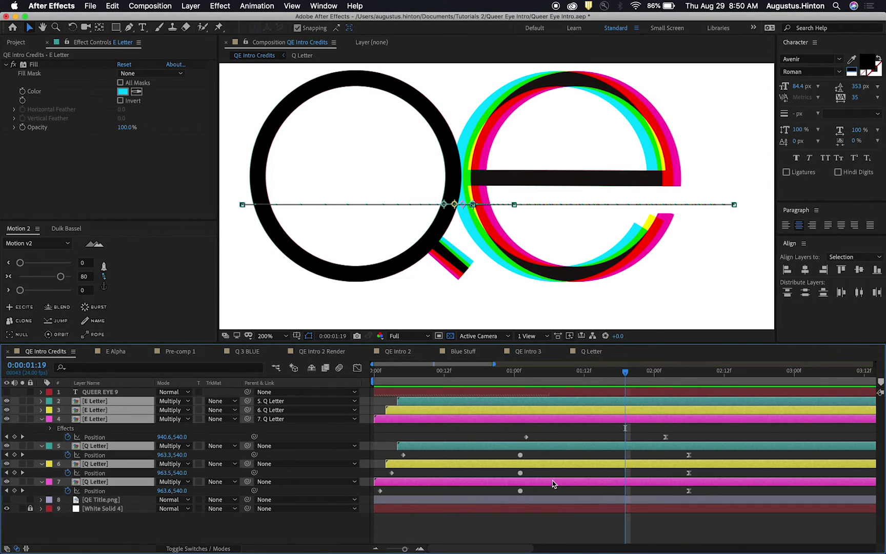
{"action": "key", "text": "super+d"}
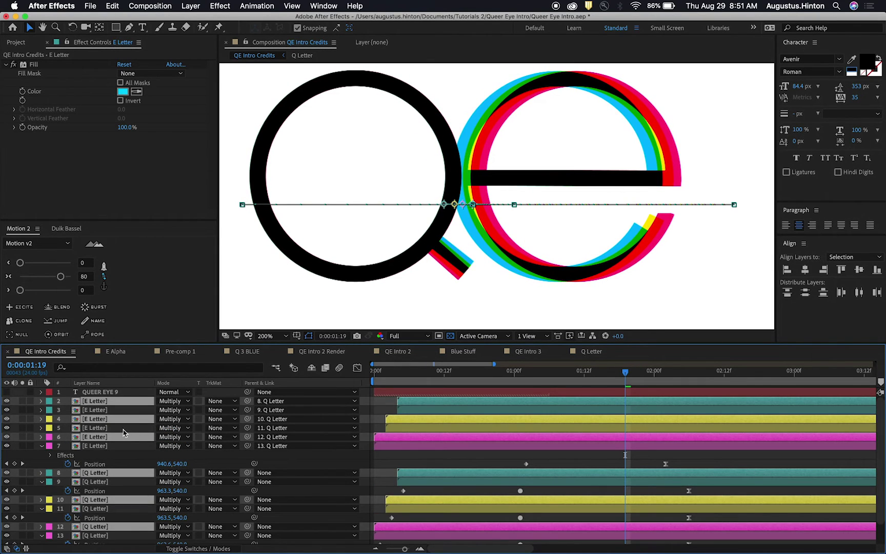
{"action": "left_click_drag", "start_coordinate": [123, 440], "coordinate": [123, 405]}
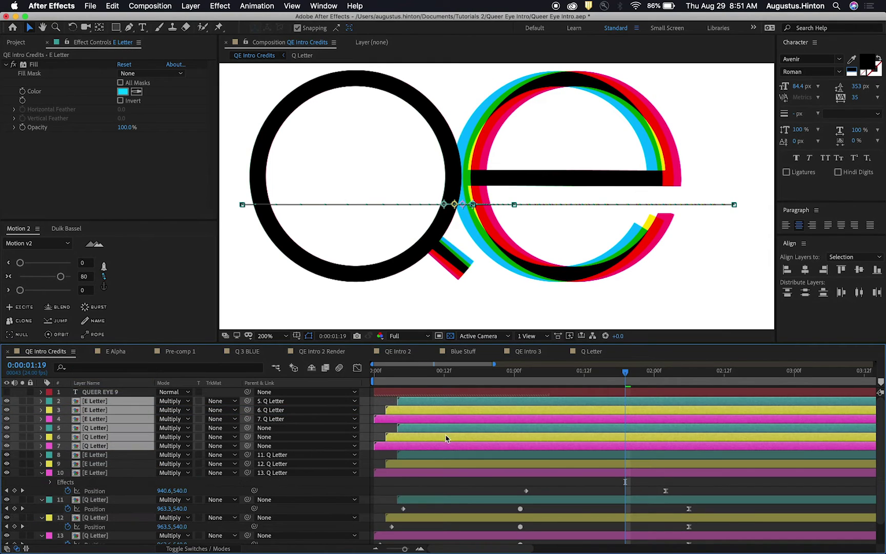
Shift the six duplicated letter layers later in time so that the pink pair starts at 0:00:00:07.
{"action": "key", "text": "minus"}
{"action": "scroll", "coordinate": [432, 466], "scroll_direction": "down", "scroll_amount": 3}
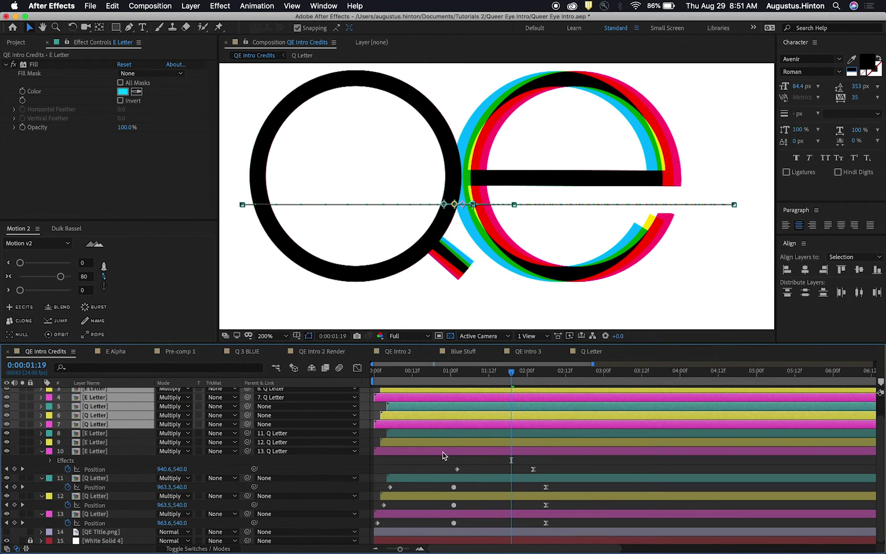
{"action": "scroll", "coordinate": [444, 450], "scroll_direction": "up", "scroll_amount": 1}
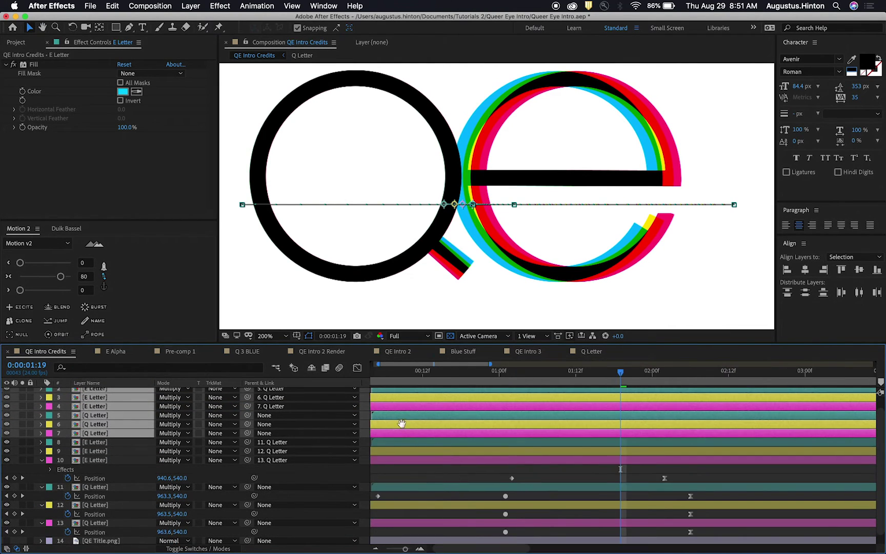
{"action": "key", "text": "equal"}
{"action": "scroll", "coordinate": [436, 433], "scroll_direction": "up", "scroll_amount": 1}
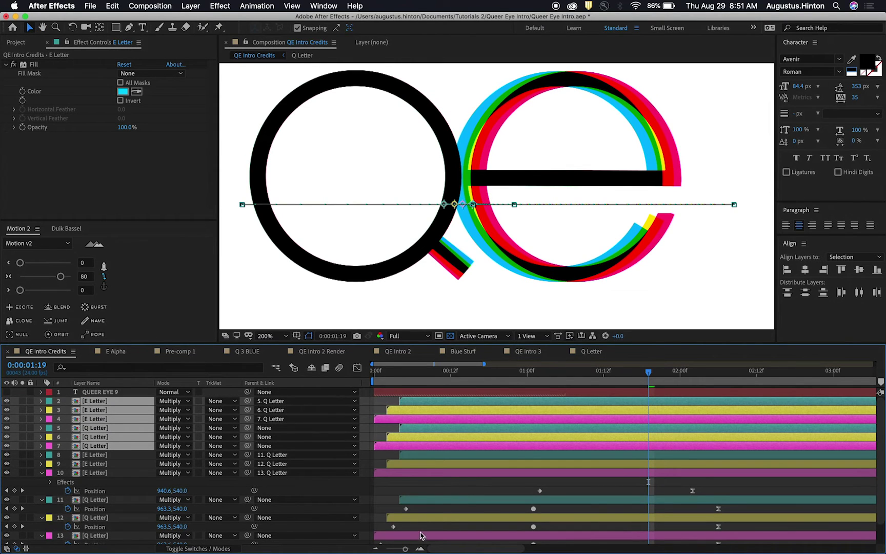
{"action": "key", "text": "equal"}
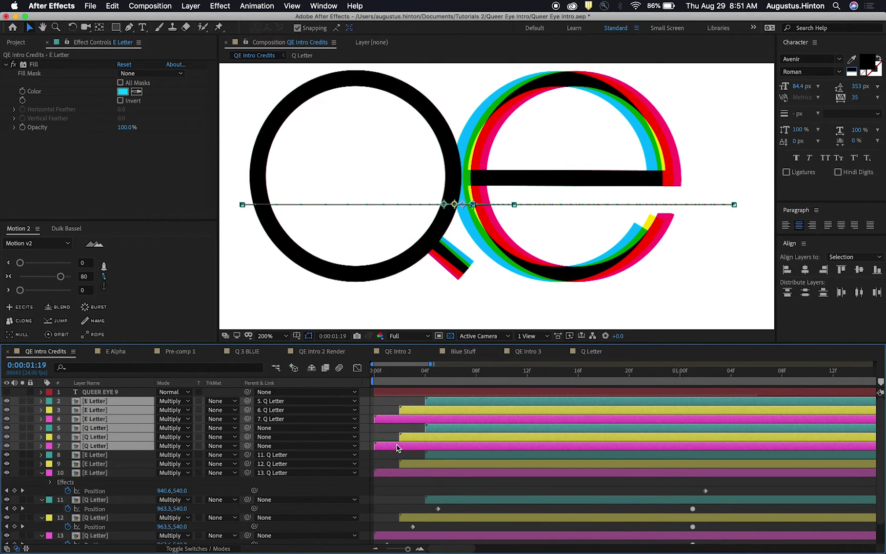
{"action": "left_click_drag", "start_coordinate": [398, 450], "coordinate": [465, 439]}
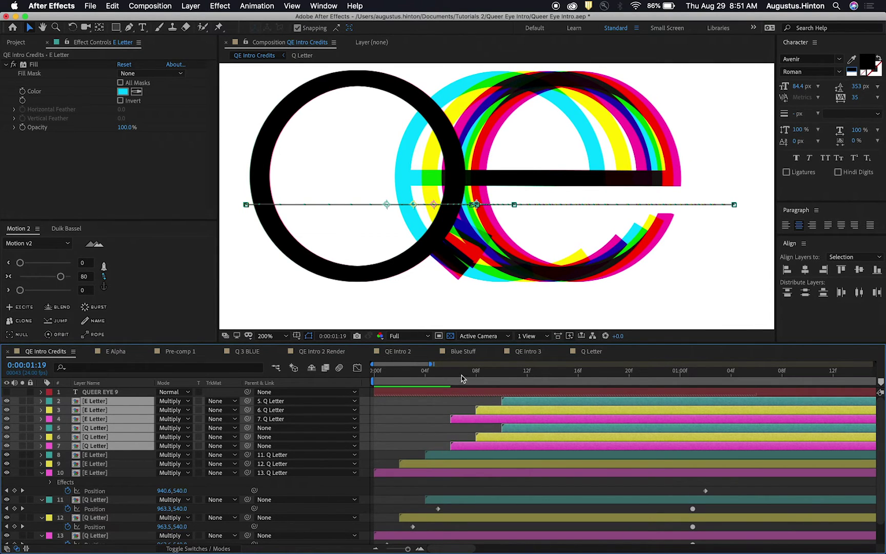
{"action": "left_click_drag", "start_coordinate": [491, 419], "coordinate": [504, 420]}
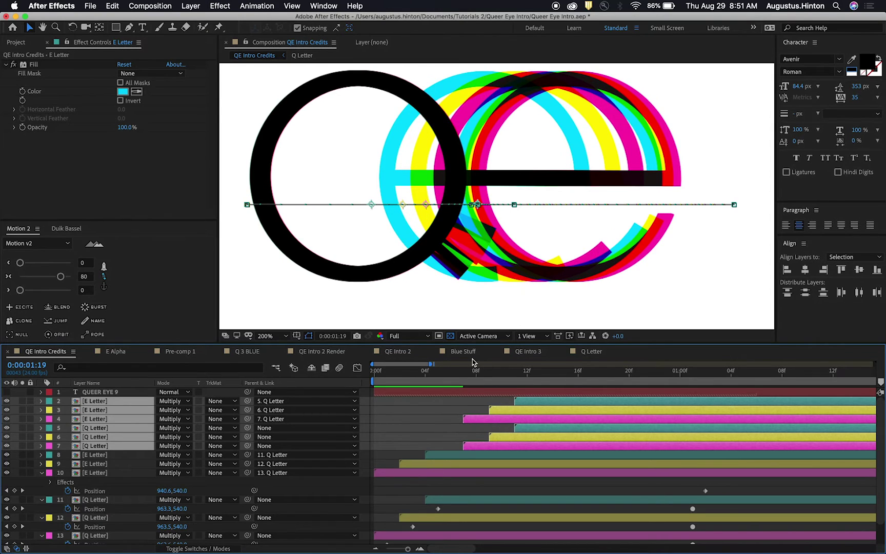
Scrub across 0:00:00:09 and 0:00:00:10 to examine how the delayed letters follow the original set.
{"action": "left_click_drag", "start_coordinate": [461, 373], "coordinate": [492, 376]}
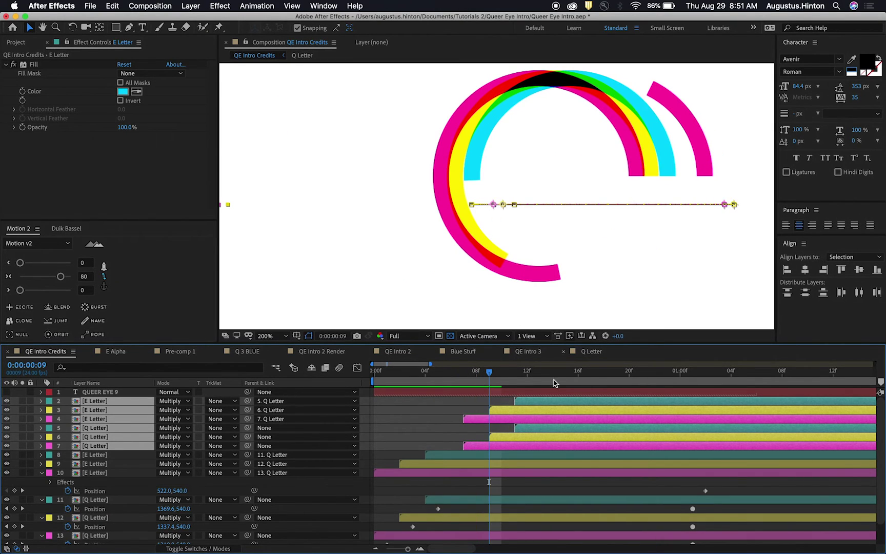
{"action": "left_click_drag", "start_coordinate": [494, 379], "coordinate": [503, 378]}
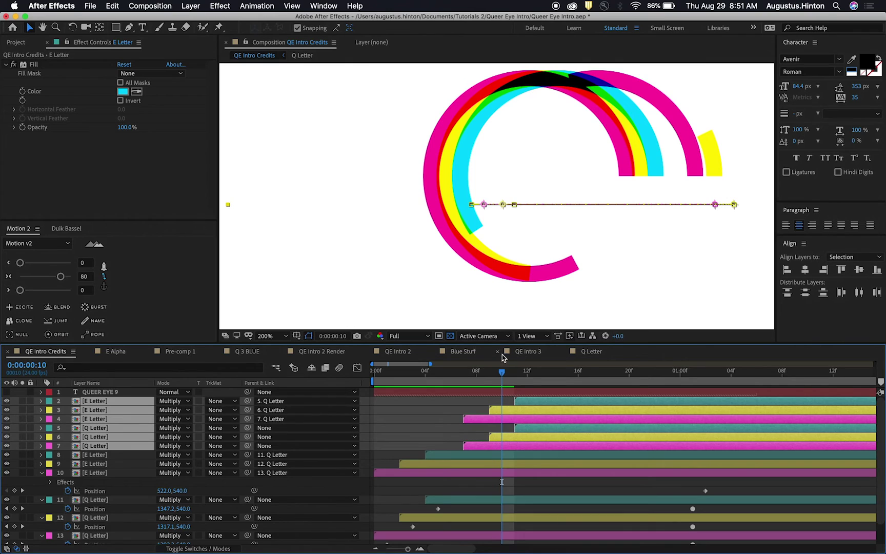
{"action": "scroll", "coordinate": [433, 421], "scroll_direction": "down", "scroll_amount": 3}
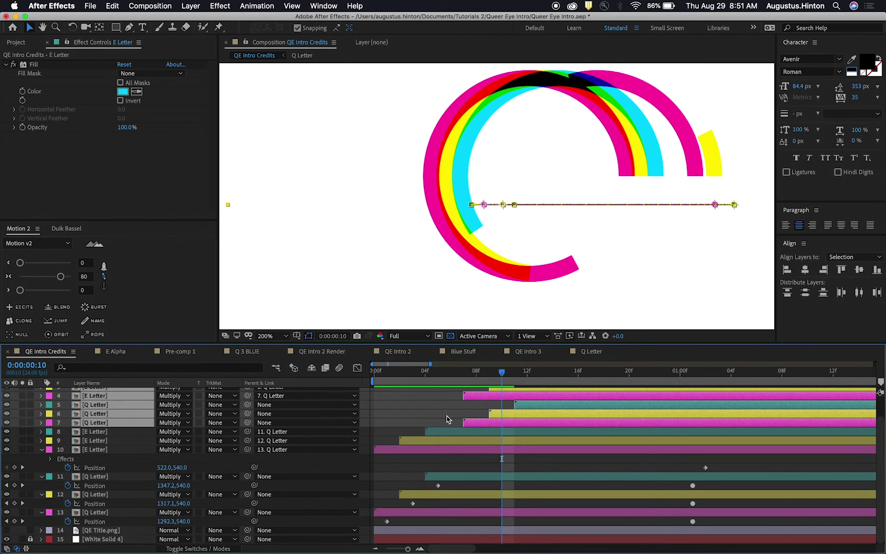
Play back the animation from the first frame to examine how the delayed letter set resolves into the logo.
{"action": "key", "text": "Home"}
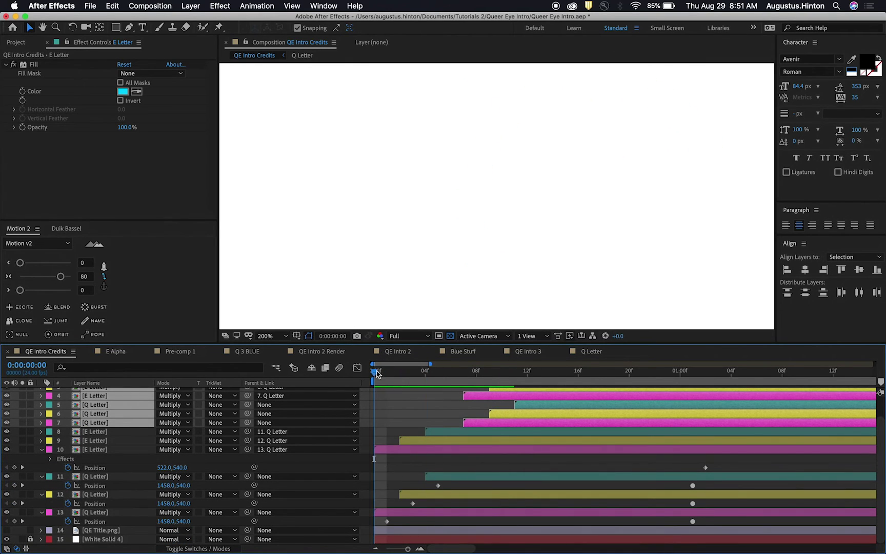
{"action": "key", "text": "shift+Page_Down"}
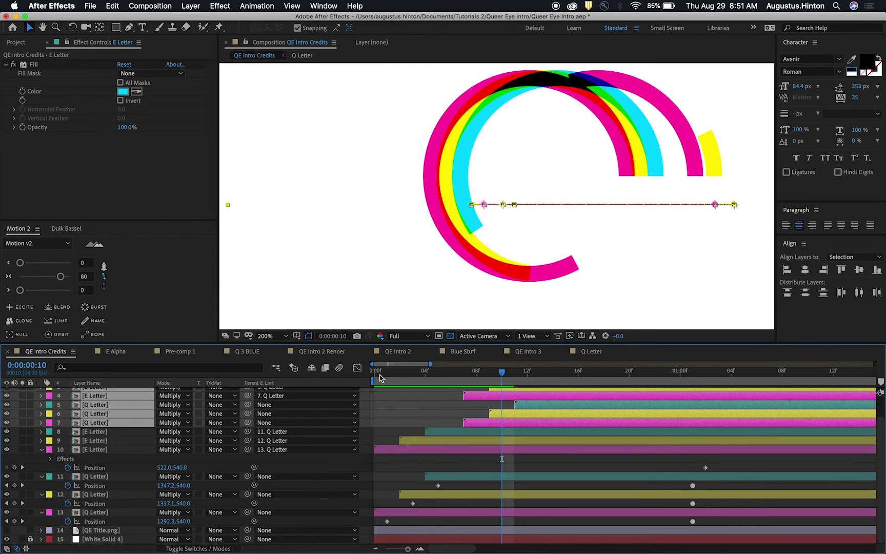
{"action": "left_click_drag", "start_coordinate": [518, 380], "coordinate": [374, 379]}
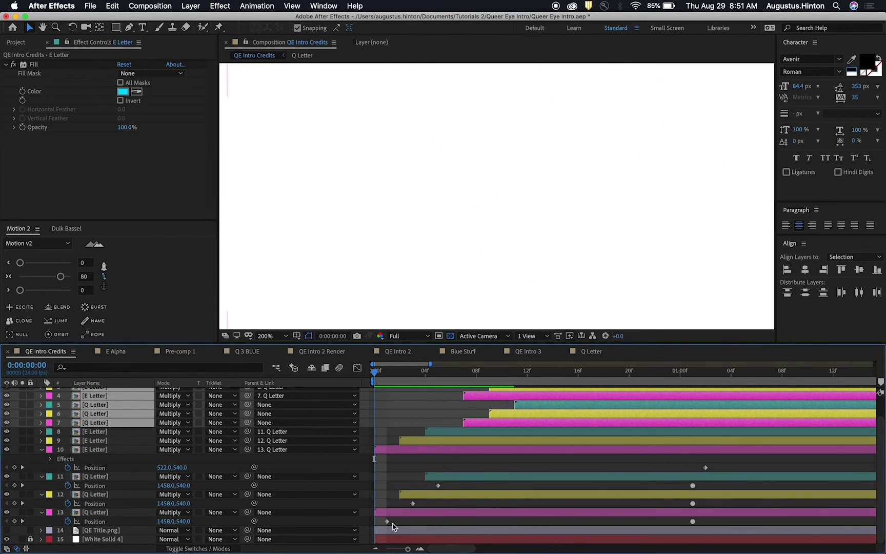
{"action": "key", "text": "space"}
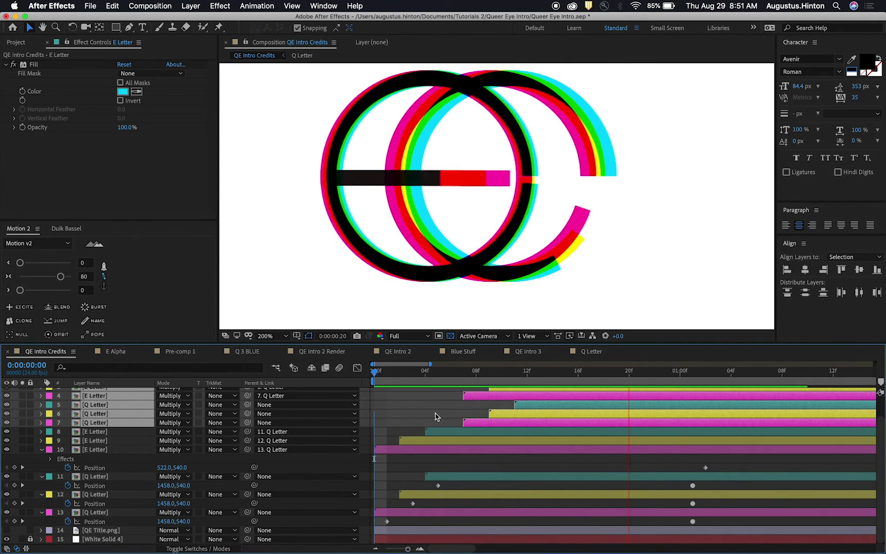
{"action": "key", "text": "space"}
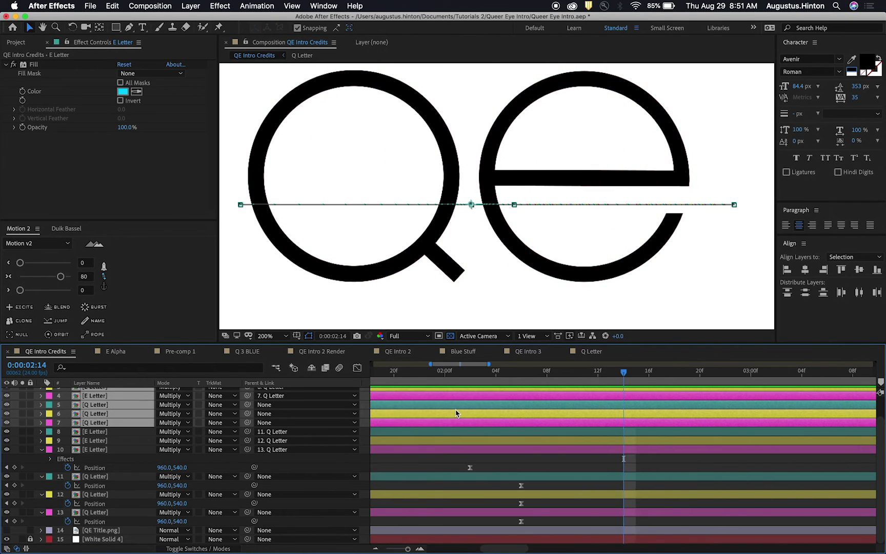
Reveal the Position keyframes of the six duplicated E and Q Letter layers.
{"action": "left_click_drag", "start_coordinate": [494, 431], "coordinate": [696, 475]}
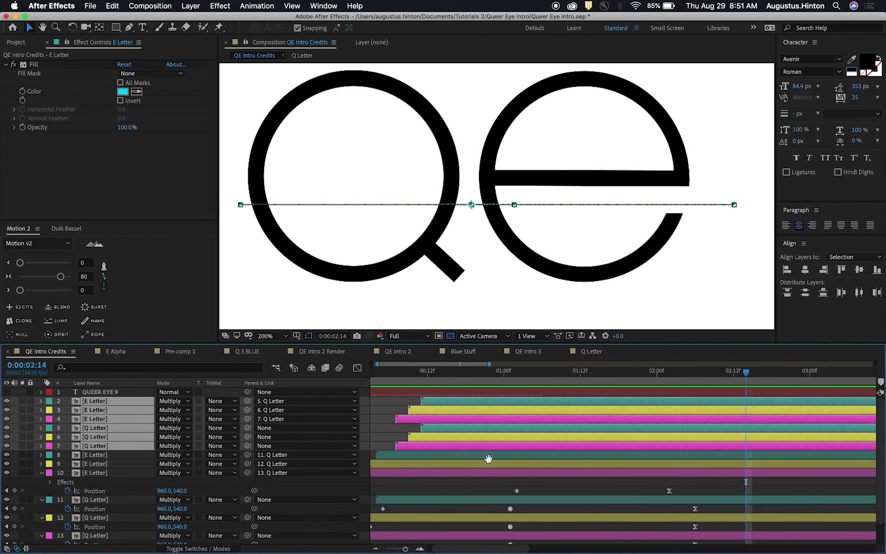
{"action": "left_click_drag", "start_coordinate": [488, 458], "coordinate": [519, 447]}
{"action": "key", "text": "v"}
{"action": "key", "text": "p"}
{"action": "scroll", "coordinate": [533, 448], "scroll_direction": "down", "scroll_amount": 3}
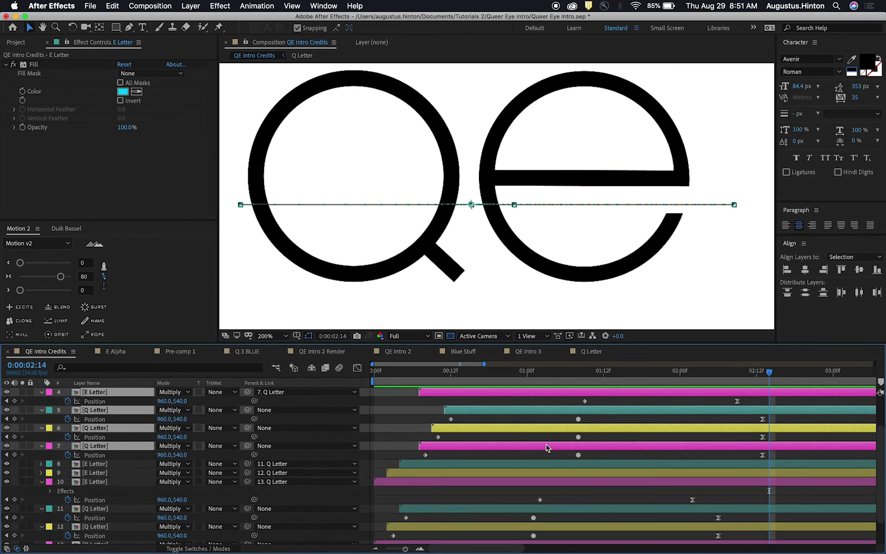
Move the middle Position keyframes of the three duplicated Q Letter layers to 0:00:01:01, in line with the original Q layers.
{"action": "mouse_move", "coordinate": [535, 377]}
{"action": "left_mouse_down"}
{"action": "mouse_move", "coordinate": [525, 379]}
{"action": "mouse_move", "coordinate": [532, 378]}
{"action": "left_mouse_up"}
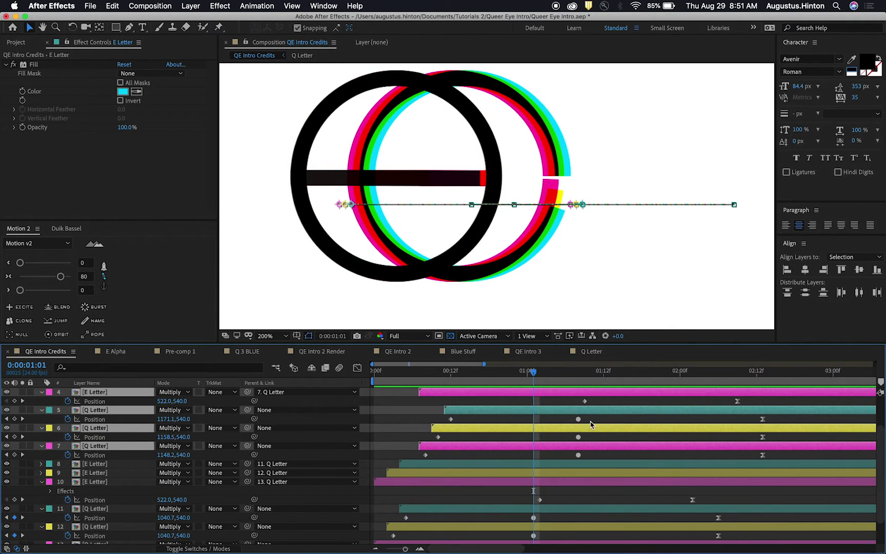
{"action": "scroll", "coordinate": [591, 424], "scroll_direction": "down", "scroll_amount": 1}
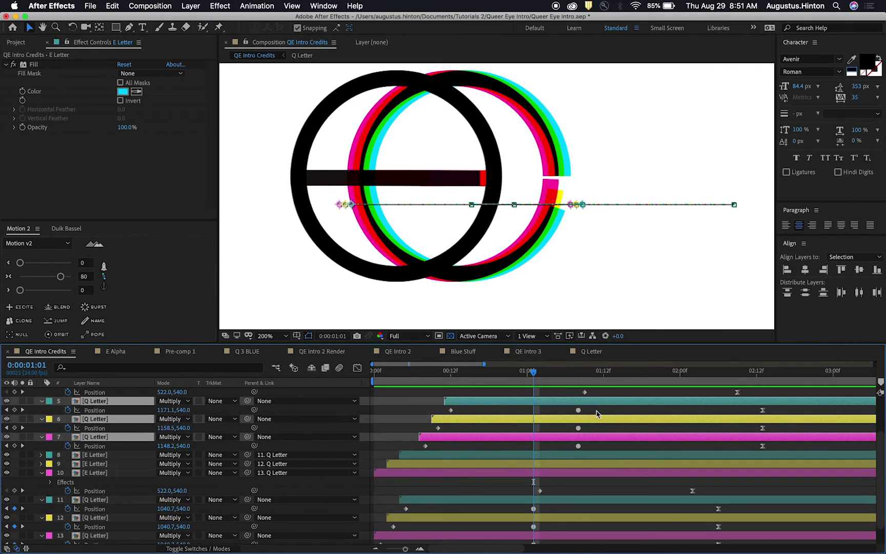
{"action": "left_click_drag", "start_coordinate": [595, 410], "coordinate": [533, 453]}
{"action": "scroll", "coordinate": [532, 429], "scroll_direction": "down", "scroll_amount": 1}
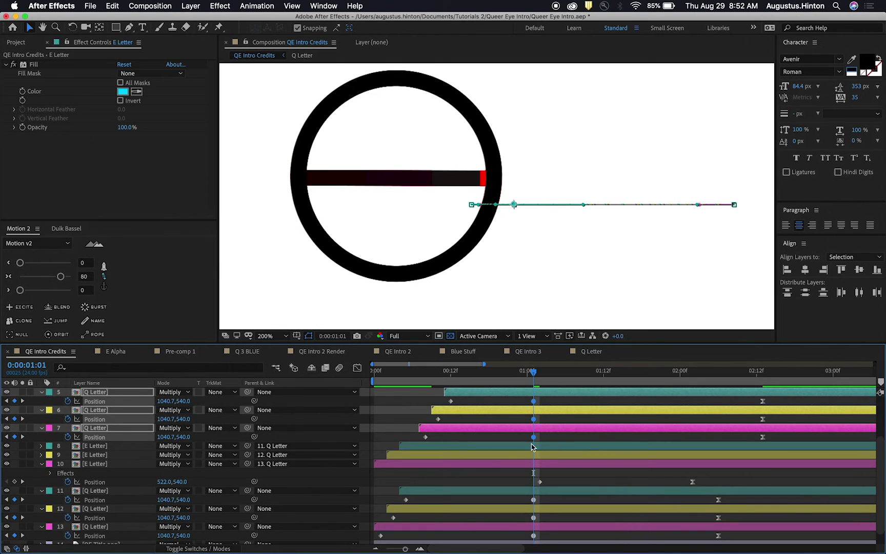
{"action": "left_click", "coordinate": [526, 502]}
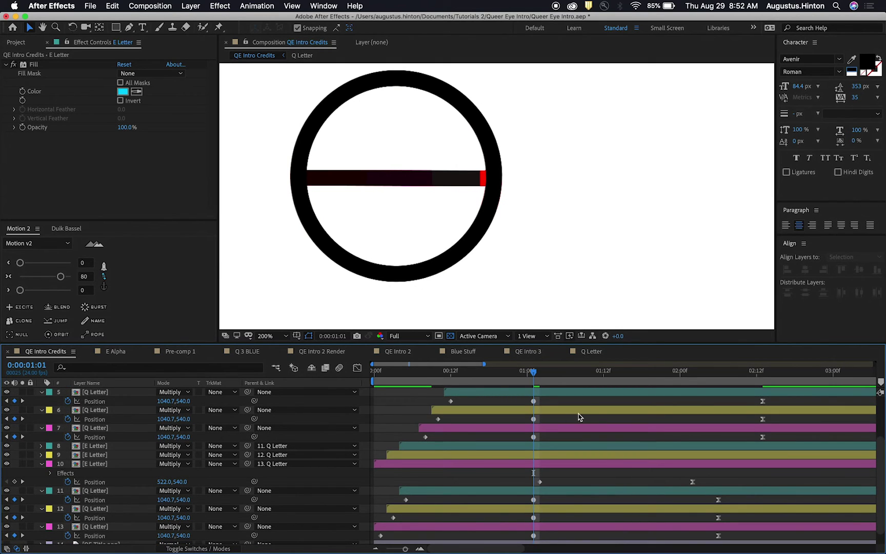
Move the final Position keyframes of the three duplicated Q Letter layers to 0:00:02:06, matching the original Q layers.
{"action": "scroll", "coordinate": [579, 416], "scroll_direction": "right", "scroll_amount": 3}
{"action": "scroll", "coordinate": [579, 416], "scroll_direction": "up", "scroll_amount": 1}
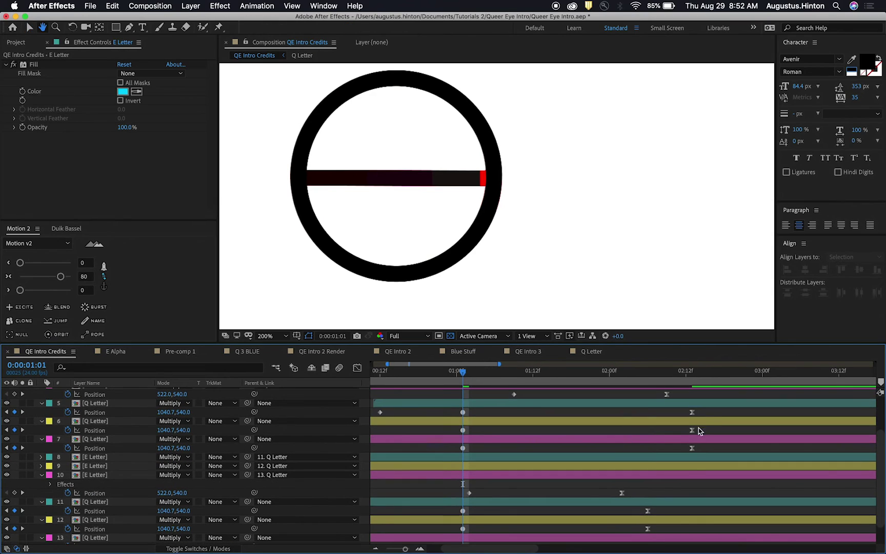
{"action": "left_click_drag", "start_coordinate": [700, 410], "coordinate": [696, 470]}
{"action": "scroll", "coordinate": [644, 466], "scroll_direction": "right", "scroll_amount": 3}
{"action": "scroll", "coordinate": [645, 466], "scroll_direction": "down", "scroll_amount": 1}
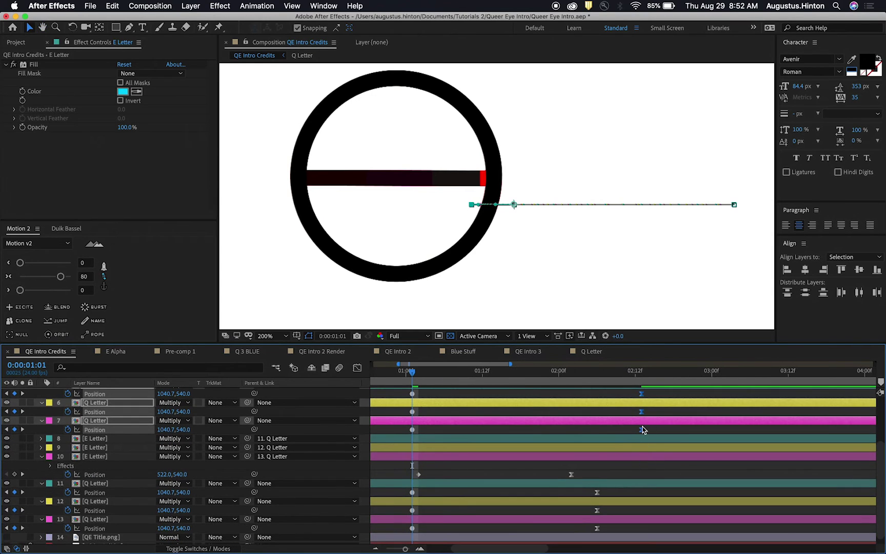
{"action": "scroll", "coordinate": [641, 438], "scroll_direction": "up", "scroll_amount": 1}
{"action": "scroll", "coordinate": [640, 438], "scroll_direction": "left", "scroll_amount": 1}
{"action": "left_click_drag", "start_coordinate": [639, 439], "coordinate": [593, 452]}
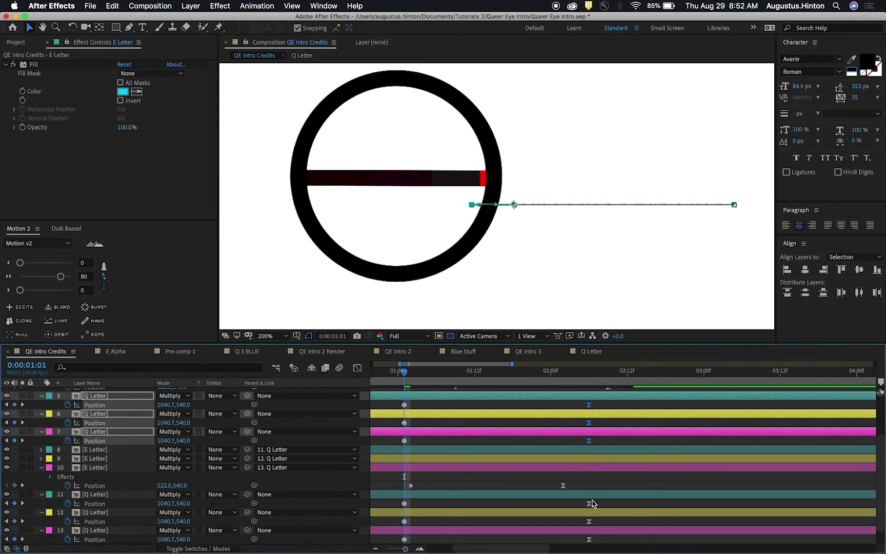
Play back from 0:00:01:01 to examine how the Q and E layers separate and settle with the retimed keyframes.
{"action": "key", "text": "space"}
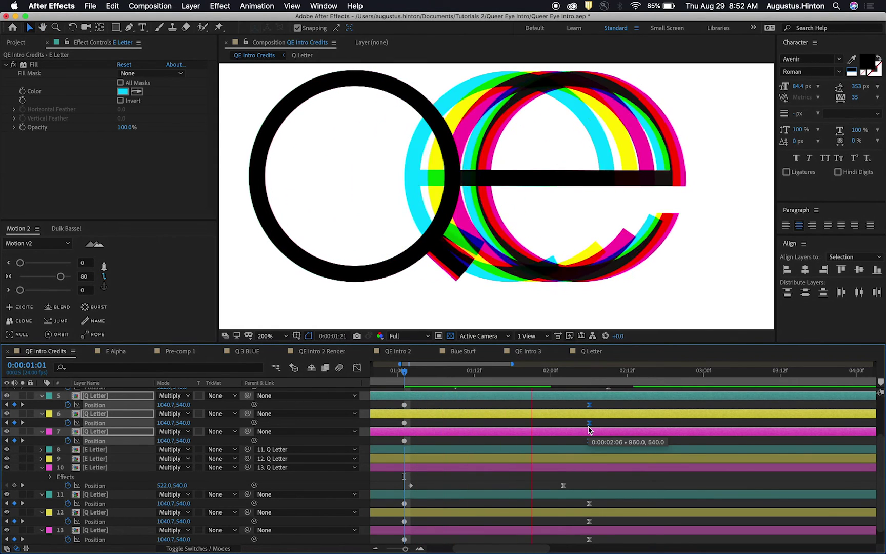
{"action": "key", "text": "space"}
{"action": "left_click_drag", "start_coordinate": [538, 432], "coordinate": [576, 455]}
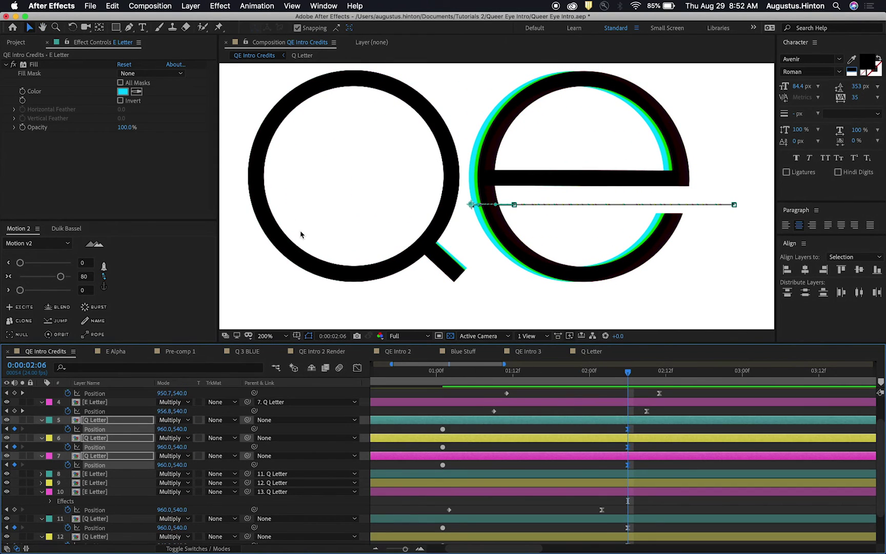
{"action": "left_click_drag", "start_coordinate": [552, 423], "coordinate": [558, 451]}
{"action": "key", "text": "minus"}
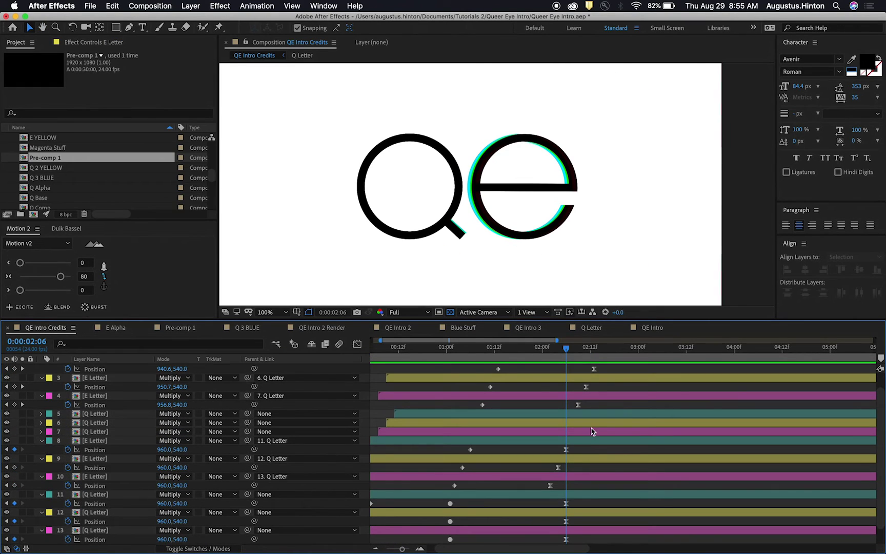
Align the final Position keyframes of the original yellow and pink E Letter layers with the cyan one at 0:00:02:06.
{"action": "left_click_drag", "start_coordinate": [552, 348], "coordinate": [532, 316]}
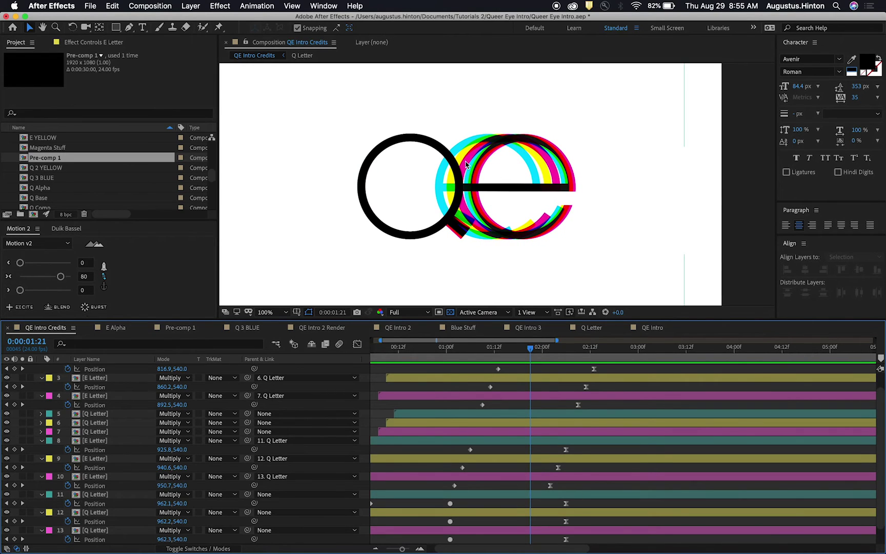
{"action": "left_click_drag", "start_coordinate": [558, 467], "coordinate": [566, 485]}
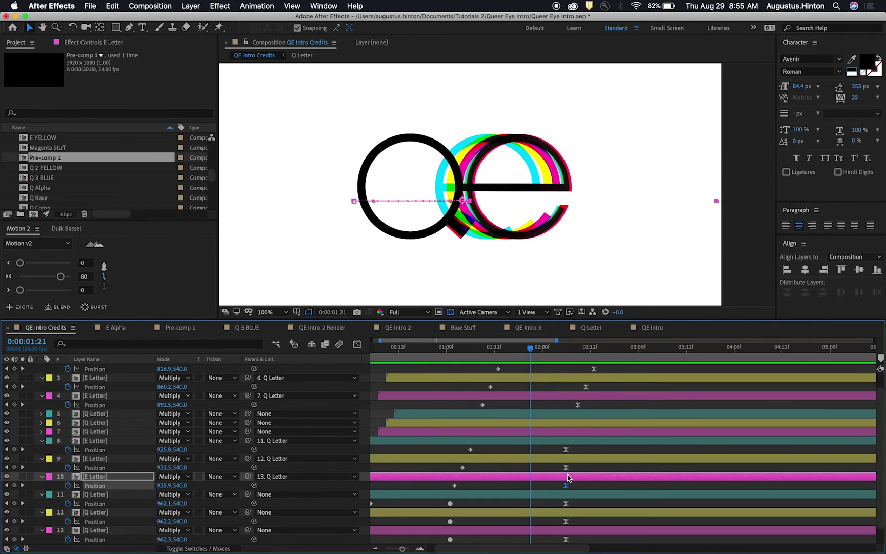
{"action": "scroll", "coordinate": [565, 430], "scroll_direction": "down", "scroll_amount": 1}
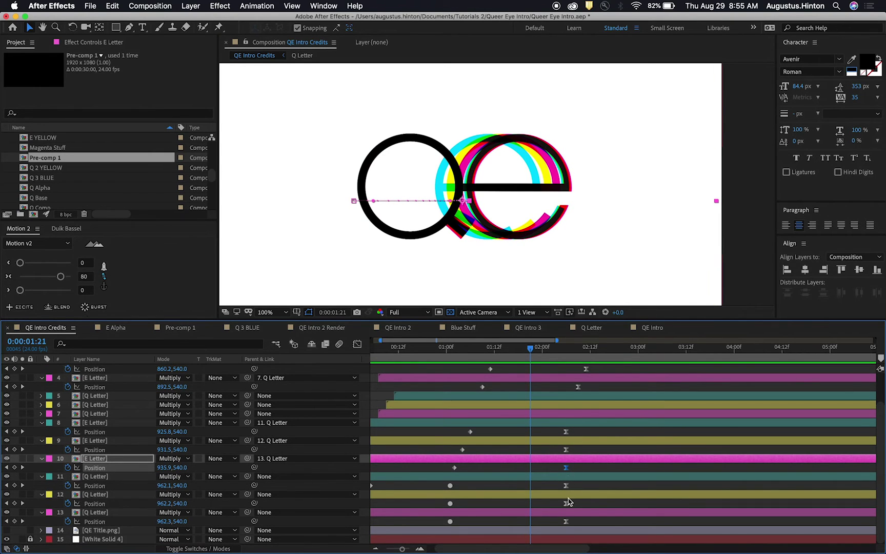
Align the final Position keyframes of the three duplicated E Letter layers at 0:00:02:09.
{"action": "left_click_drag", "start_coordinate": [537, 352], "coordinate": [558, 349]}
{"action": "scroll", "coordinate": [593, 385], "scroll_direction": "up", "scroll_amount": 3}
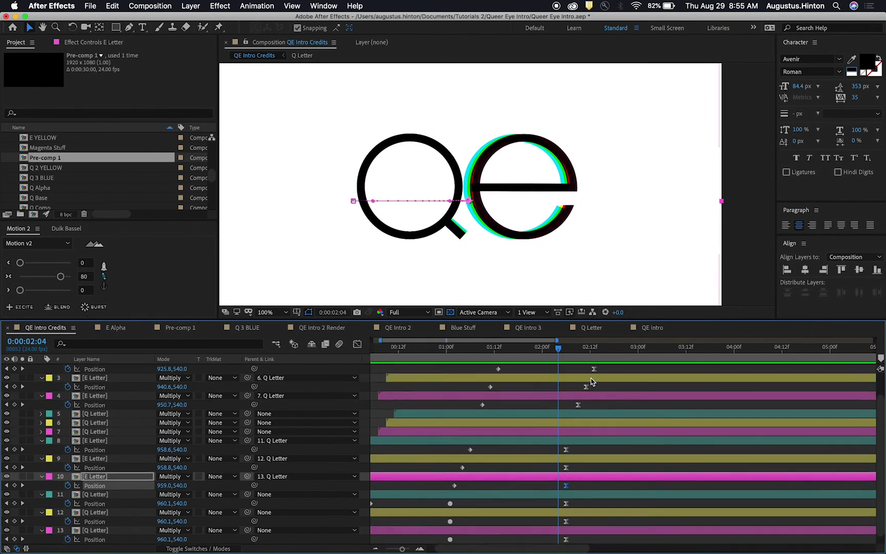
{"action": "left_click", "coordinate": [579, 350]}
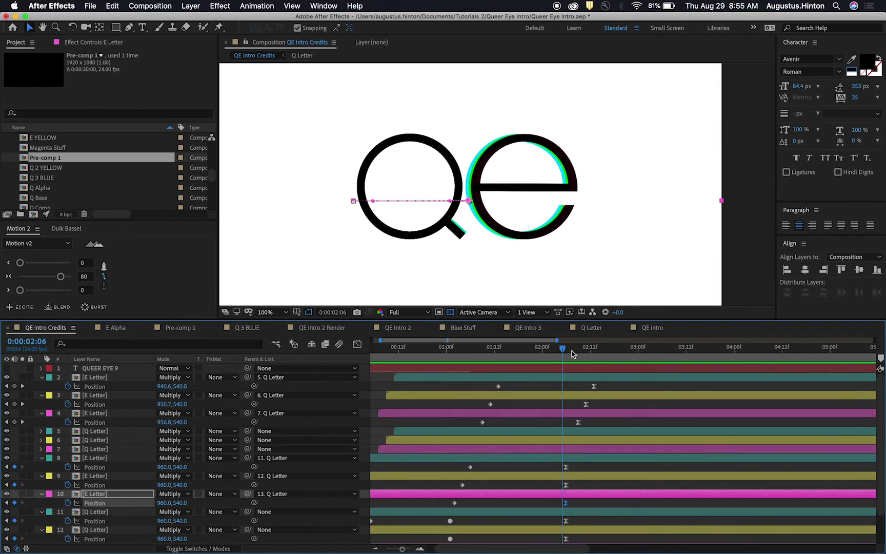
{"action": "mouse_move", "coordinate": [586, 404]}
{"action": "left_mouse_down"}
{"action": "mouse_move", "coordinate": [578, 405]}
{"action": "mouse_move", "coordinate": [577, 386]}
{"action": "left_mouse_up"}
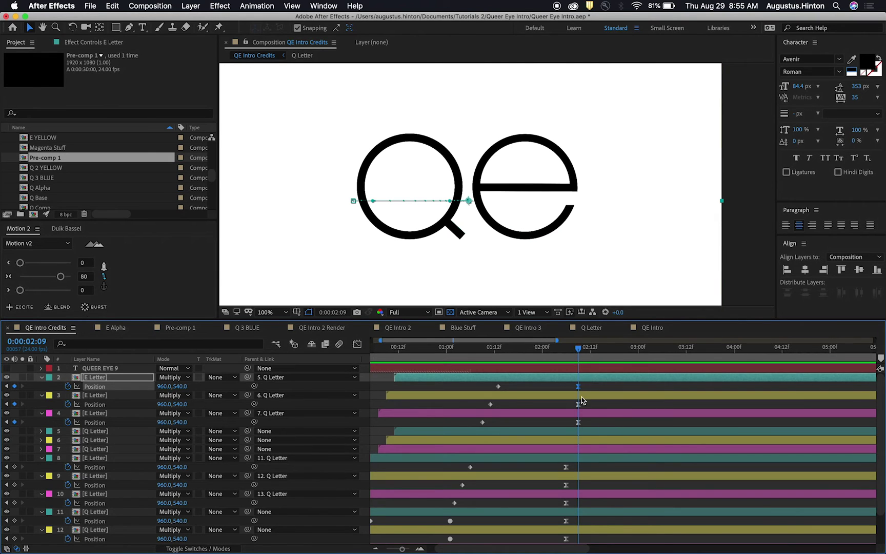
Play back the E's movement and the whole intro to examine how the realigned letters settle.
{"action": "key", "text": "space"}
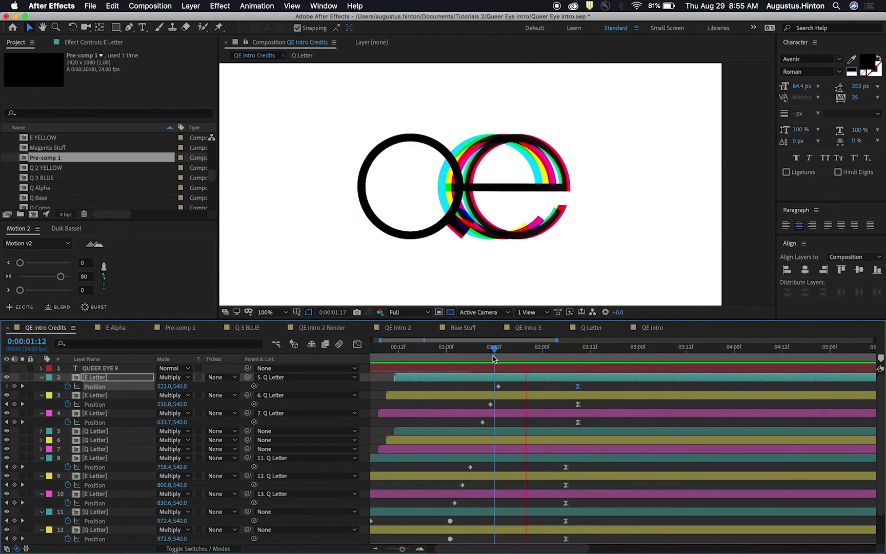
{"action": "key", "text": "space"}
{"action": "left_click_drag", "start_coordinate": [545, 355], "coordinate": [490, 355]}
{"action": "key", "text": "space"}
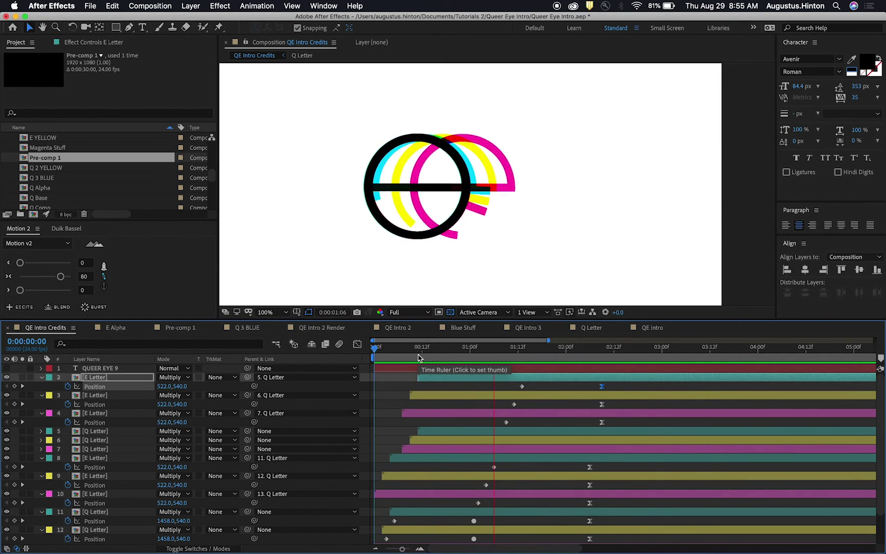
{"action": "key", "text": "space"}
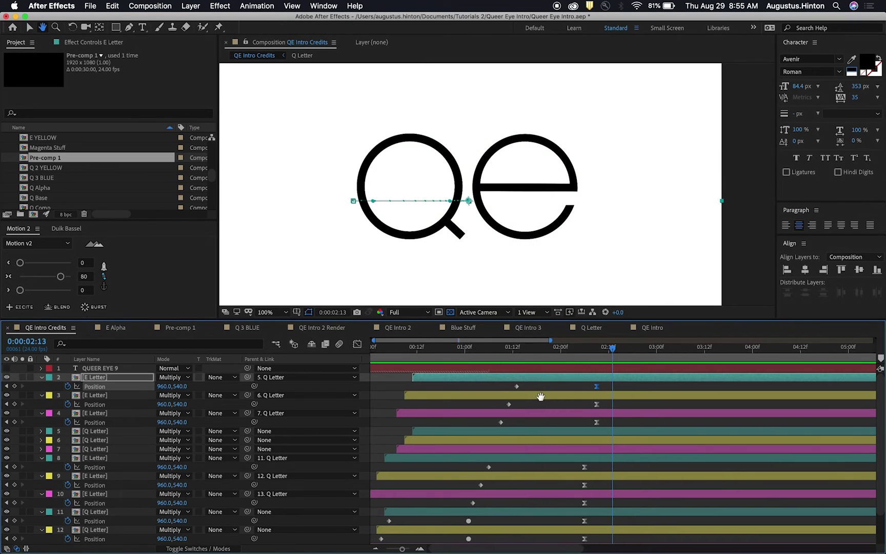
Save the project and replay the logo animation from the first frame.
{"action": "left_click_drag", "start_coordinate": [541, 396], "coordinate": [545, 396]}
{"action": "key", "text": "super+s"}
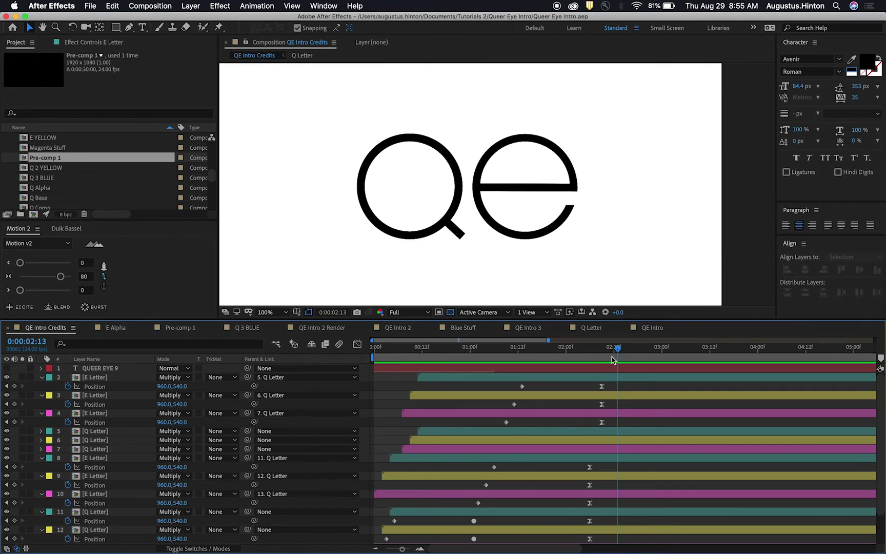
{"action": "left_click_drag", "start_coordinate": [602, 351], "coordinate": [371, 349]}
{"action": "key", "text": "space"}
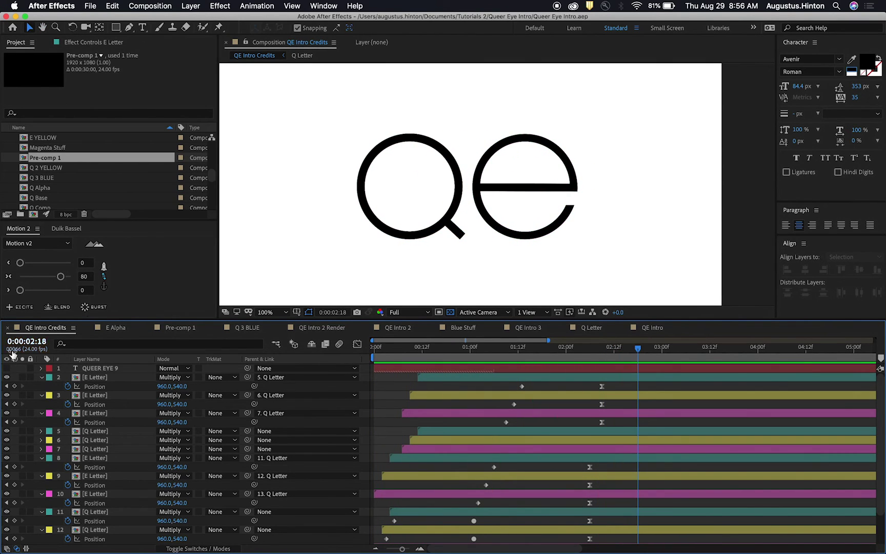
Make the QUEER EYE 9 text layer visible beneath the logo and save the project.
{"action": "left_click", "coordinate": [6, 368]}
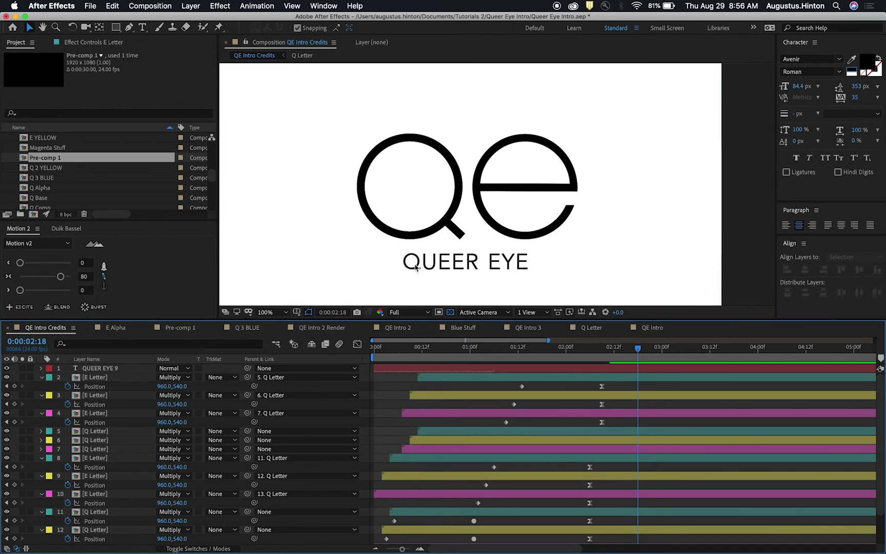
{"action": "scroll", "coordinate": [492, 259], "scroll_direction": "up", "scroll_amount": 1}
{"action": "key", "text": "space"}
{"action": "left_click_drag", "start_coordinate": [490, 256], "coordinate": [589, 216]}
{"action": "scroll", "coordinate": [626, 218], "scroll_direction": "down", "scroll_amount": 1}
{"action": "left_click", "coordinate": [562, 387]}
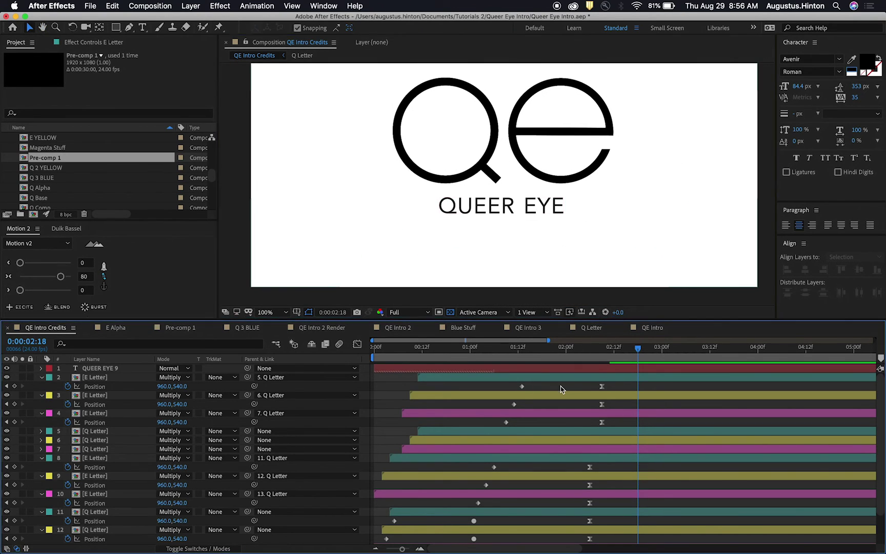
{"action": "key", "text": "super+s"}
Set up the Rectangle tool with a 0 px stroke and a red D71818 fill, with no layer selected.
{"action": "scroll", "coordinate": [530, 216], "scroll_direction": "up", "scroll_amount": 1}
{"action": "key", "text": "space"}
{"action": "left_click_drag", "start_coordinate": [502, 206], "coordinate": [524, 222]}
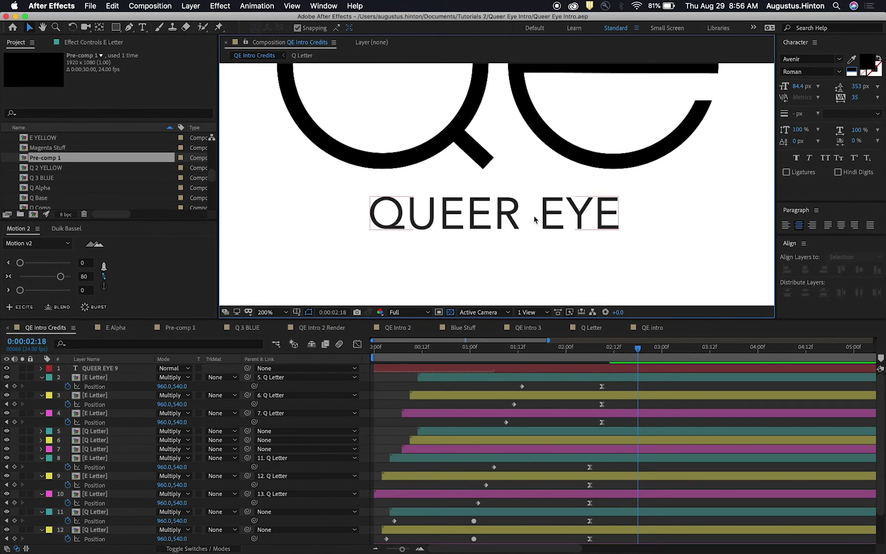
{"action": "left_click", "coordinate": [571, 386]}
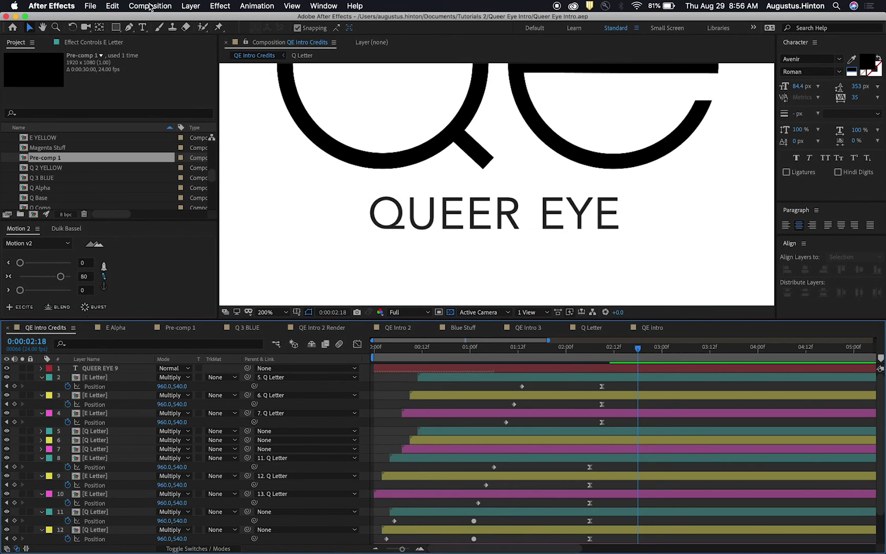
{"action": "left_click", "coordinate": [115, 28]}
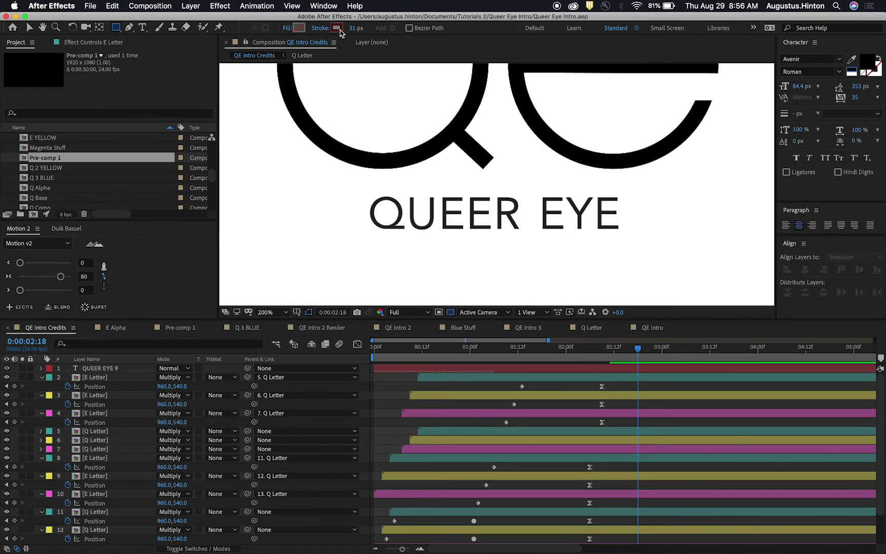
{"action": "left_click_drag", "start_coordinate": [355, 28], "coordinate": [333, 28]}
{"action": "left_click", "coordinate": [299, 28]}
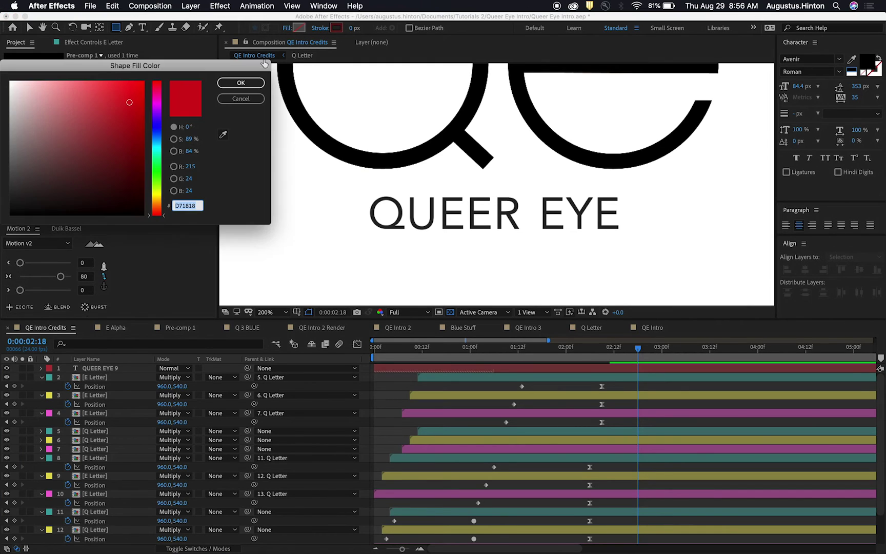
{"action": "left_click", "coordinate": [240, 82]}
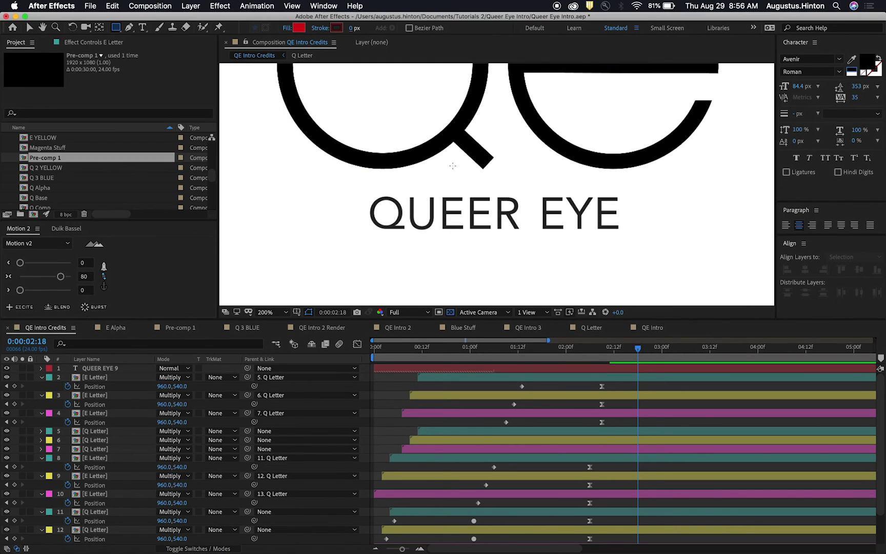
Draw a red rectangle over the word QUEER, ending in the gap before EYE, and save the project.
{"action": "scroll", "coordinate": [506, 239], "scroll_direction": "down", "scroll_amount": 2}
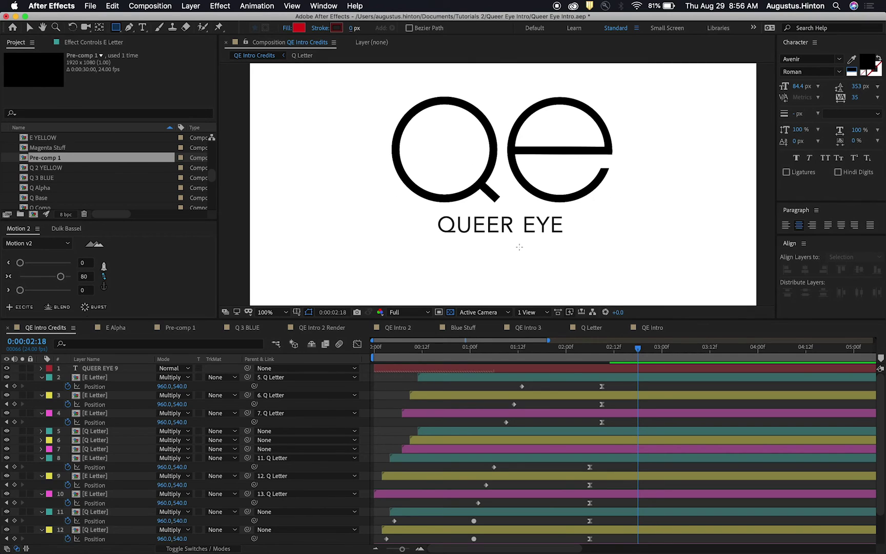
{"action": "mouse_move", "coordinate": [519, 240]}
{"action": "left_mouse_down"}
{"action": "mouse_move", "coordinate": [518, 215]}
{"action": "mouse_move", "coordinate": [483, 198]}
{"action": "mouse_move", "coordinate": [303, 195]}
{"action": "left_mouse_up"}
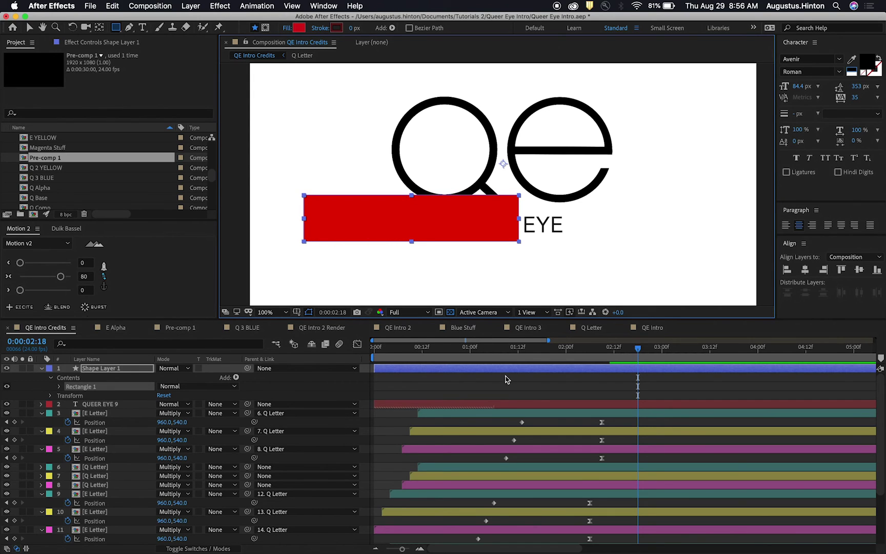
{"action": "left_click", "coordinate": [535, 393]}
{"action": "key", "text": "super+s"}
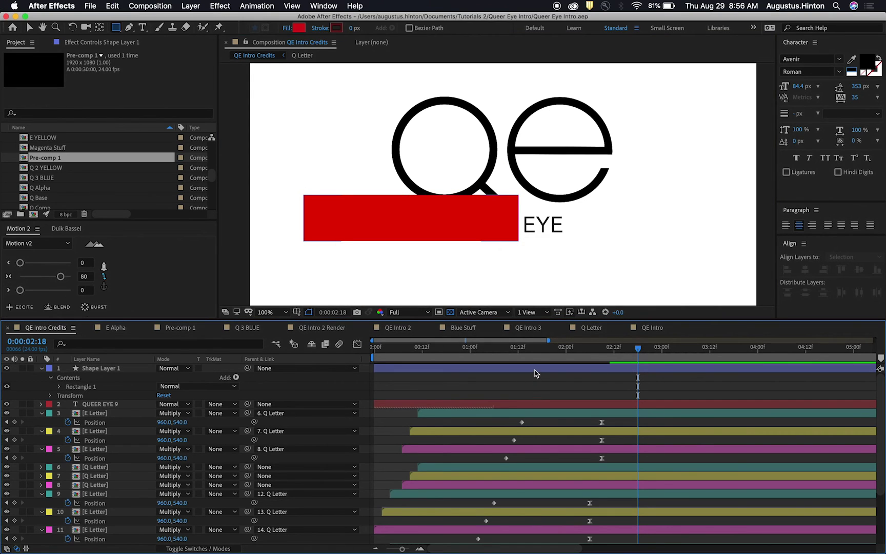
Duplicate the QUEER EYE 9 text and the rectangle layer, and reorder them so each text layer sits directly beneath its own rectangle.
{"action": "left_click", "coordinate": [488, 406]}
{"action": "left_click", "coordinate": [488, 406]}
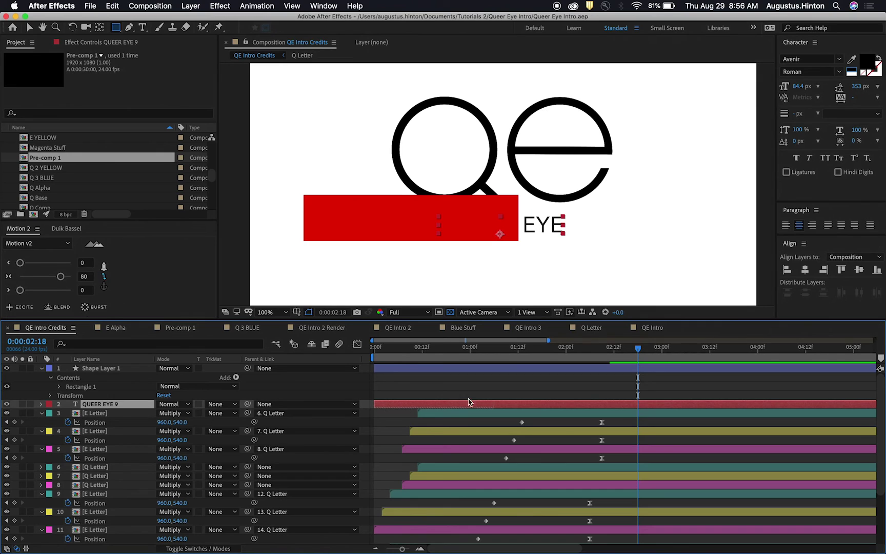
{"action": "key", "text": "super+d"}
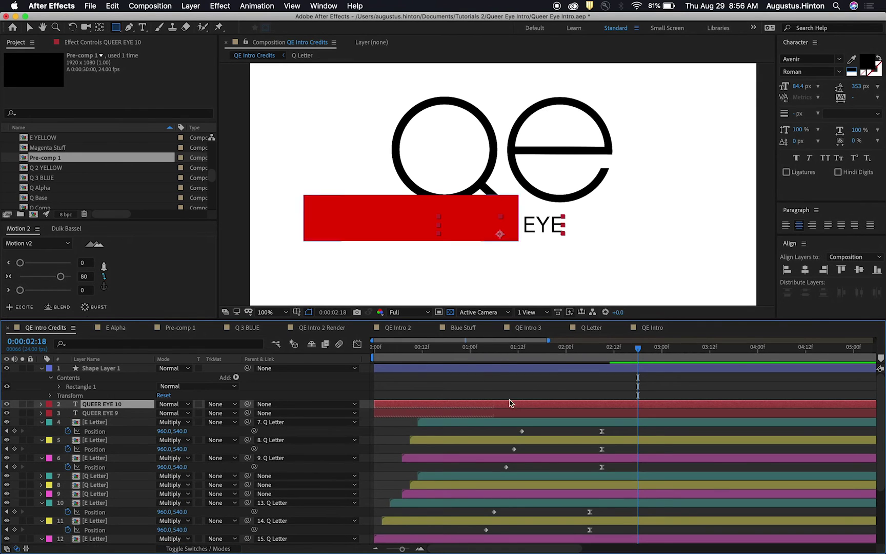
{"action": "left_click", "coordinate": [494, 367]}
{"action": "key", "text": "super+d"}
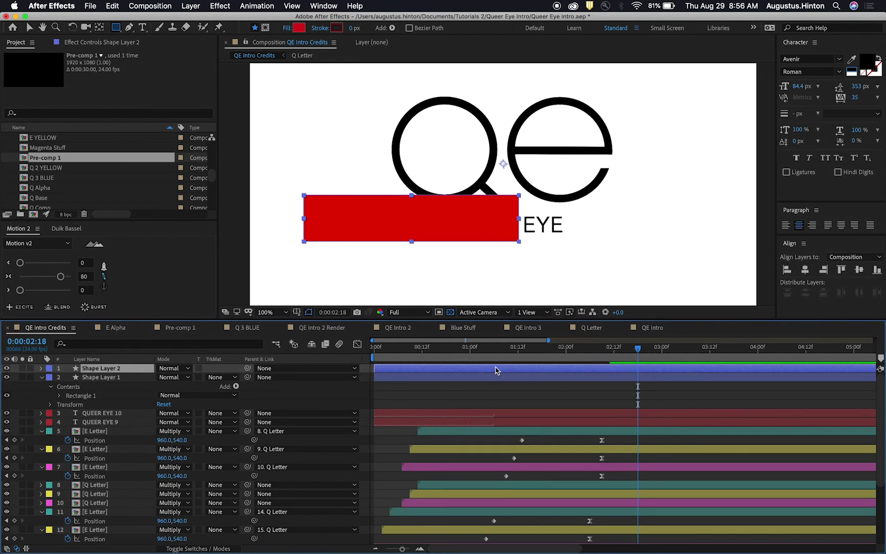
{"action": "left_click", "coordinate": [118, 378]}
{"action": "left_click_drag", "start_coordinate": [118, 412], "coordinate": [119, 419]}
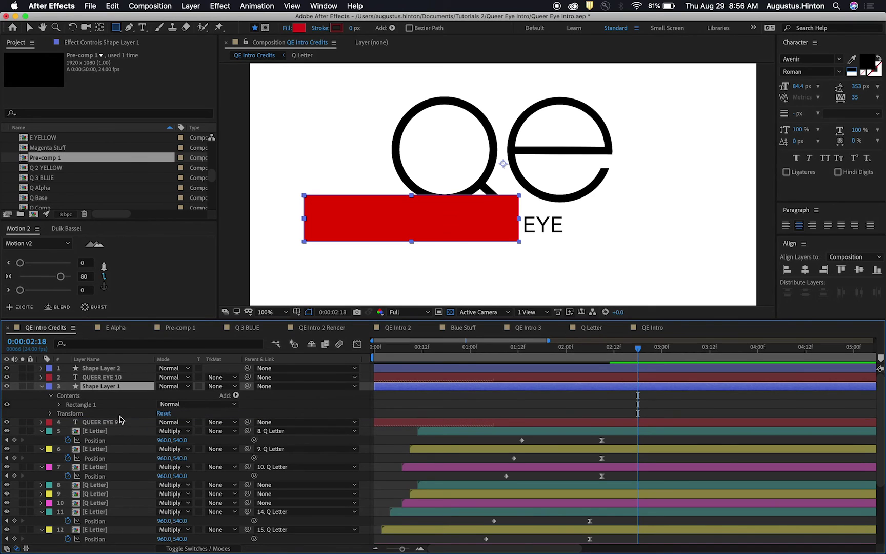
Set QUEER EYE 9 to Alpha Matte "Shape Layer 1" and QUEER EYE 10 to Alpha Inverted Matte "Shape Layer 2".
{"action": "left_click", "coordinate": [106, 423]}
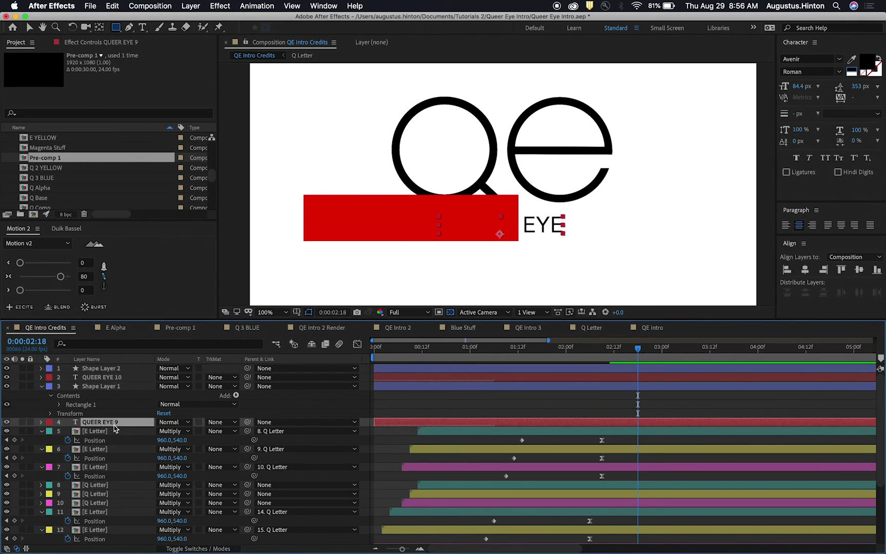
{"action": "left_click", "coordinate": [219, 422]}
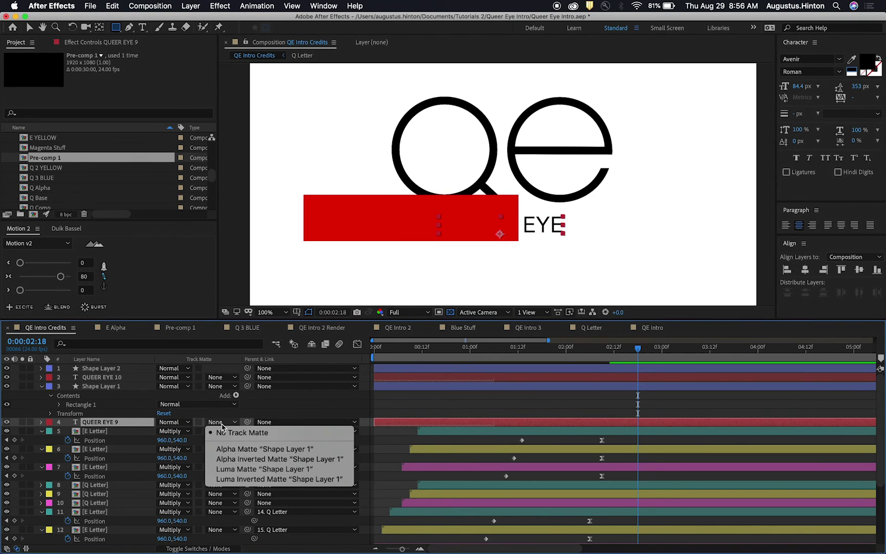
{"action": "left_click", "coordinate": [225, 448]}
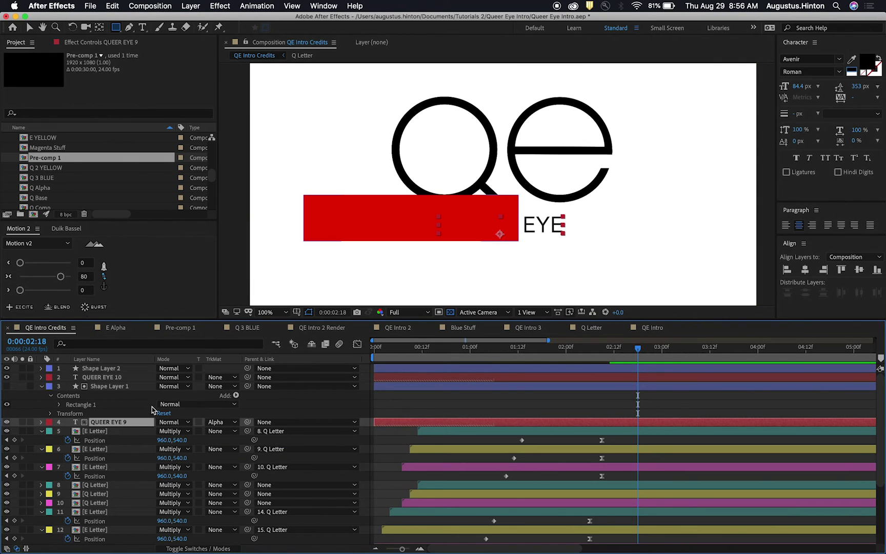
{"action": "left_click", "coordinate": [115, 378]}
{"action": "left_click", "coordinate": [214, 377]}
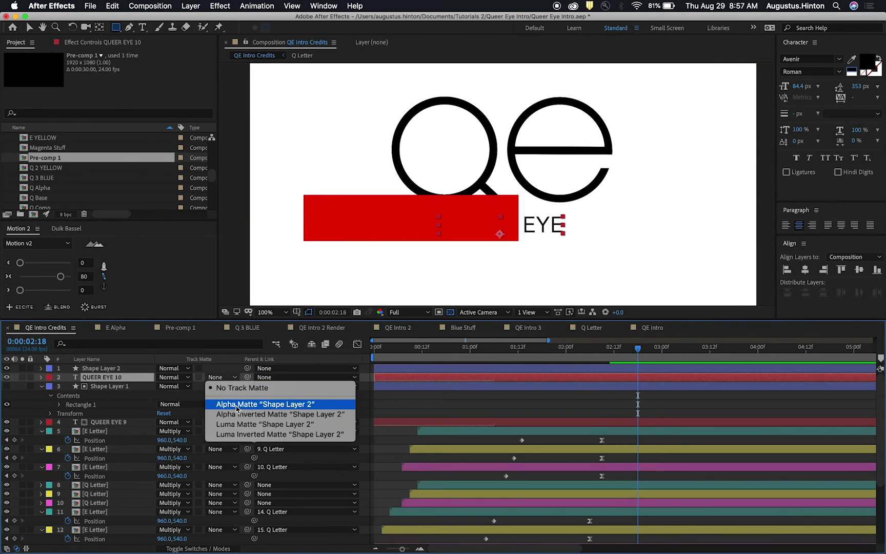
{"action": "left_click", "coordinate": [240, 419]}
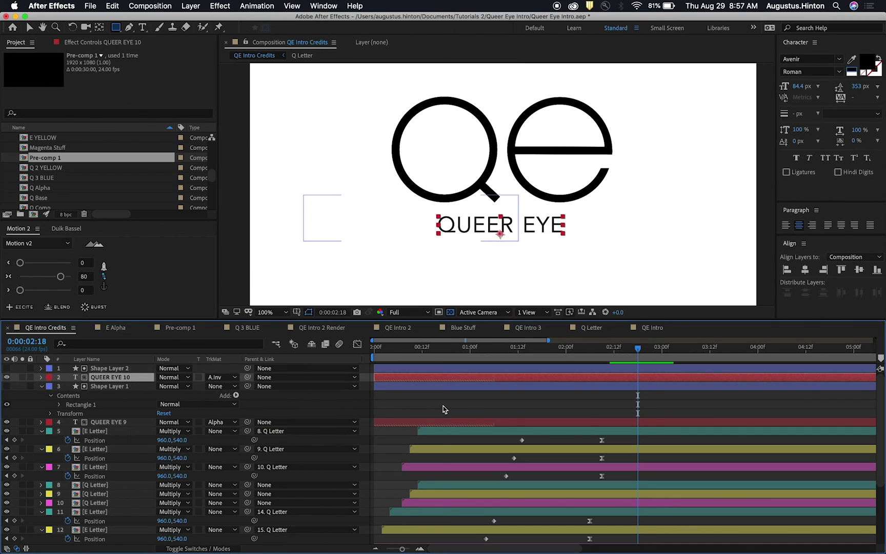
Check Shape Layer 2's edge between QUEER and EYE, switch to the Selection tool and save the project.
{"action": "left_click", "coordinate": [443, 409]}
{"action": "scroll", "coordinate": [495, 271], "scroll_direction": "up", "scroll_amount": 2}
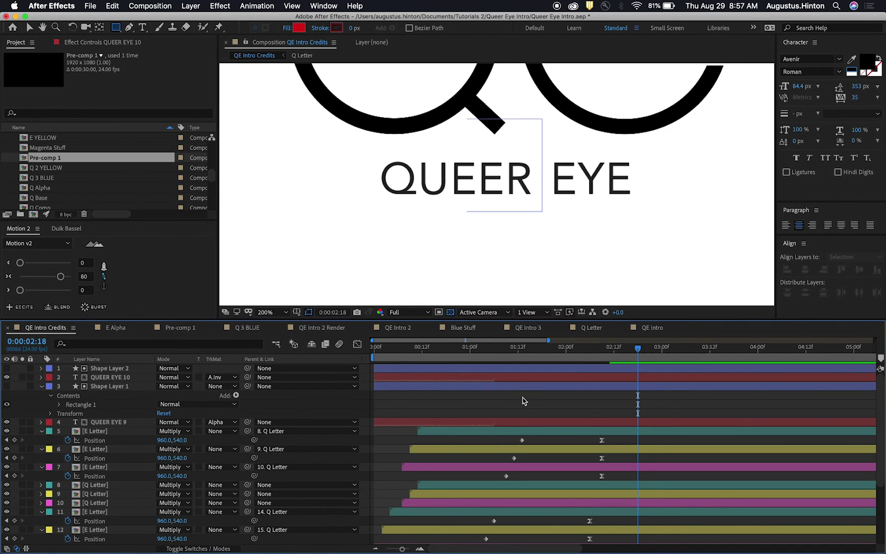
{"action": "left_click", "coordinate": [522, 369]}
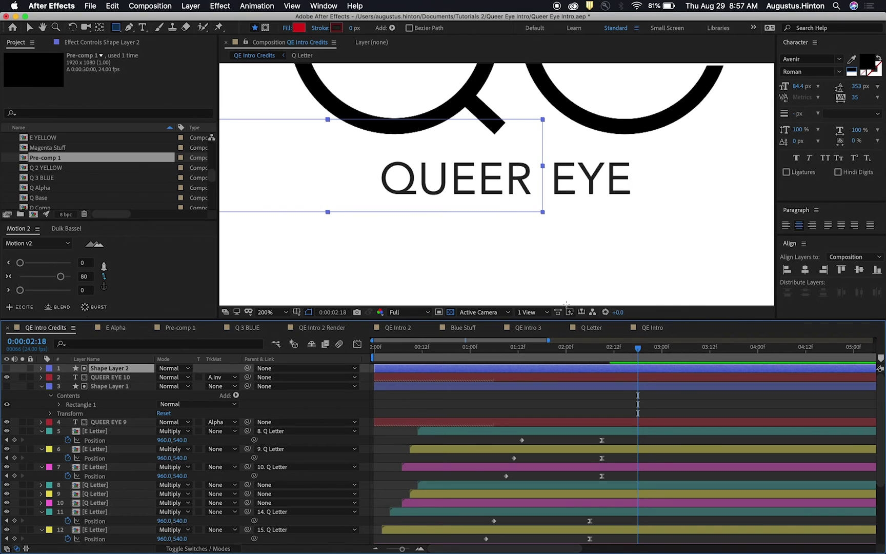
{"action": "key", "text": "v"}
{"action": "left_click", "coordinate": [573, 415]}
{"action": "key", "text": "super+s"}
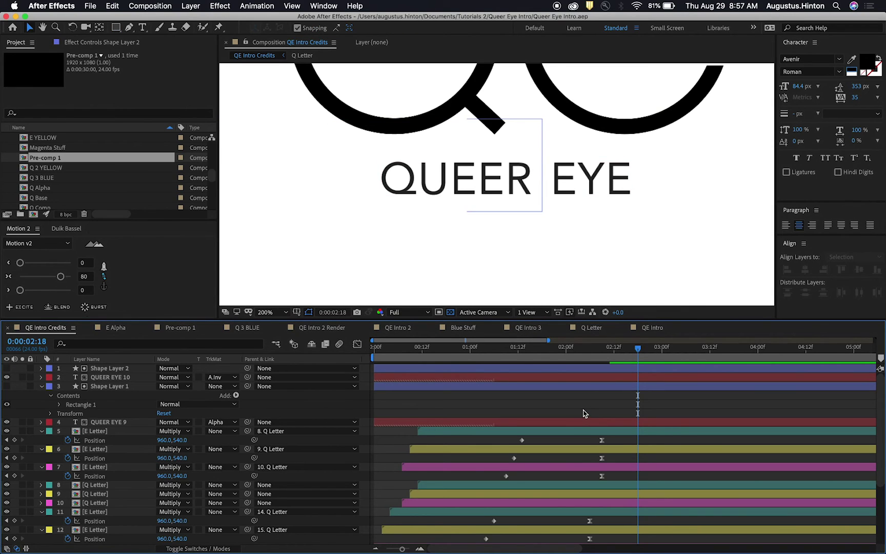
Trim the start of both QUEER EYE text layers and both shape layers to 0:00:01:02 and save the project.
{"action": "key", "text": "minus"}
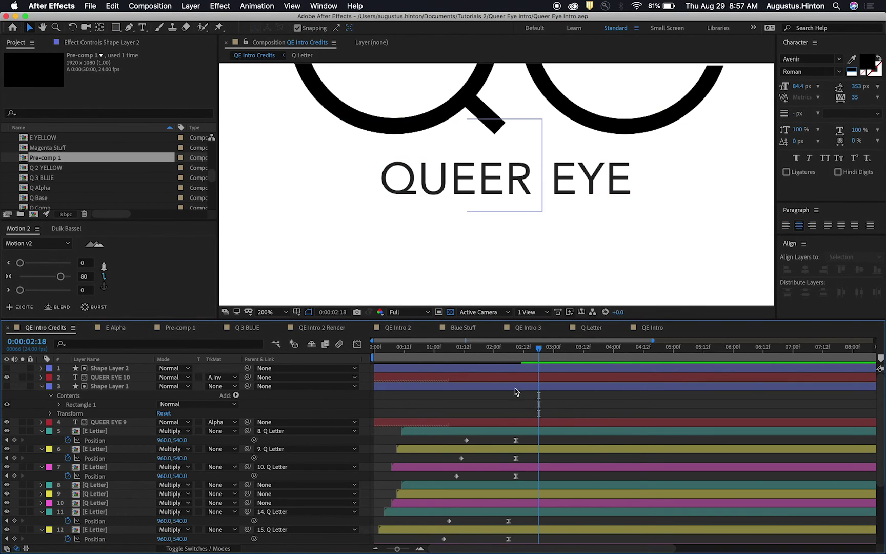
{"action": "left_click_drag", "start_coordinate": [522, 352], "coordinate": [469, 353]}
{"action": "scroll", "coordinate": [491, 200], "scroll_direction": "down", "scroll_amount": 1}
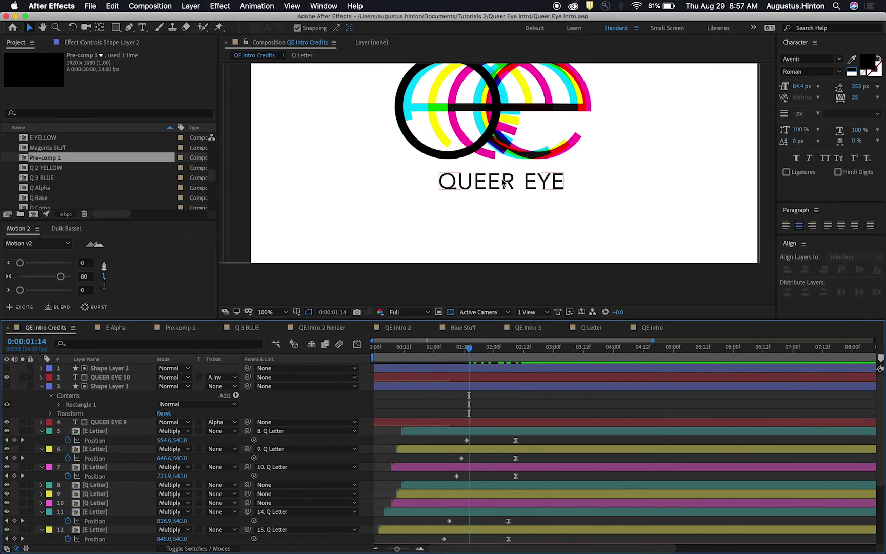
{"action": "left_click_drag", "start_coordinate": [500, 180], "coordinate": [496, 197]}
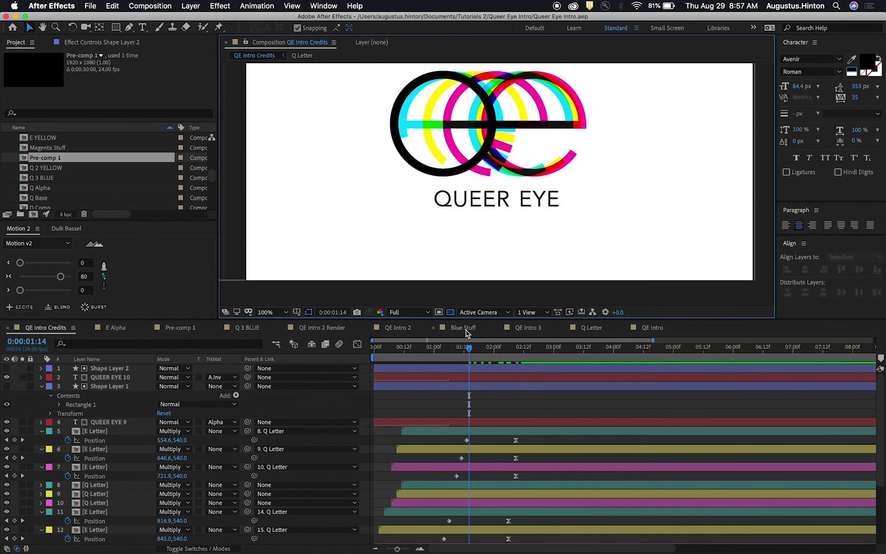
{"action": "left_click_drag", "start_coordinate": [468, 348], "coordinate": [439, 355]}
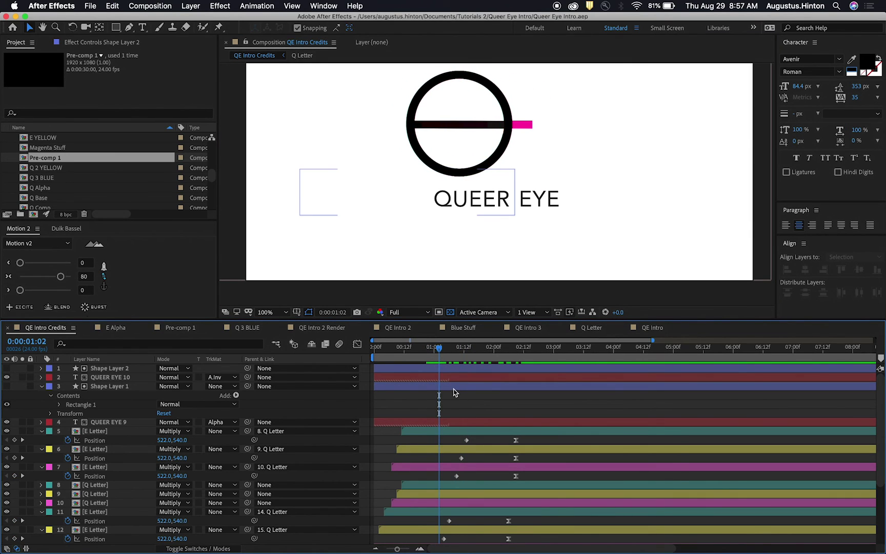
{"action": "scroll", "coordinate": [452, 388], "scroll_direction": "up", "scroll_amount": 2}
{"action": "left_click_drag", "start_coordinate": [450, 389], "coordinate": [494, 409]}
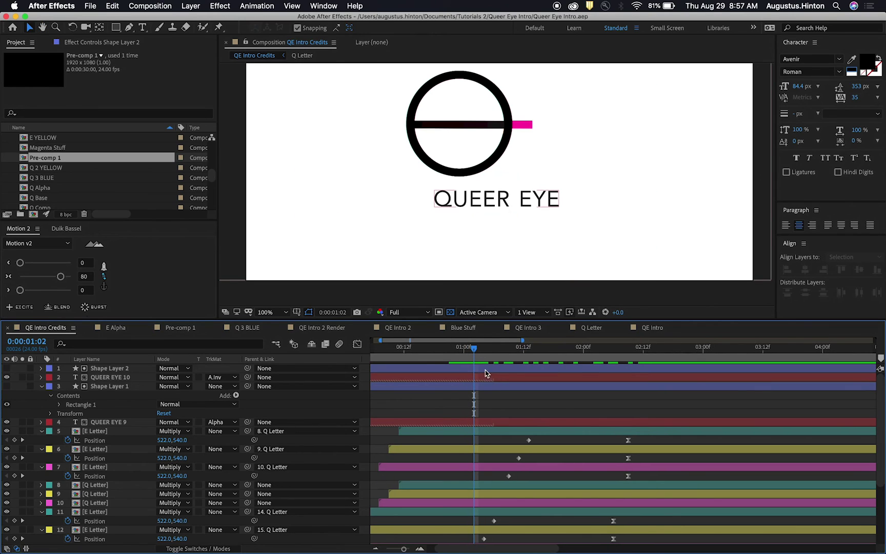
{"action": "left_click", "coordinate": [480, 422]}
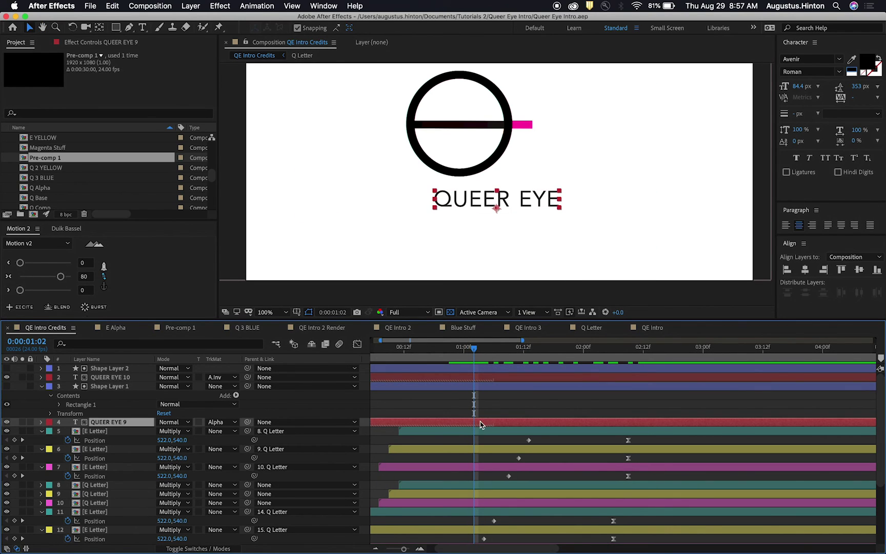
{"action": "left_click", "coordinate": [487, 370], "text": "shift"}
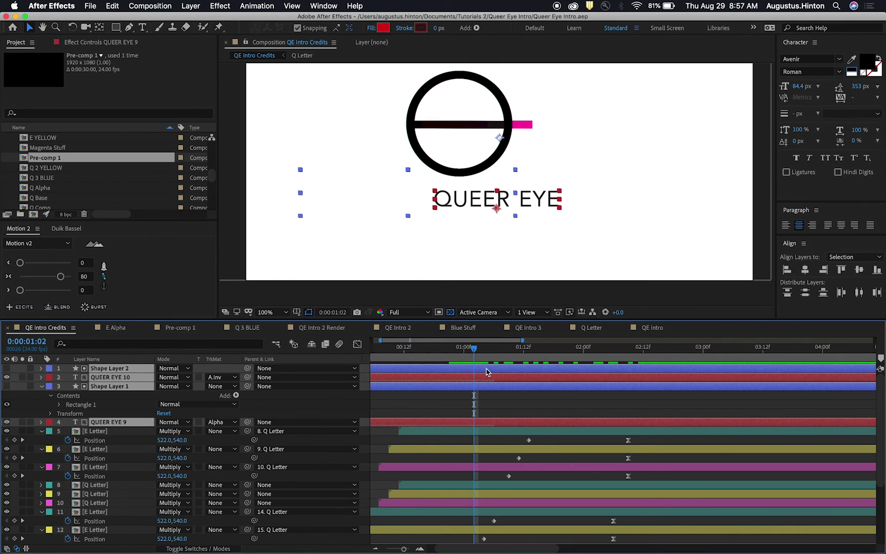
{"action": "key", "text": "alt+bracketleft"}
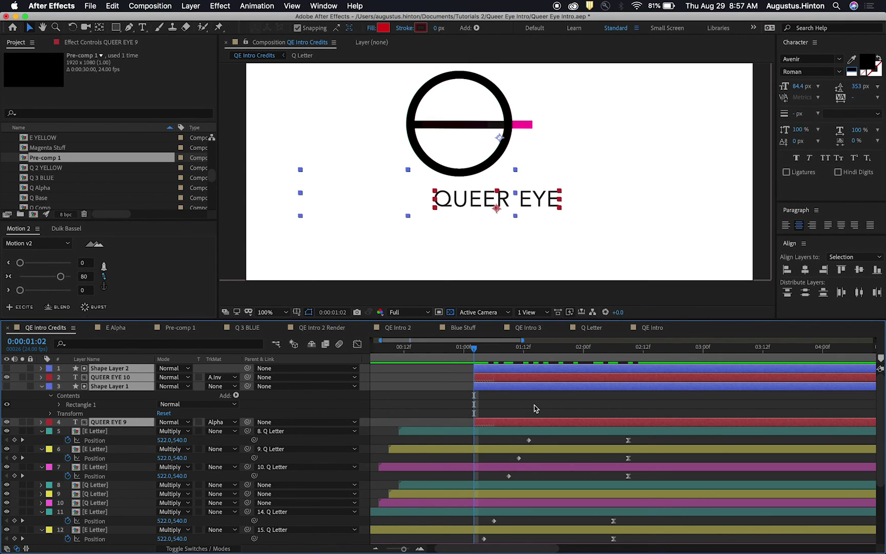
{"action": "left_click", "coordinate": [533, 409]}
{"action": "key", "text": "super+s"}
Add Position keyframes to QUEER EYE 9 and QUEER EYE 10 at 0:00:02:09, where the logo finishes settling.
{"action": "left_click_drag", "start_coordinate": [614, 347], "coordinate": [628, 348]}
{"action": "left_click", "coordinate": [567, 421]}
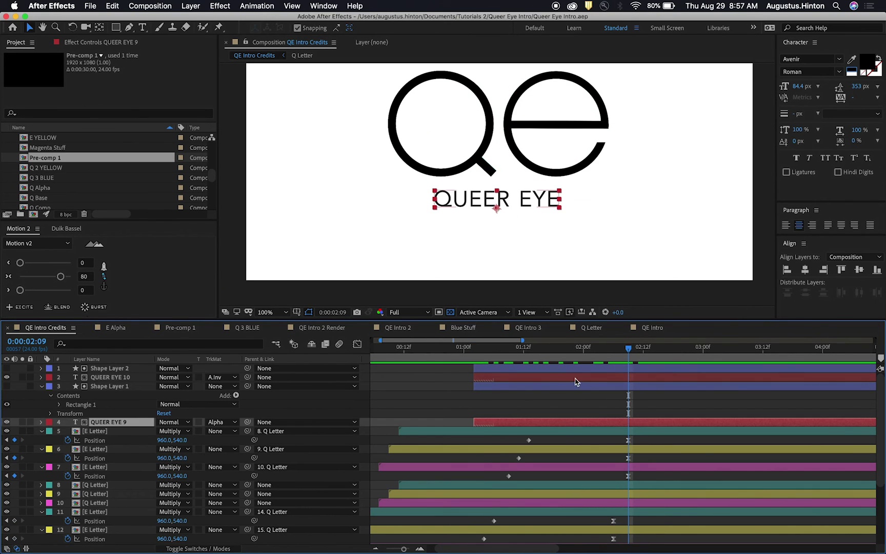
{"action": "left_click", "coordinate": [576, 378], "text": "super"}
{"action": "key", "text": "p"}
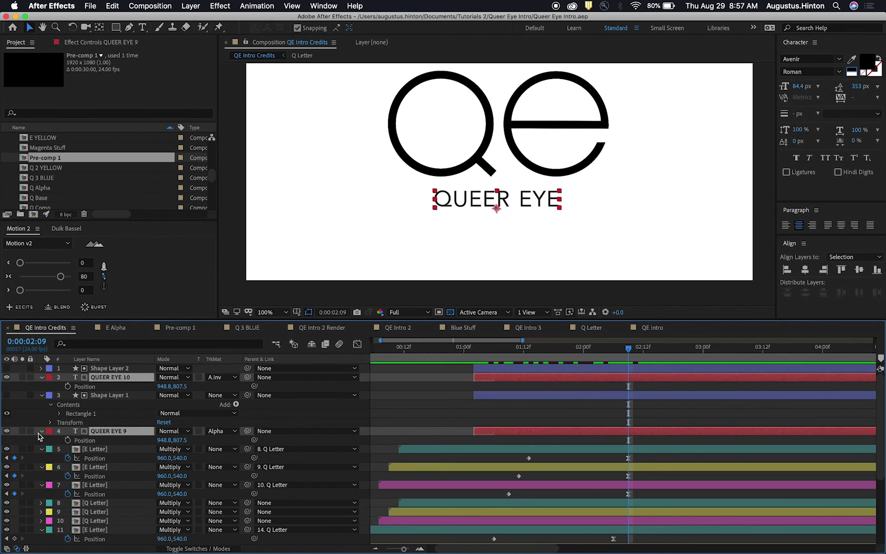
{"action": "left_click", "coordinate": [68, 386]}
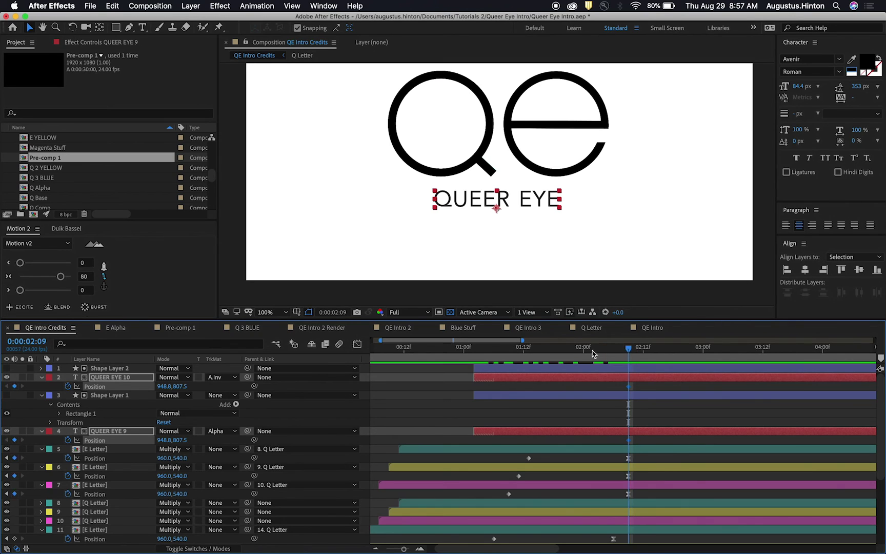
At 0:00:01:02, shift the QUEER EYE 10 text horizontally to the left, to Position 777.8, 807.5.
{"action": "left_click_drag", "start_coordinate": [593, 353], "coordinate": [478, 356]}
{"action": "left_click", "coordinate": [498, 382]}
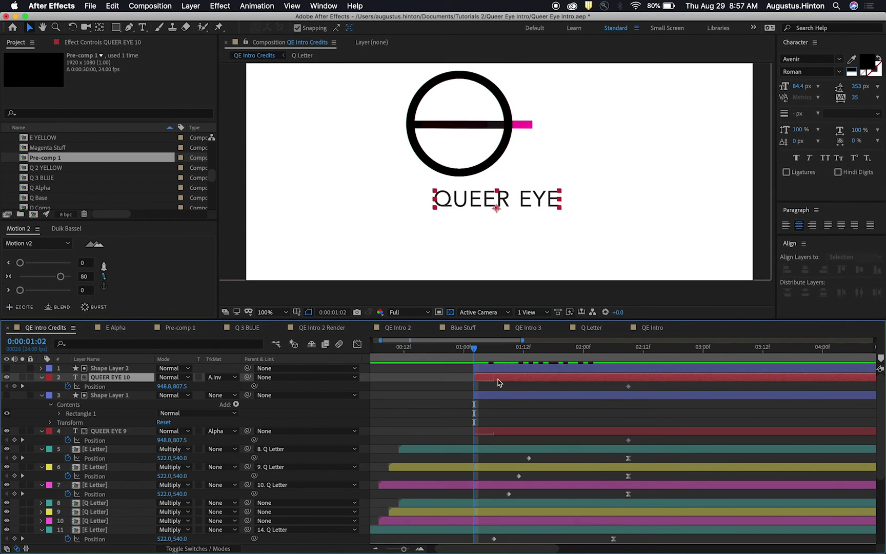
{"action": "scroll", "coordinate": [521, 216], "scroll_direction": "up", "scroll_amount": 1}
{"action": "left_click_drag", "start_coordinate": [472, 207], "coordinate": [382, 210]}
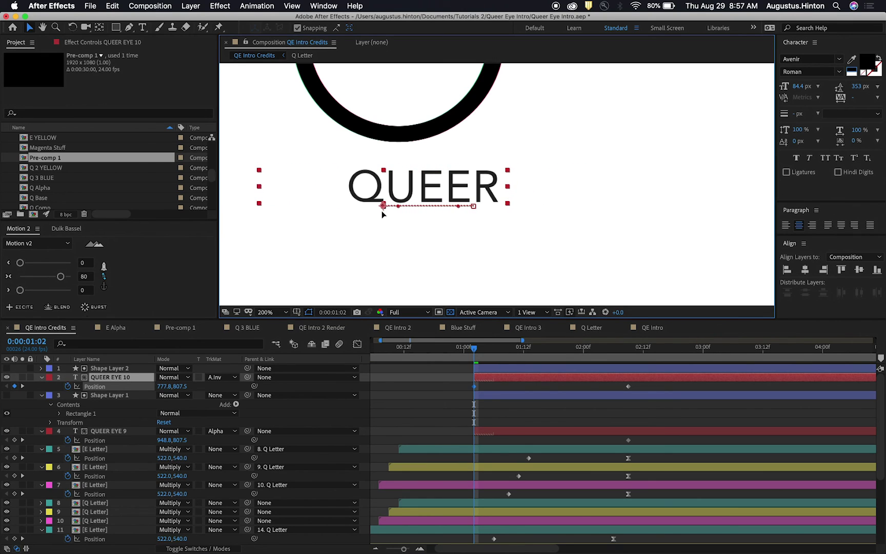
Set QUEER EYE 9's X position to 1258.8 at 0:00:01:02 and play back the title reveal.
{"action": "left_click", "coordinate": [508, 433]}
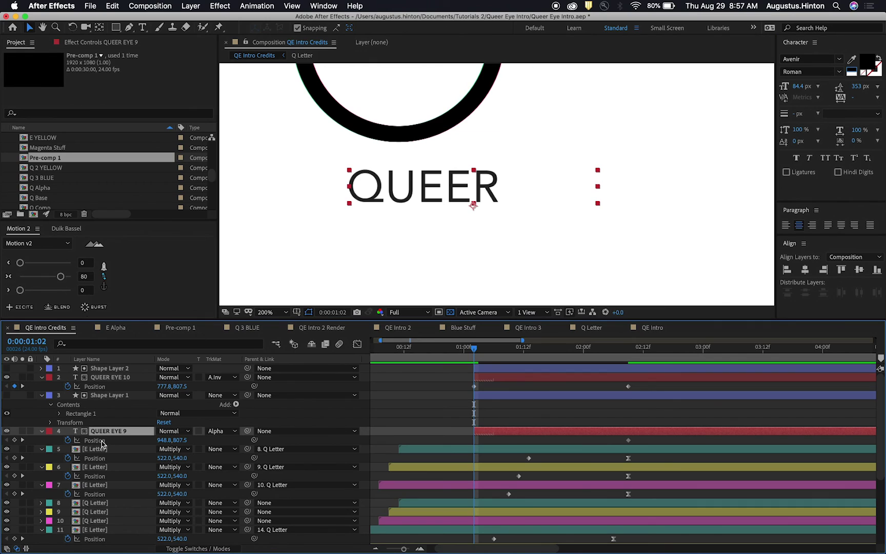
{"action": "left_click_drag", "start_coordinate": [161, 440], "coordinate": [297, 416]}
{"action": "left_click", "coordinate": [296, 417]}
{"action": "key", "text": "space"}
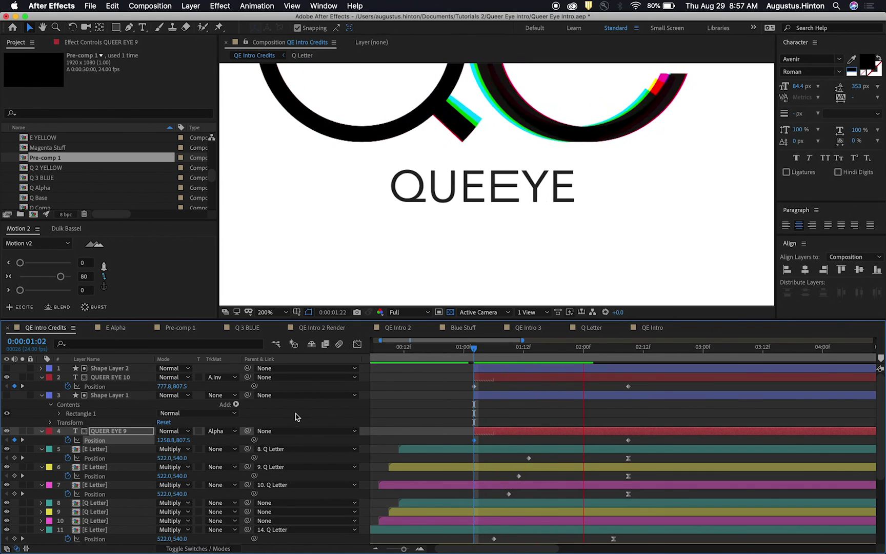
{"action": "key", "text": "space"}
Ease the final Position keyframes of both QUEER EYE layers with Motion 2 at 80 and play back the result.
{"action": "left_click_drag", "start_coordinate": [661, 383], "coordinate": [625, 436]}
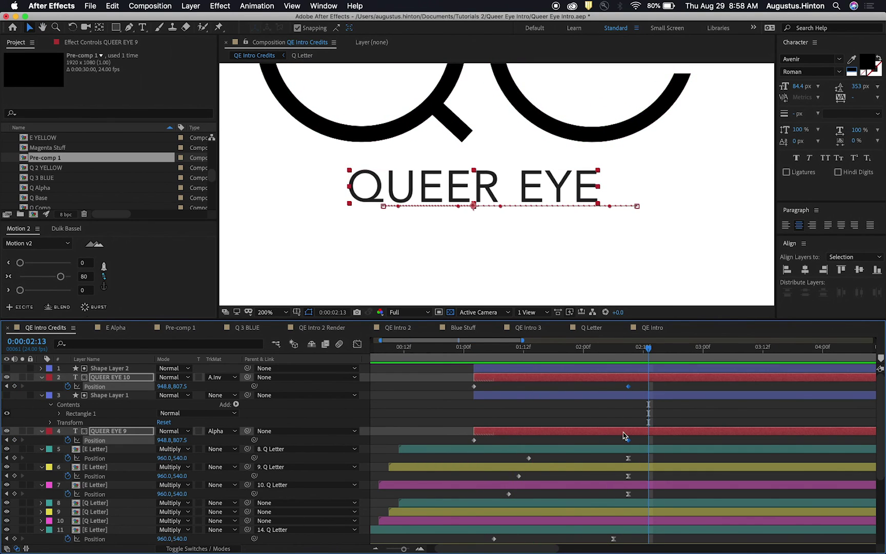
{"action": "left_click", "coordinate": [61, 277]}
{"action": "left_click", "coordinate": [609, 404]}
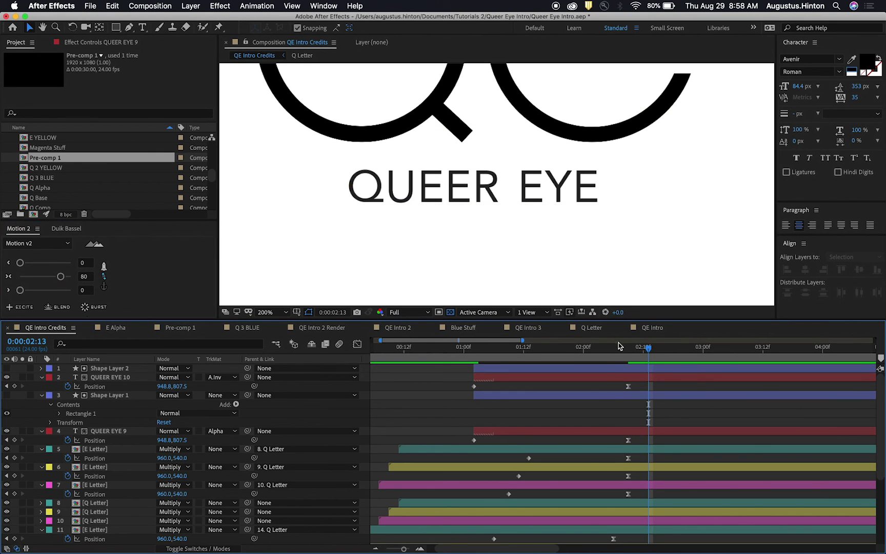
{"action": "key", "text": "space"}
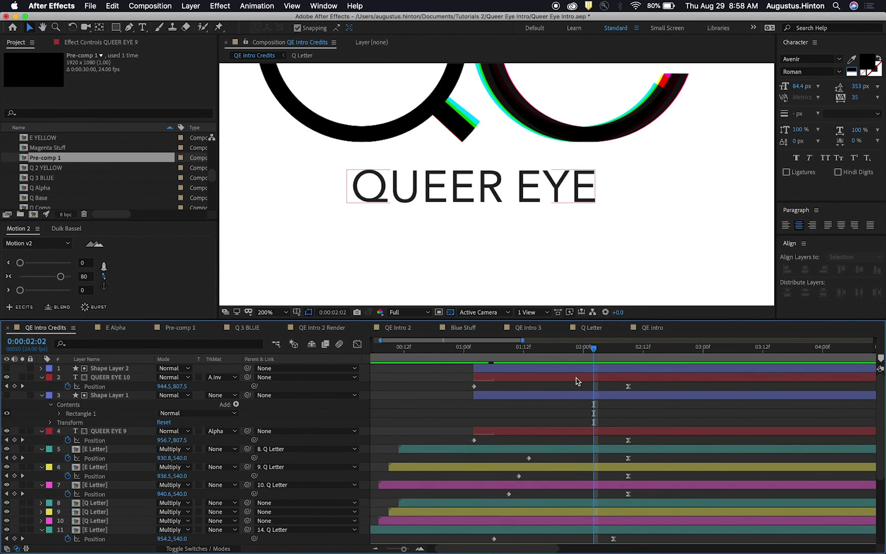
Duplicate the QUEER EYE 9 and QUEER EYE 10 text layers together with their matte layers, Shape Layer 1 and Shape Layer 2.
{"action": "key", "text": "minus"}
{"action": "left_click_drag", "start_coordinate": [565, 385], "coordinate": [549, 383]}
{"action": "left_click_drag", "start_coordinate": [527, 349], "coordinate": [530, 350]}
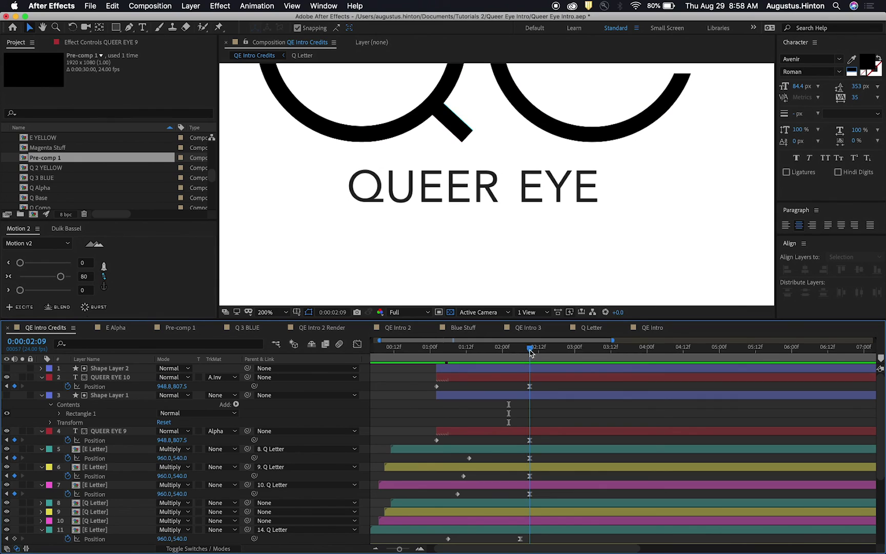
{"action": "left_click", "coordinate": [502, 431]}
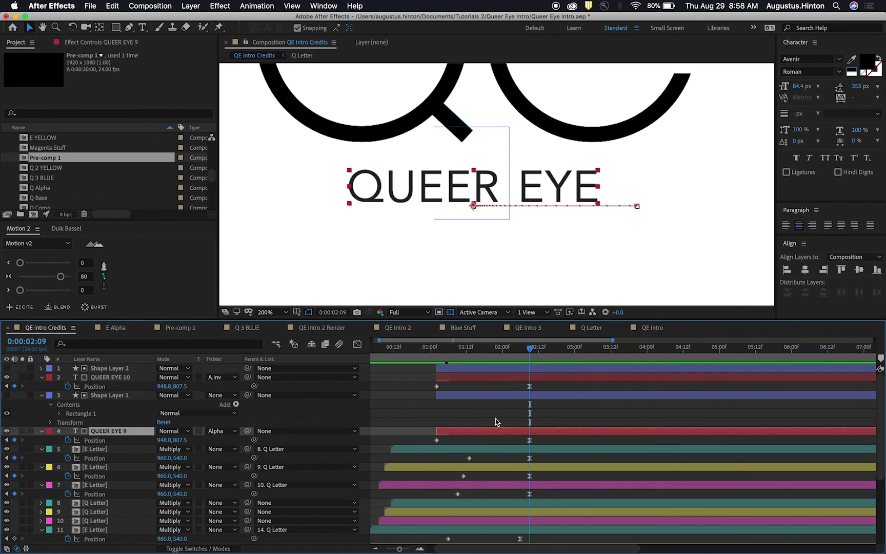
{"action": "left_click", "coordinate": [473, 378], "text": "super"}
{"action": "left_click", "coordinate": [482, 414]}
{"action": "left_click", "coordinate": [485, 432]}
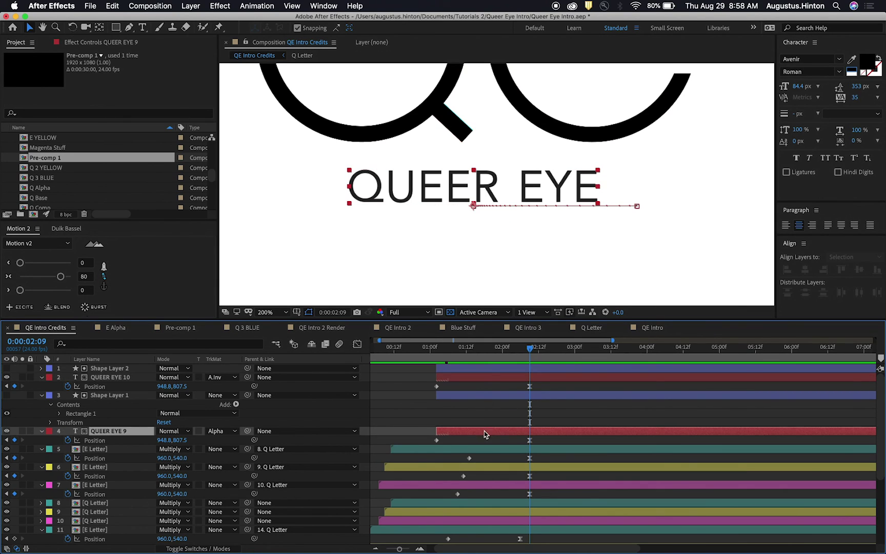
{"action": "left_click", "coordinate": [487, 369], "text": "shift"}
{"action": "key", "text": "super+d"}
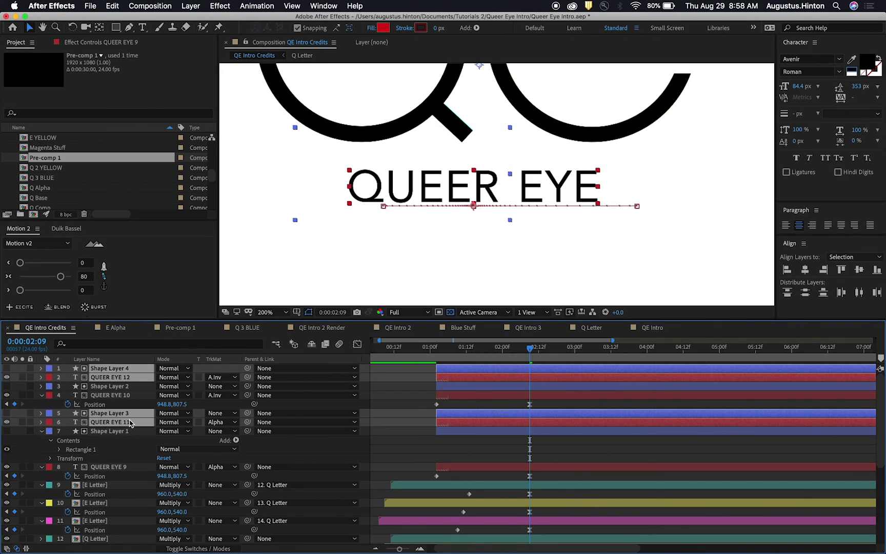
Offset the duplicated text and matte layers about two frames later, and duplicate them again with a further two-frame offset.
{"action": "scroll", "coordinate": [473, 417], "scroll_direction": "up", "scroll_amount": 3, "text": "alt"}
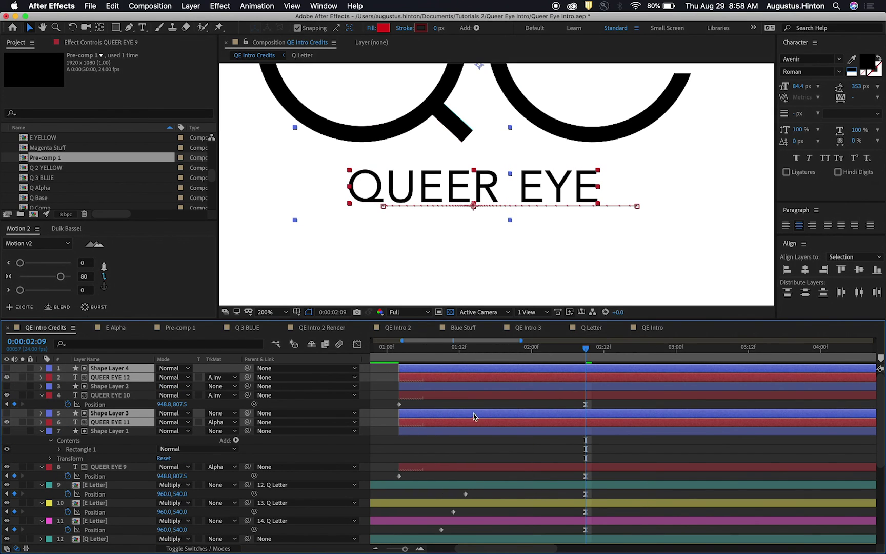
{"action": "left_click_drag", "start_coordinate": [495, 428], "coordinate": [526, 428]}
{"action": "left_click_drag", "start_coordinate": [444, 423], "coordinate": [454, 422]}
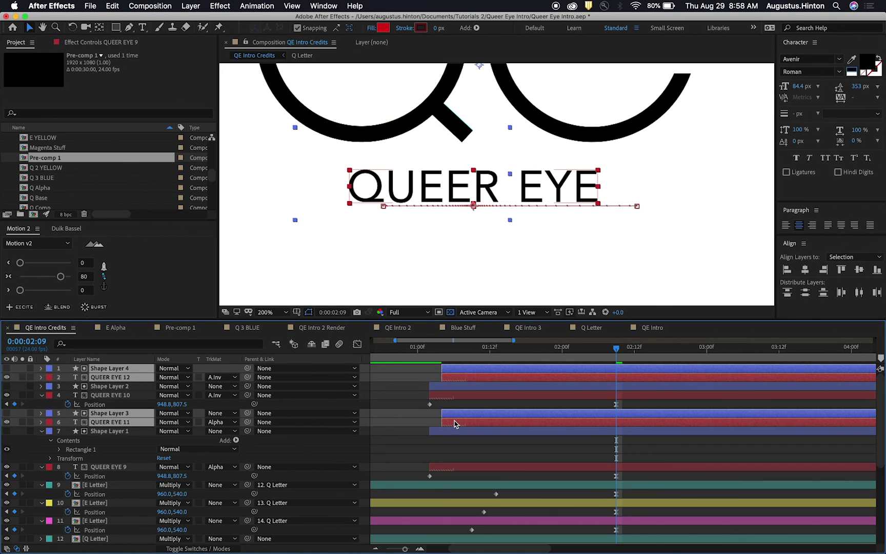
{"action": "key", "text": "super+d"}
{"action": "left_click_drag", "start_coordinate": [460, 440], "coordinate": [472, 439]}
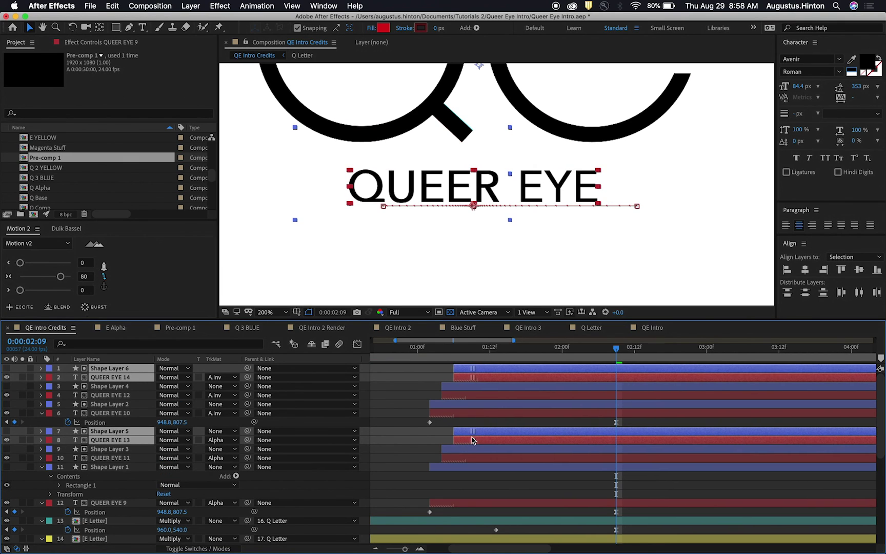
Color the QUEER EYE 9 and QUEER EYE 10 text magenta, sampled from the logo's magenta stroke at 0:00:01:09.
{"action": "scroll", "coordinate": [492, 476], "scroll_direction": "down", "scroll_amount": 2}
{"action": "left_click", "coordinate": [484, 476]}
{"action": "left_click", "coordinate": [480, 487]}
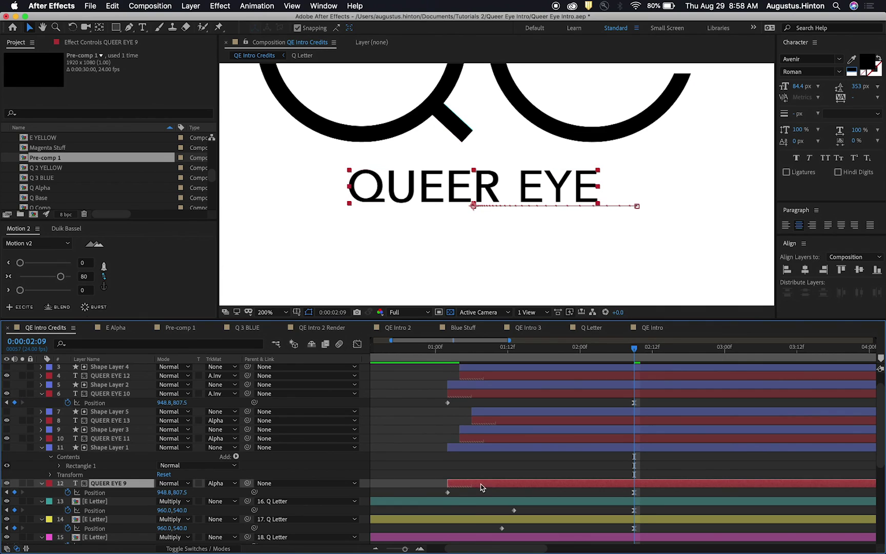
{"action": "left_click", "coordinate": [467, 394], "text": "shift"}
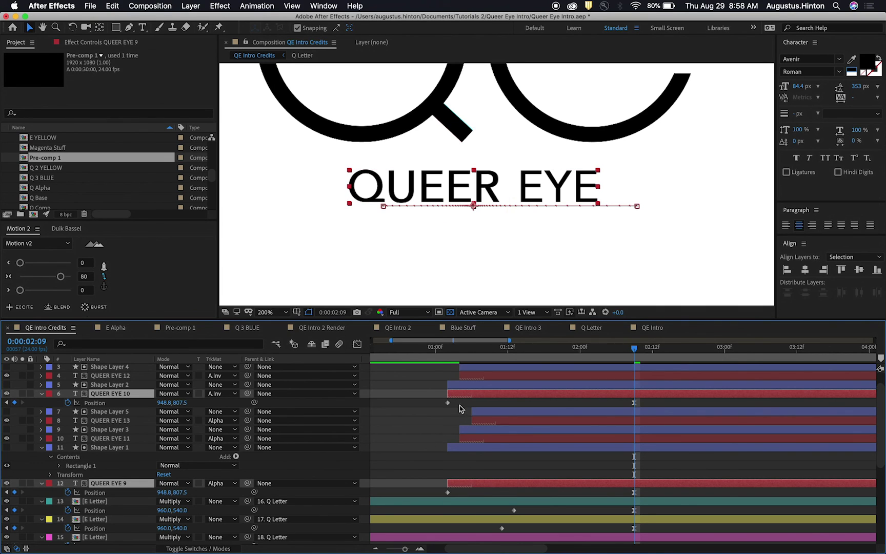
{"action": "left_click_drag", "start_coordinate": [571, 351], "coordinate": [490, 348]}
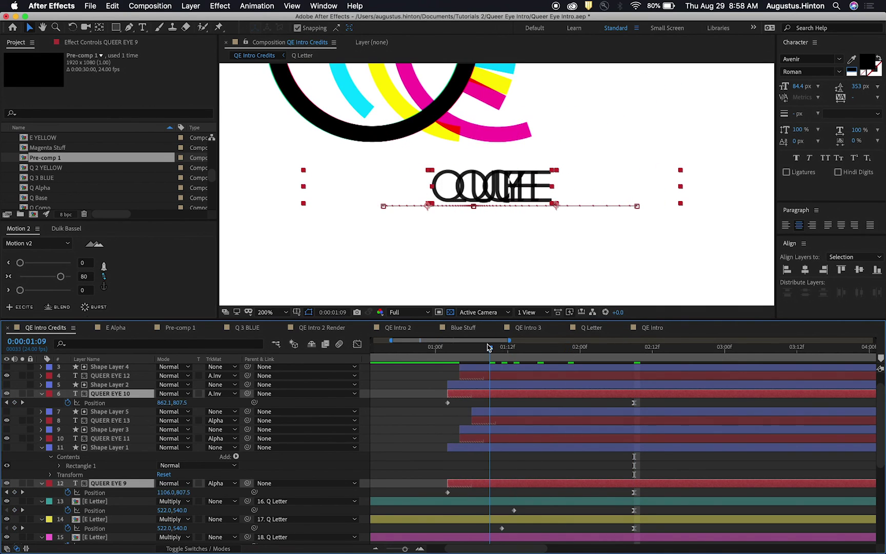
{"action": "left_click", "coordinate": [851, 59]}
{"action": "left_click", "coordinate": [490, 149]}
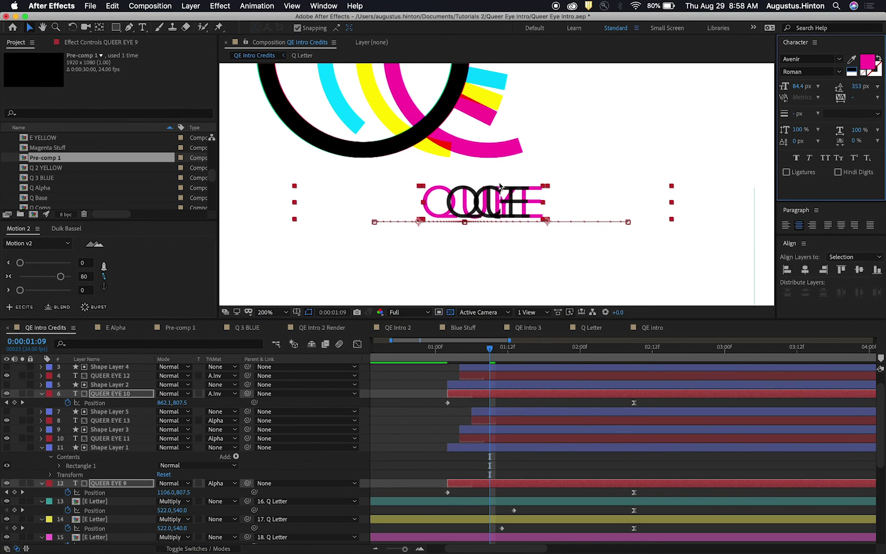
Color the QUEER EYE 11 and QUEER EYE 12 text yellow, sampled from the logo's yellow stroke.
{"action": "left_click", "coordinate": [490, 438]}
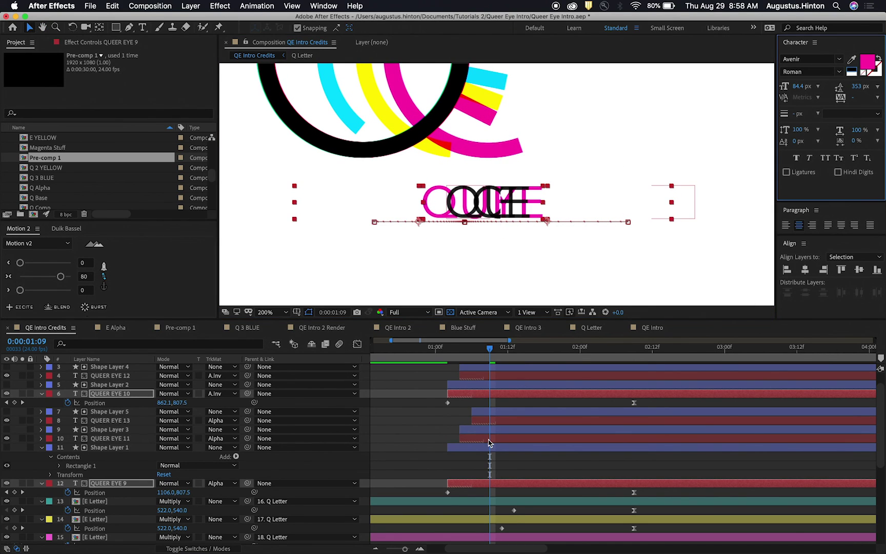
{"action": "scroll", "coordinate": [489, 397], "scroll_direction": "up", "scroll_amount": 2}
{"action": "left_click", "coordinate": [487, 393], "text": "super"}
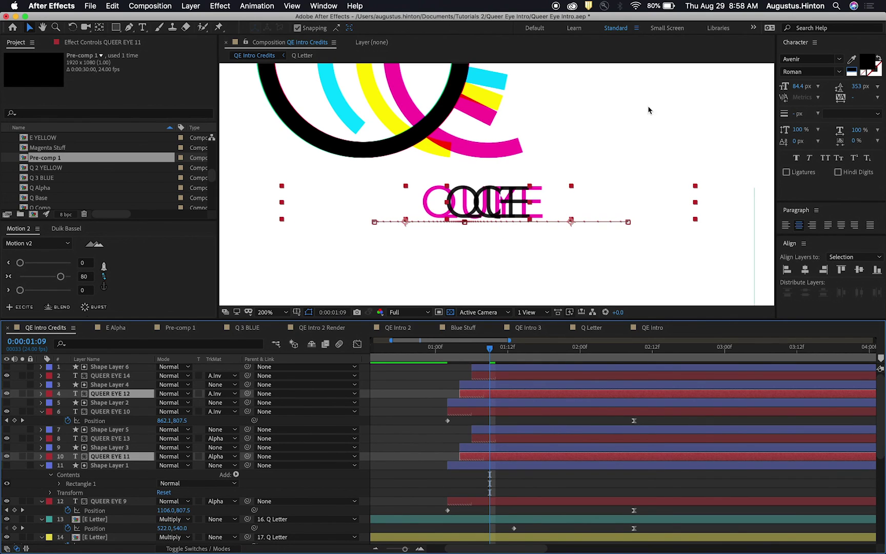
{"action": "left_click", "coordinate": [851, 61]}
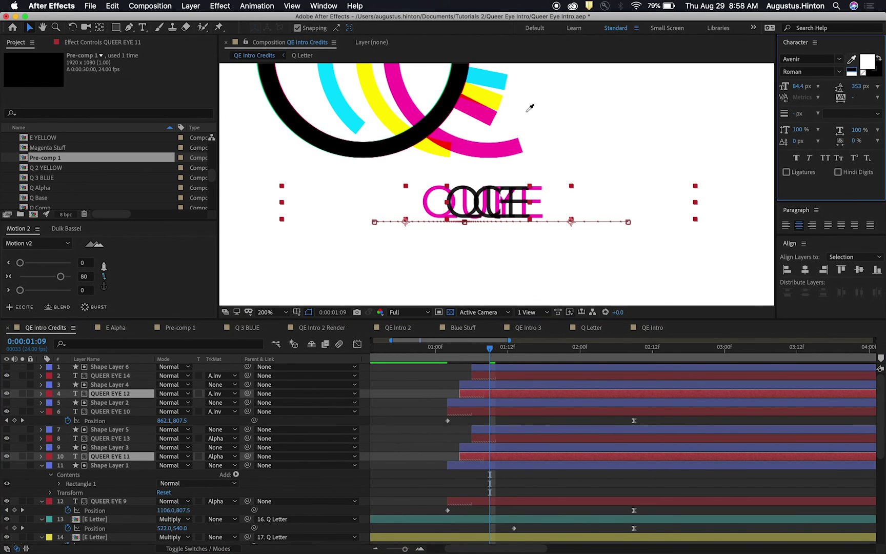
{"action": "left_click", "coordinate": [496, 98]}
Color the QUEER EYE 13 and QUEER EYE 14 text cyan, sampled from the logo's cyan stroke.
{"action": "left_click", "coordinate": [514, 438]}
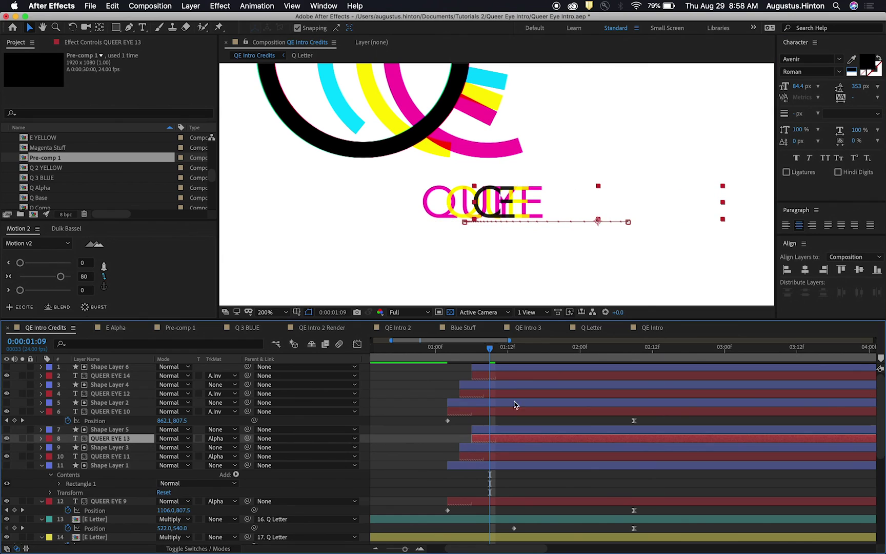
{"action": "left_click", "coordinate": [509, 376], "text": "super"}
{"action": "left_click", "coordinate": [853, 60]}
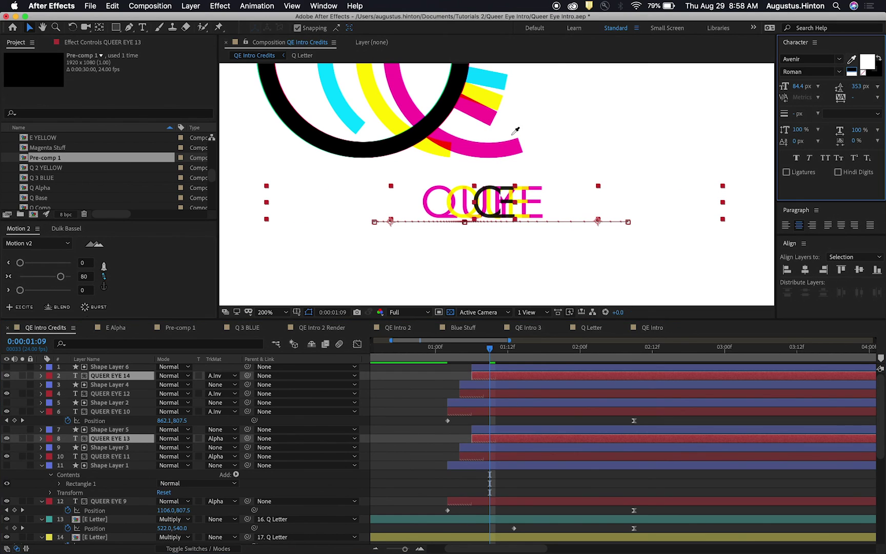
{"action": "left_click", "coordinate": [349, 121]}
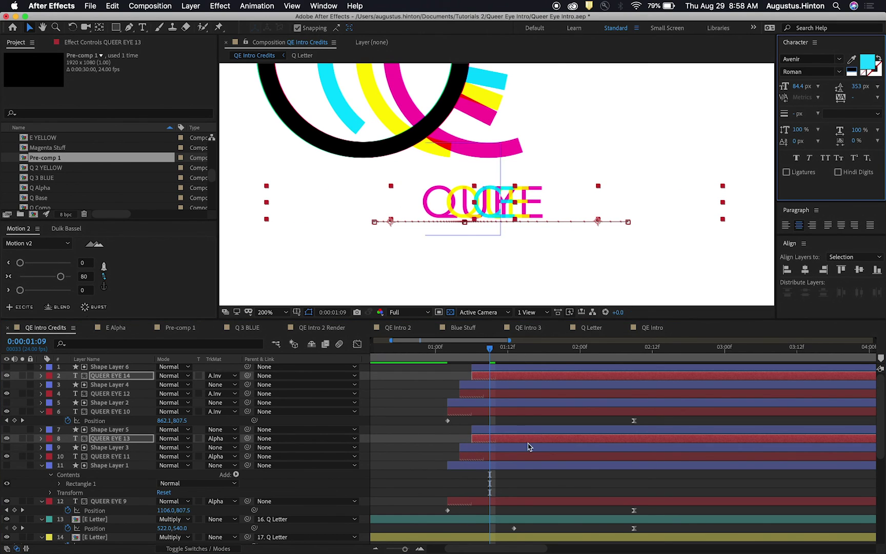
Set the blending mode of all six QUEER EYE text layers, 9 through 14, to Multiply.
{"action": "left_click", "coordinate": [505, 501]}
{"action": "left_click", "coordinate": [498, 456], "text": "super"}
{"action": "left_click", "coordinate": [501, 429], "text": "super"}
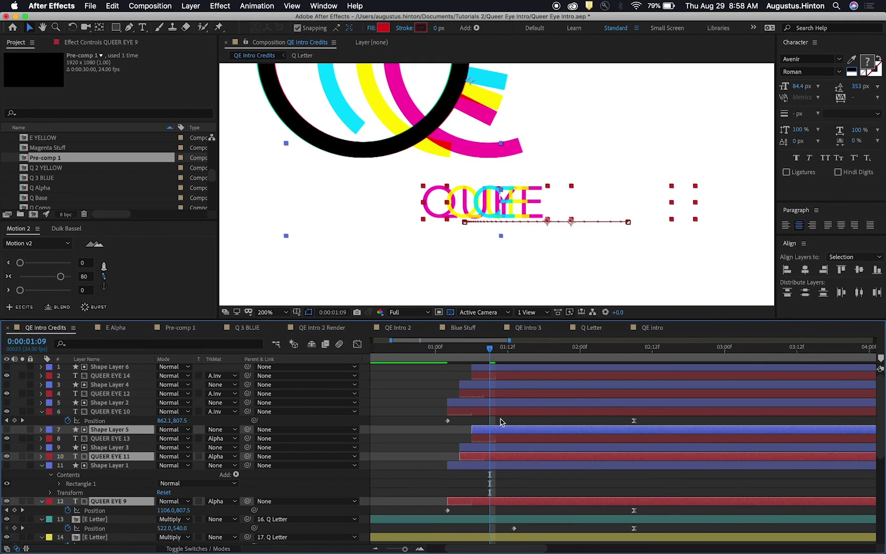
{"action": "left_click", "coordinate": [499, 438], "text": "super"}
{"action": "left_click", "coordinate": [499, 431], "text": "super"}
{"action": "left_click", "coordinate": [498, 411], "text": "super"}
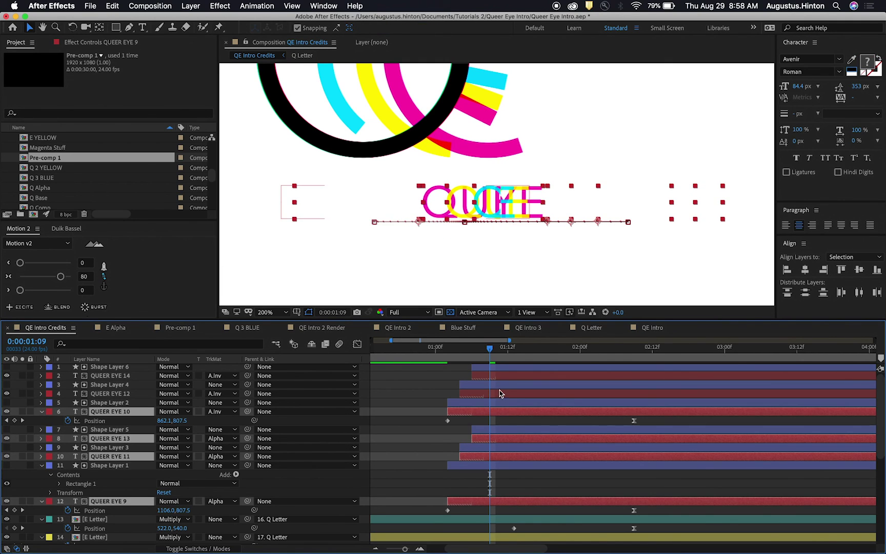
{"action": "left_click", "coordinate": [498, 393], "text": "super"}
{"action": "left_click", "coordinate": [501, 377], "text": "super"}
{"action": "left_click", "coordinate": [176, 376]}
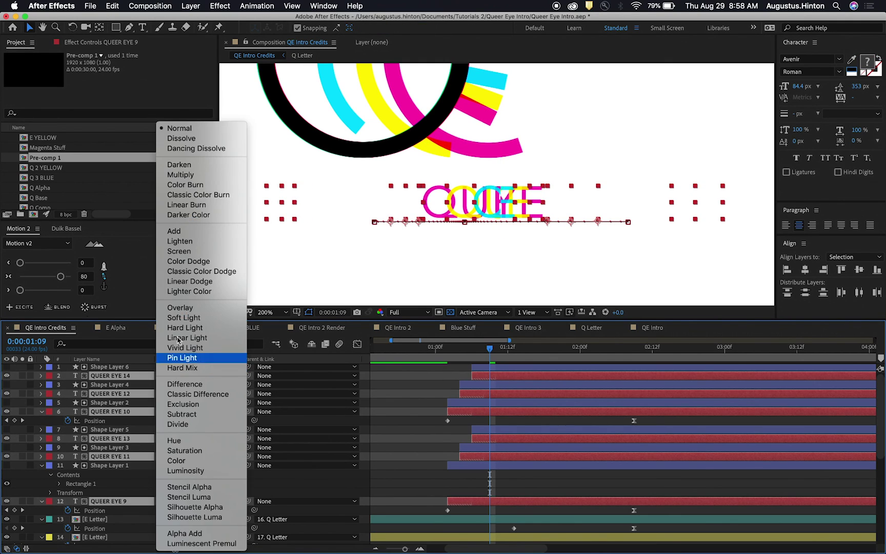
{"action": "left_click", "coordinate": [195, 174]}
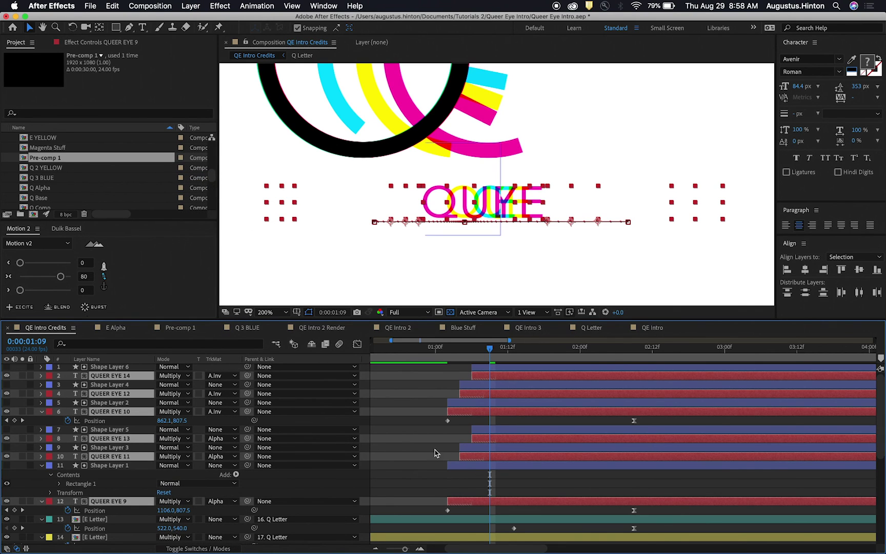
Save the project and play back the colored title reveal with the whole logo in view, restarting from 0:00:01:01.
{"action": "left_click", "coordinate": [431, 412]}
{"action": "key", "text": "super+s"}
{"action": "key", "text": "space"}
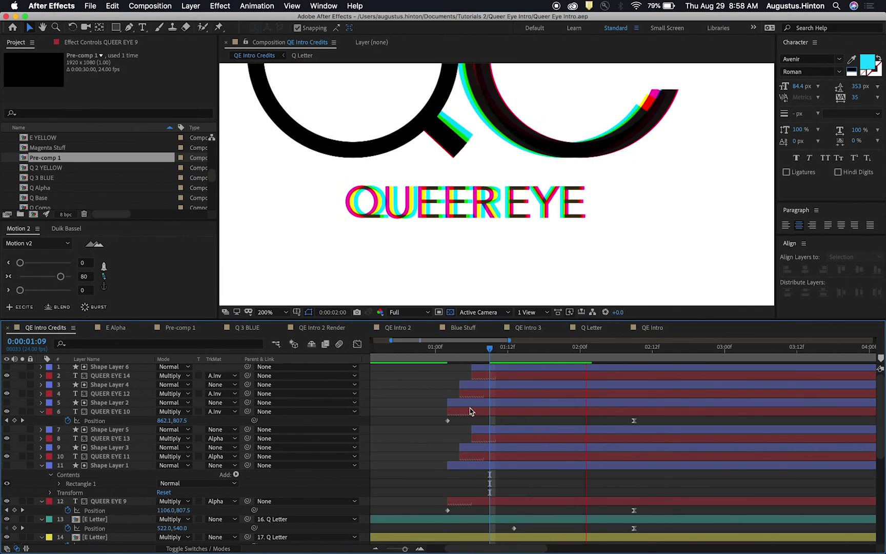
{"action": "scroll", "coordinate": [501, 276], "scroll_direction": "down", "scroll_amount": 2}
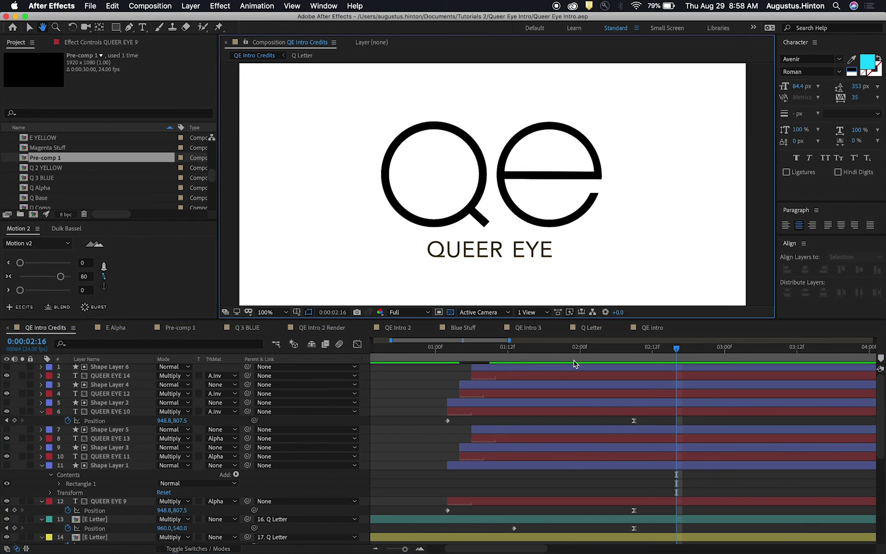
{"action": "left_click", "coordinate": [439, 352]}
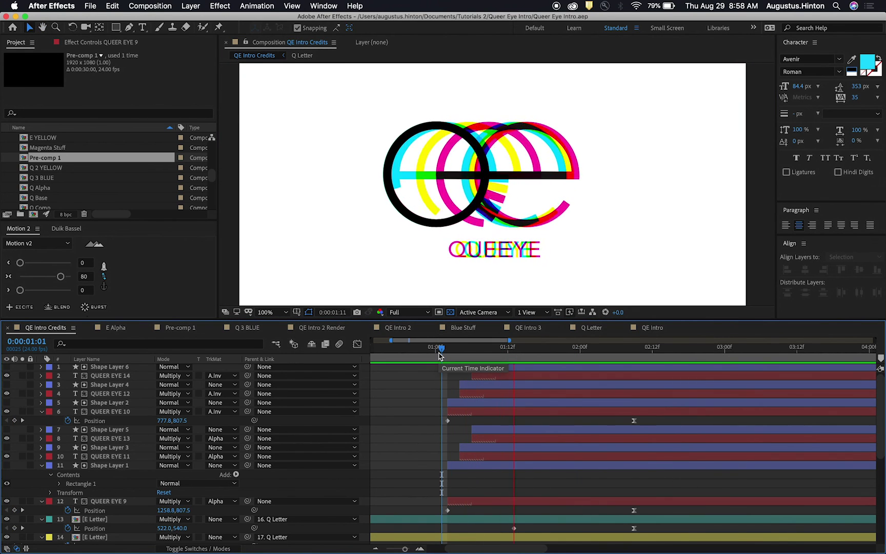